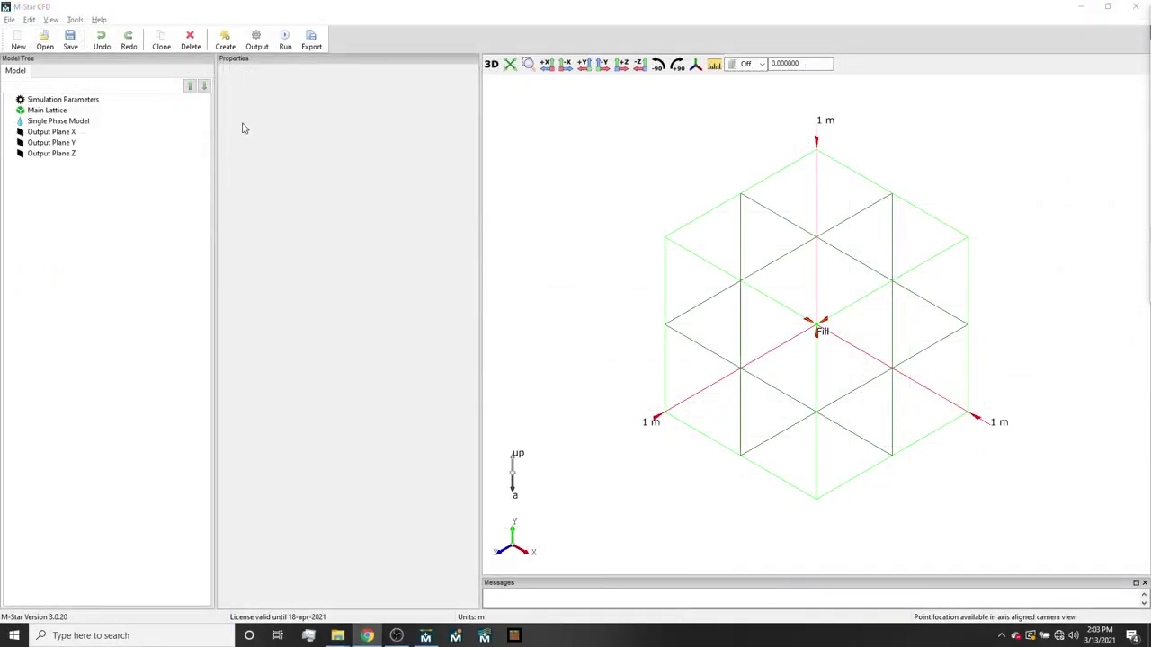
Step: Add a cylindrical tank as a new static body
{"action": "left_click", "coordinate": [225, 40]}
{"action": "left_click", "coordinate": [241, 78]}
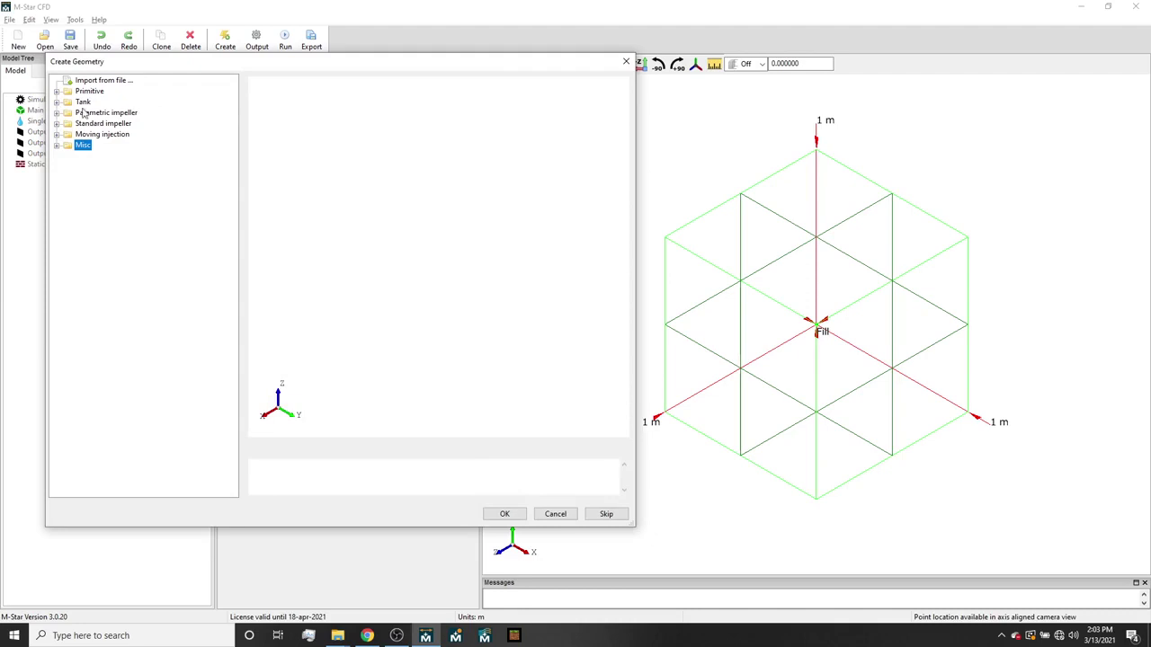
{"action": "left_click", "coordinate": [56, 103]}
{"action": "left_click", "coordinate": [94, 123]}
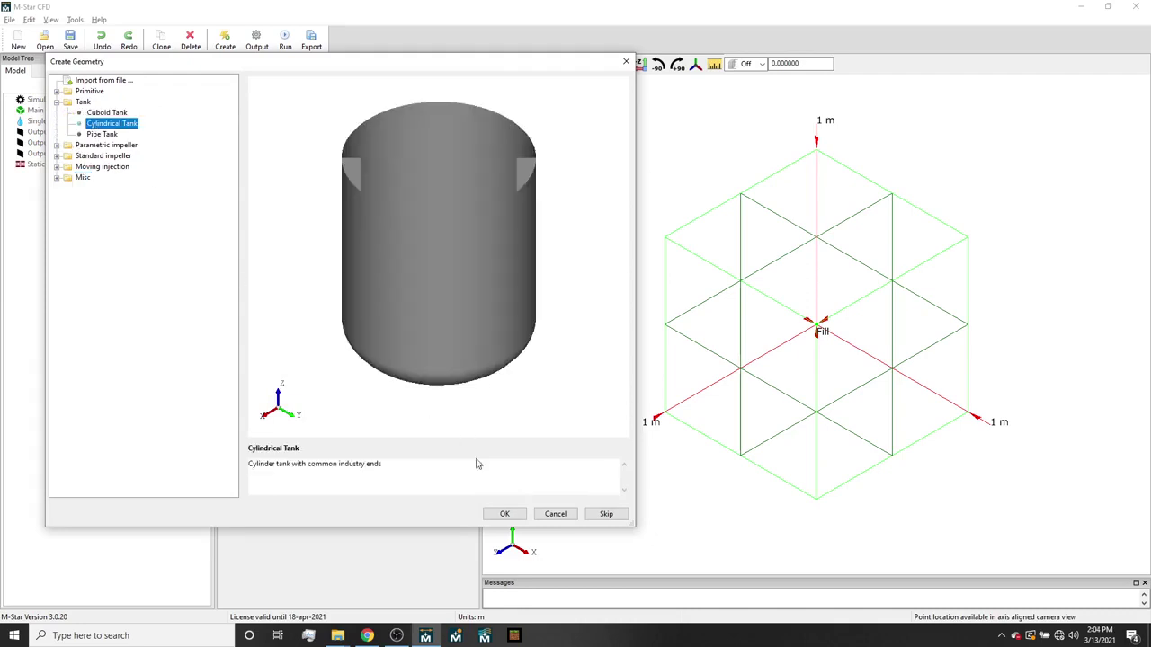
{"action": "left_click", "coordinate": [504, 514]}
Step: Give the tank a flat bottom, diameter 0.5, length 0.5 and baffle width 0.05
{"action": "left_click", "coordinate": [97, 175]}
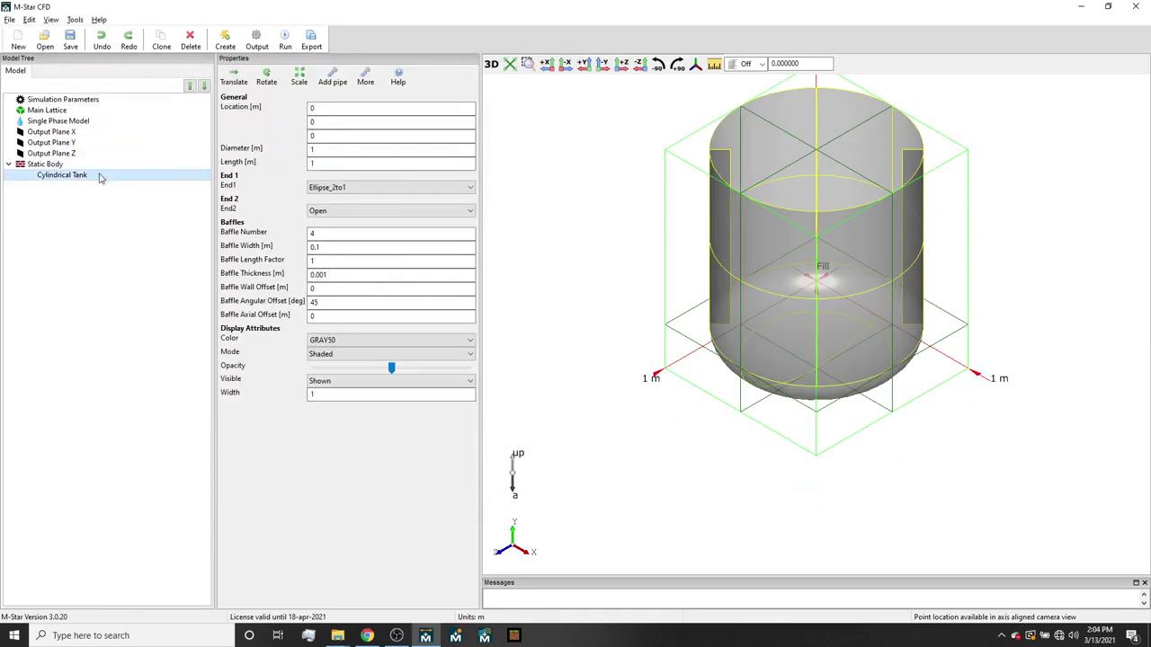
{"action": "left_click", "coordinate": [354, 188]}
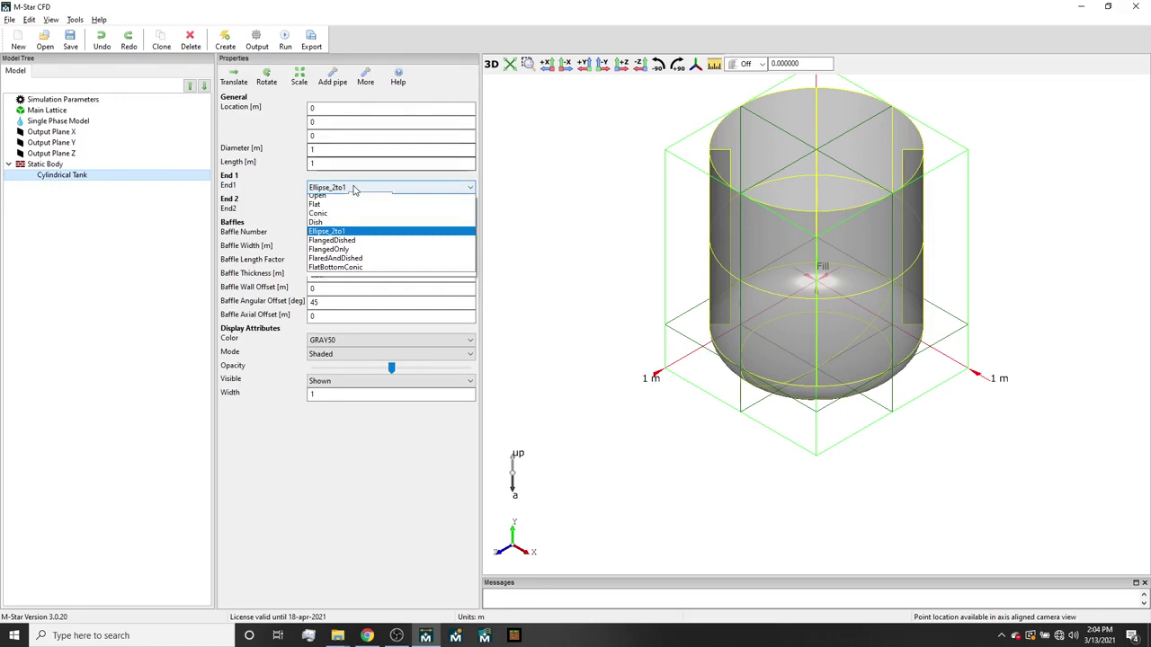
{"action": "left_click", "coordinate": [344, 208]}
{"action": "double_click", "coordinate": [336, 151]}
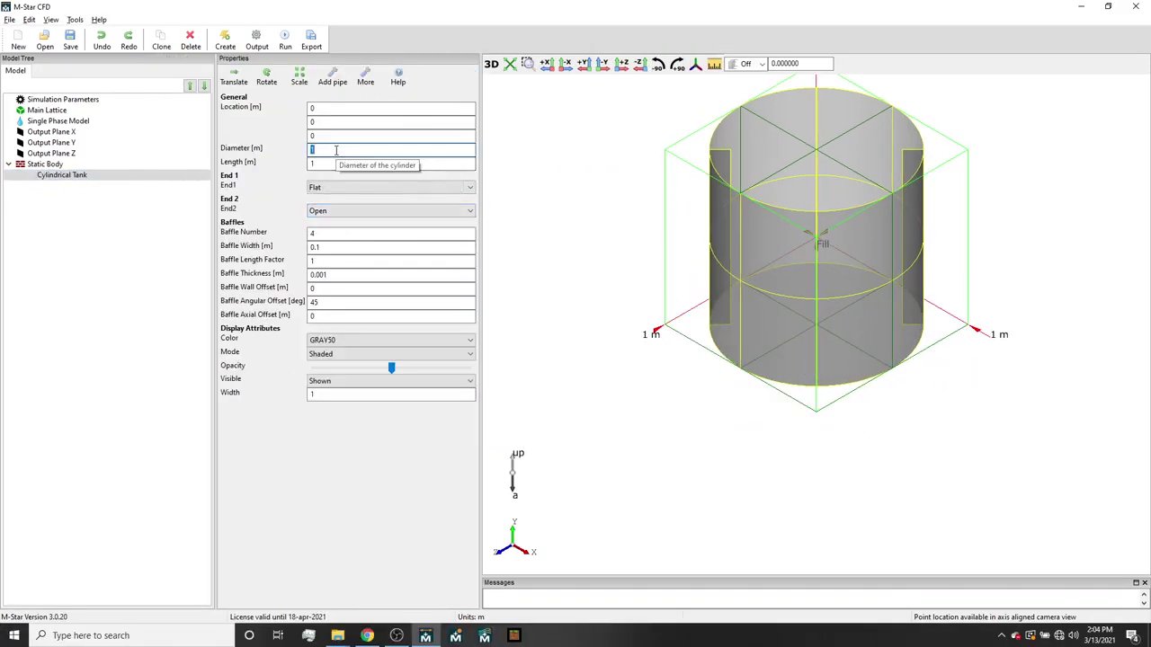
{"action": "type", "text": "0.5"}
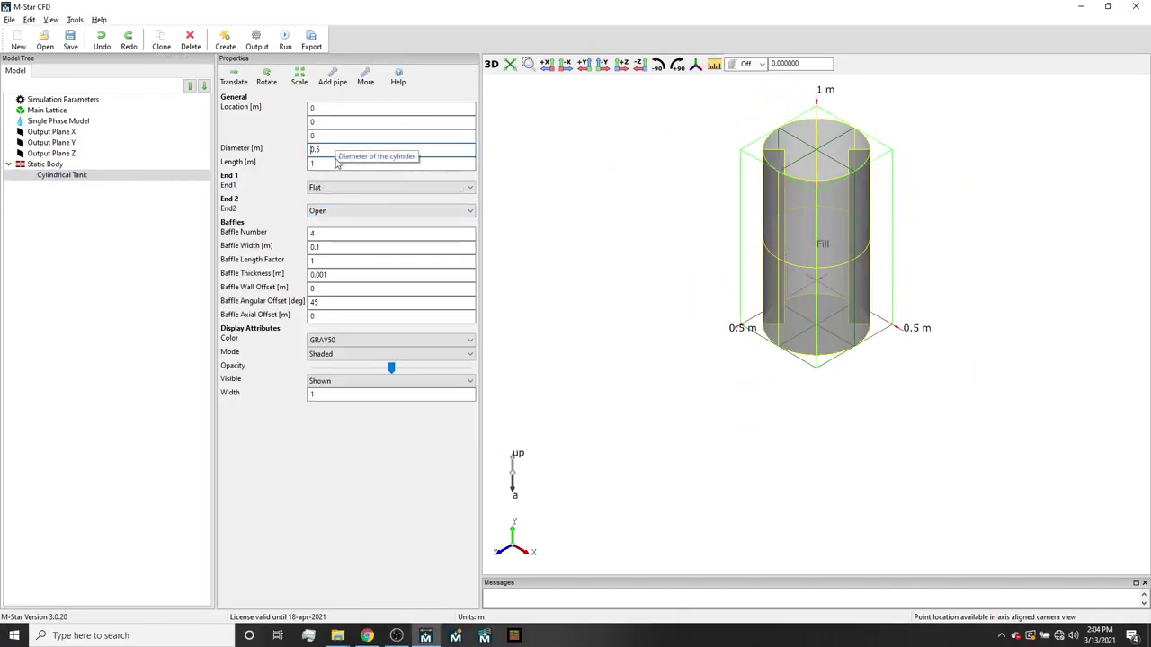
{"action": "double_click", "coordinate": [337, 163]}
{"action": "type", "text": "0.5"}
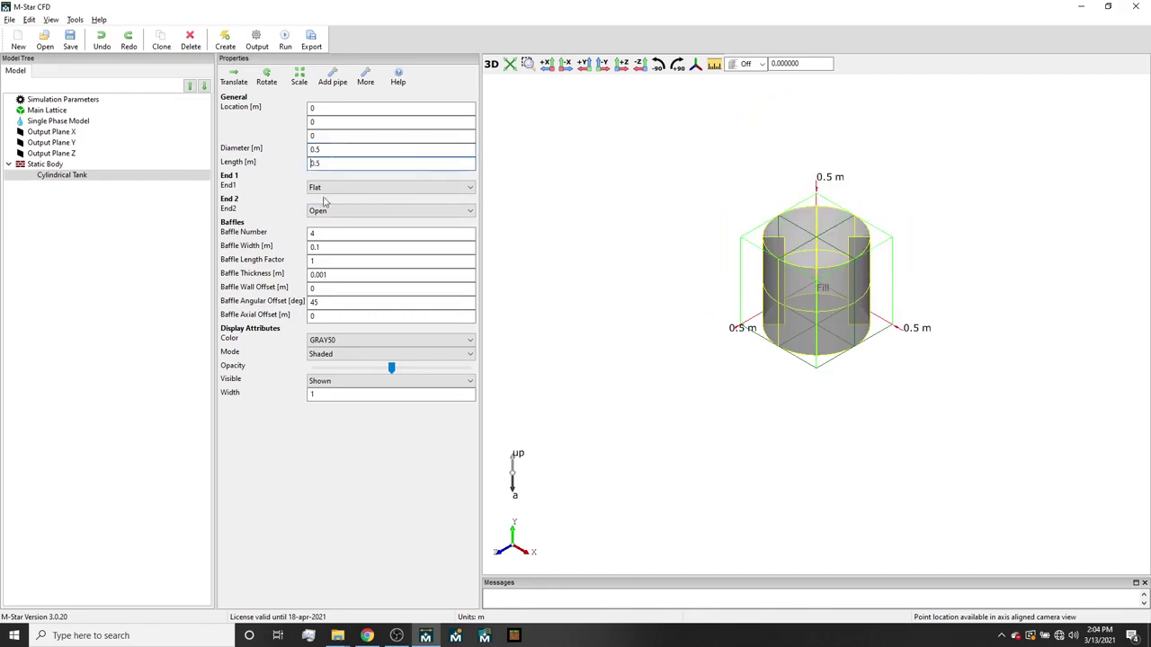
{"action": "double_click", "coordinate": [334, 248]}
{"action": "key", "text": "BackSpace"}
{"action": "type", "text": ".05"}
{"action": "key", "text": "Return"}
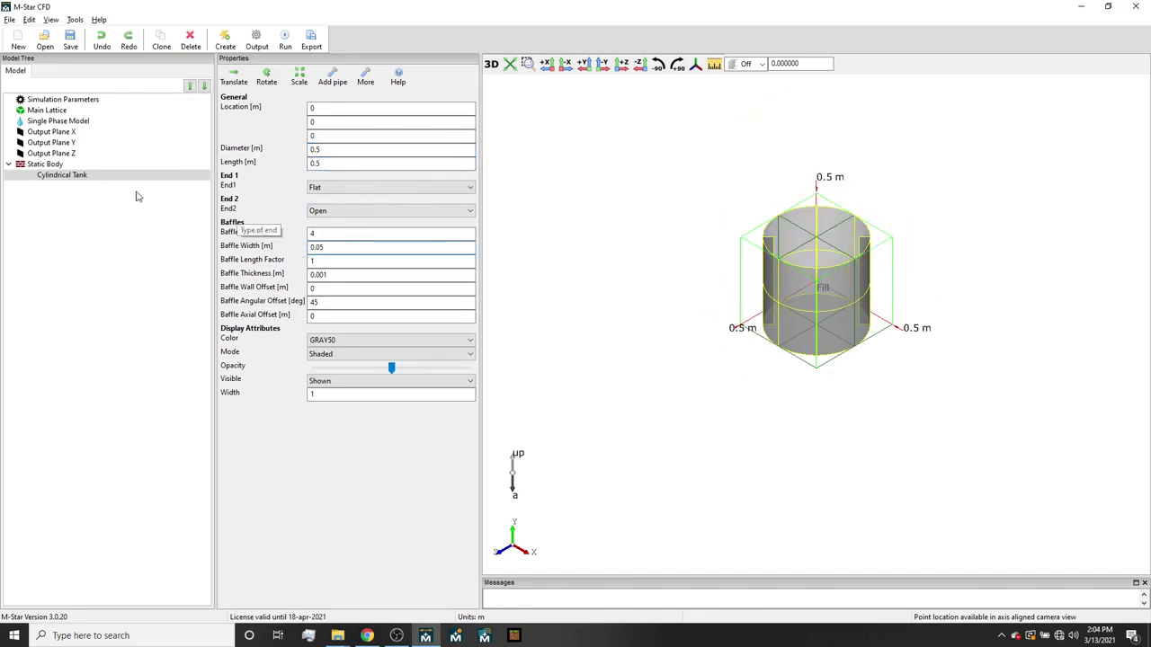
Step: Rename the Static Body to Walls
{"action": "right_click", "coordinate": [49, 167]}
{"action": "left_click", "coordinate": [80, 171]}
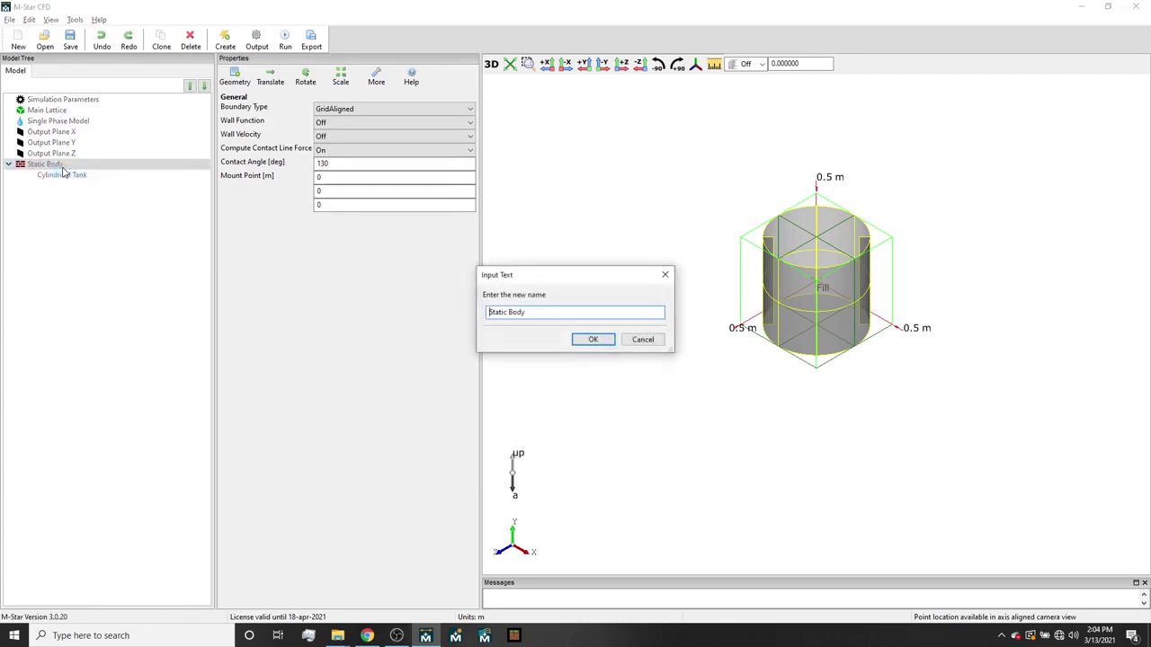
{"action": "key", "text": "Home"}
{"action": "key", "text": "Delete"}
{"action": "key", "text": "Delete"}
{"action": "key", "text": "Delete"}
{"action": "key", "text": "Delete"}
{"action": "key", "text": "Delete"}
{"action": "key", "text": "Delete"}
{"action": "key", "text": "Delete"}
{"action": "key", "text": "Delete"}
{"action": "key", "text": "Delete"}
{"action": "key", "text": "Delete"}
{"action": "key", "text": "Delete"}
{"action": "type", "text": "Walls"}
{"action": "key", "text": "Return"}
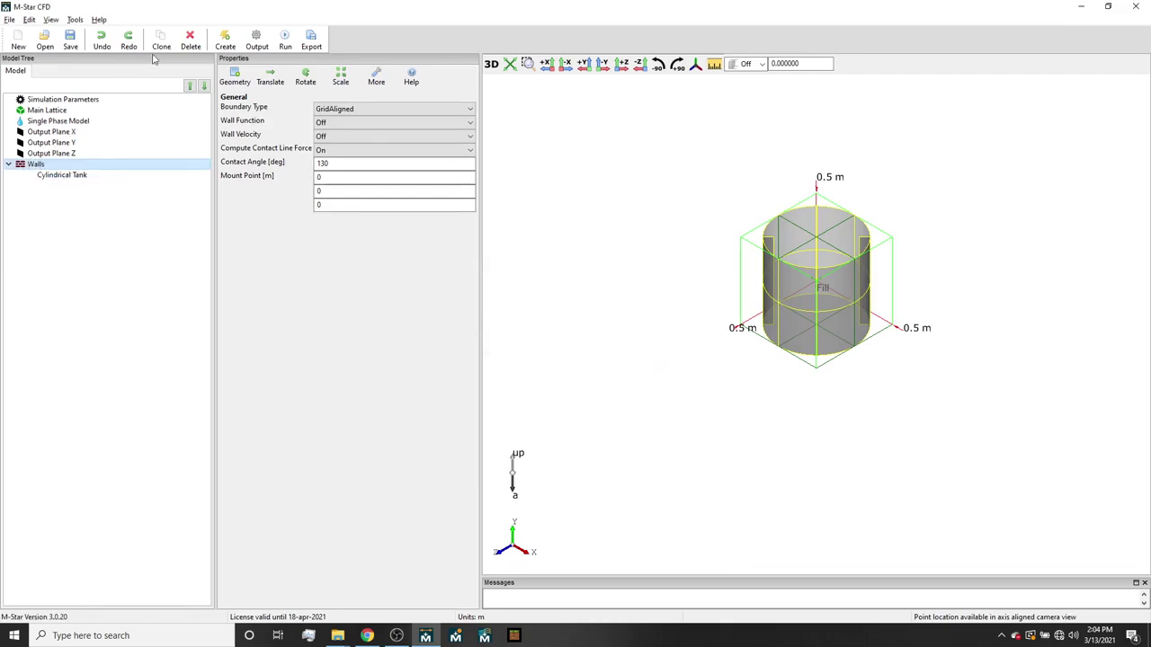
{"action": "left_click", "coordinate": [225, 40]}
Step: Add a Rushton parametric impeller as a new moving body
{"action": "left_click", "coordinate": [247, 91]}
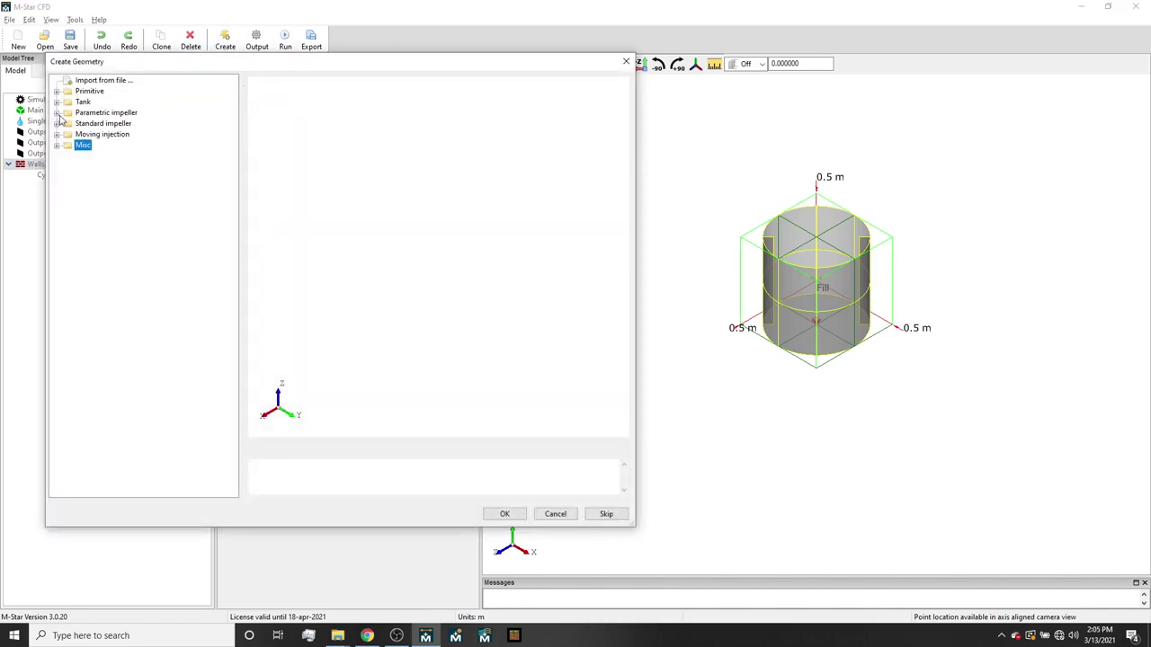
{"action": "left_click", "coordinate": [57, 113]}
{"action": "left_click", "coordinate": [94, 200]}
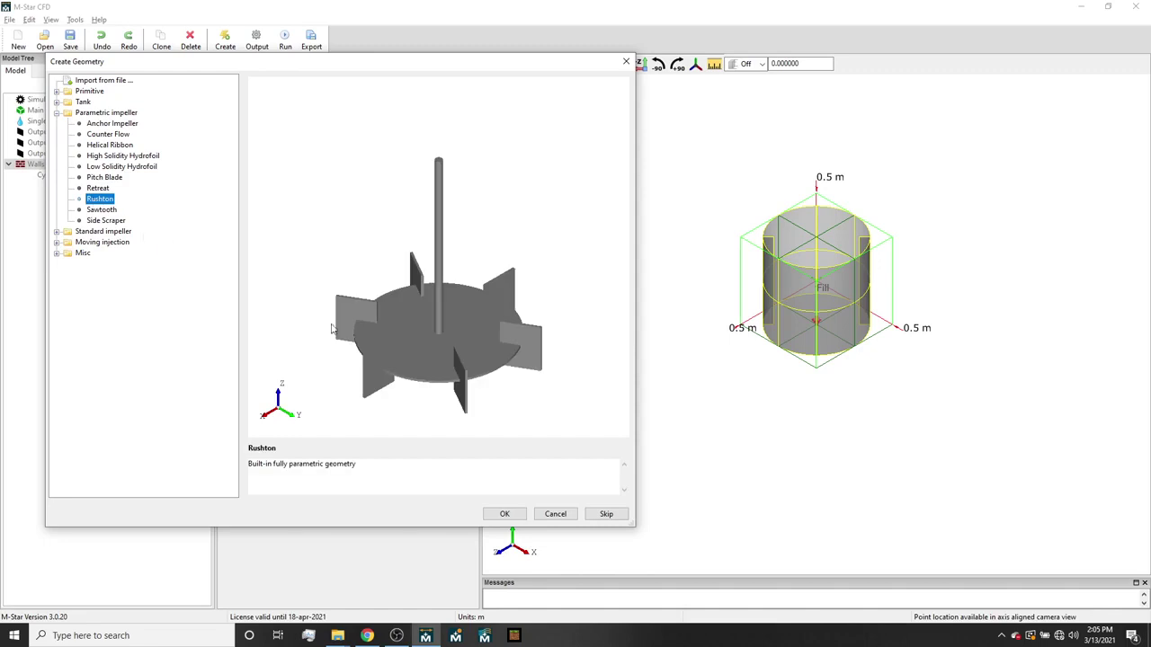
{"action": "left_click", "coordinate": [504, 515]}
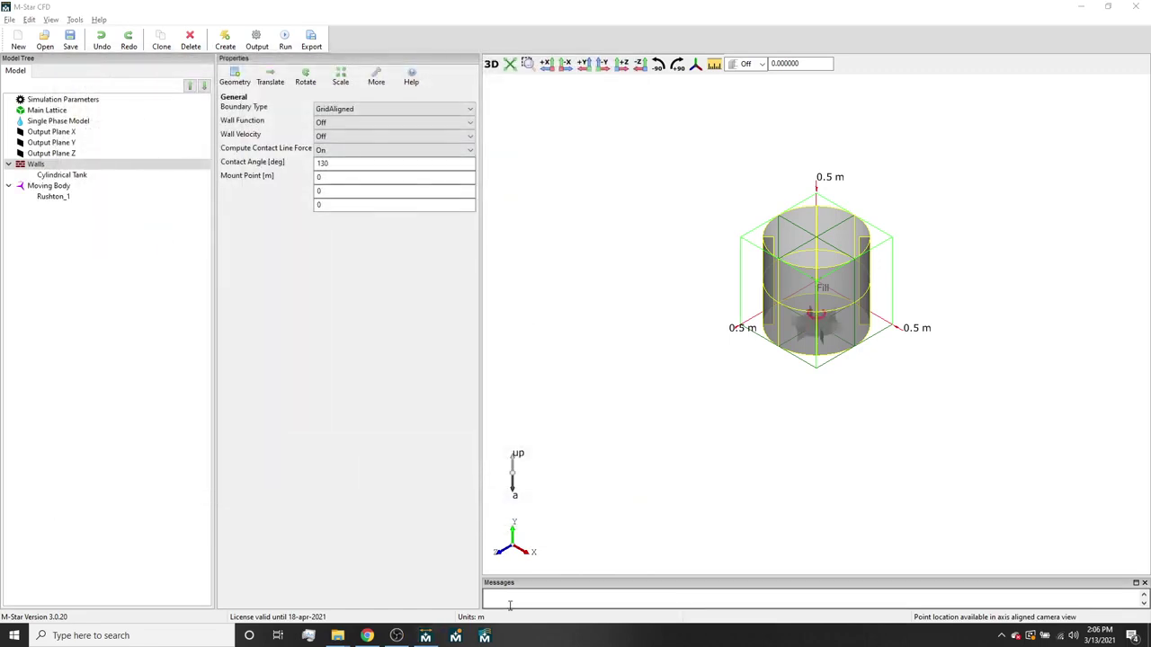
Step: Set the Rushton impeller diameter to 0.166 and shaft length to 0.5
{"action": "left_click", "coordinate": [56, 196]}
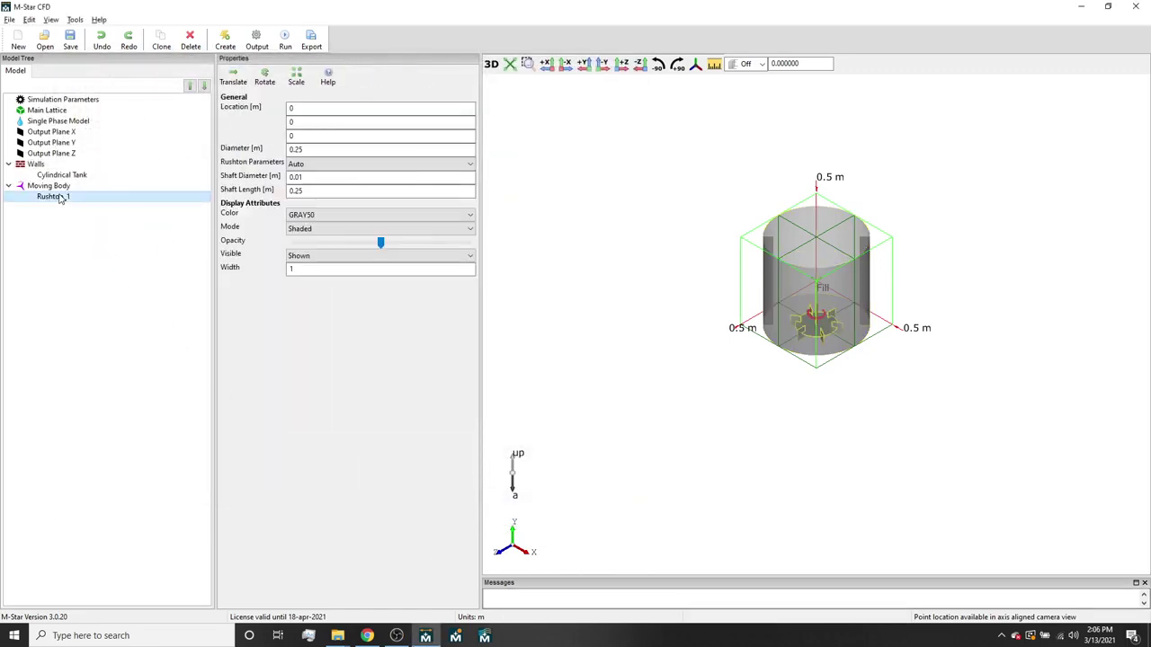
{"action": "double_click", "coordinate": [321, 148]}
{"action": "type", "text": ".166"}
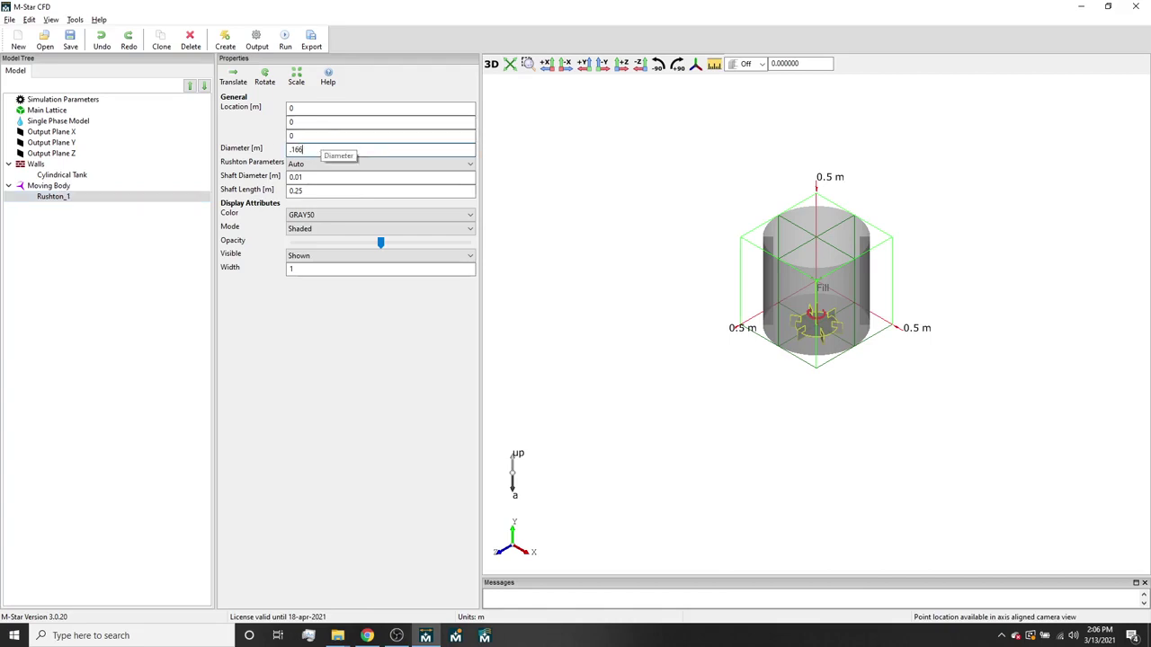
{"action": "key", "text": "Return"}
{"action": "double_click", "coordinate": [332, 191]}
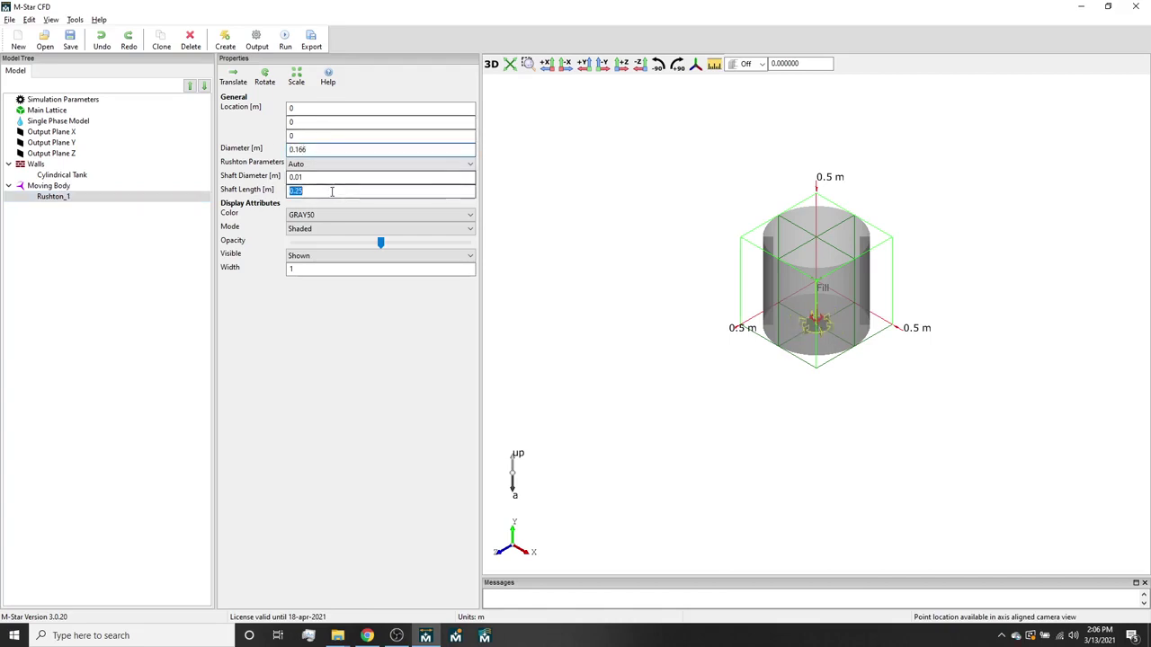
{"action": "type", "text": "."}
{"action": "key", "text": "Return"}
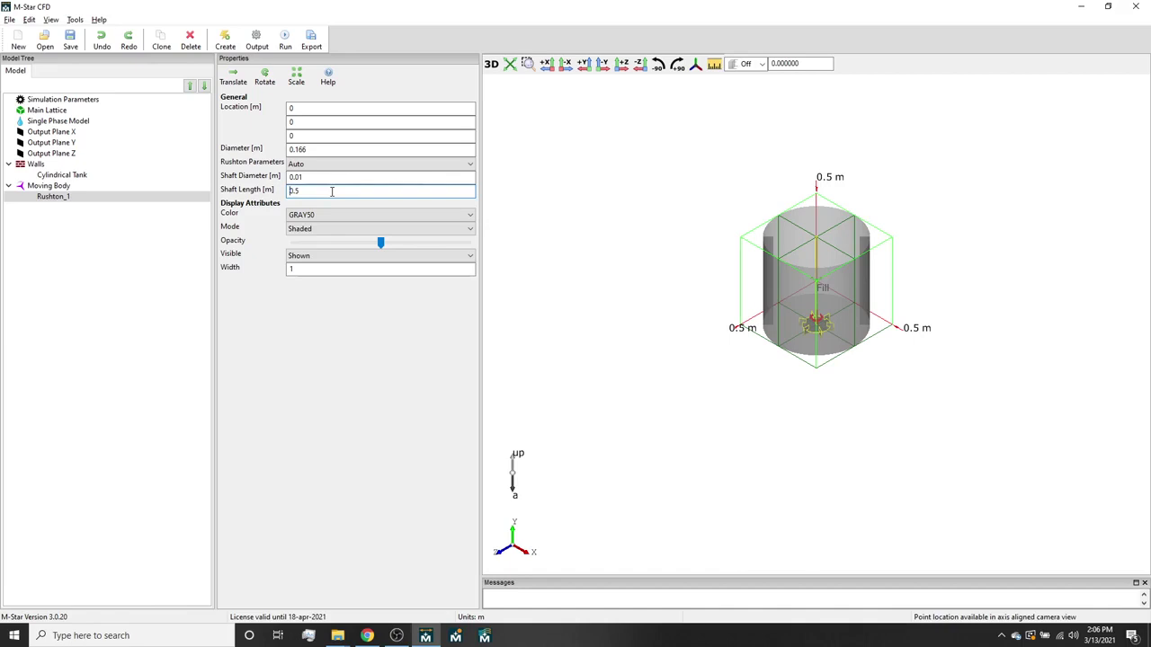
Step: Rename the Moving Body to Impeller
{"action": "right_click", "coordinate": [52, 186]}
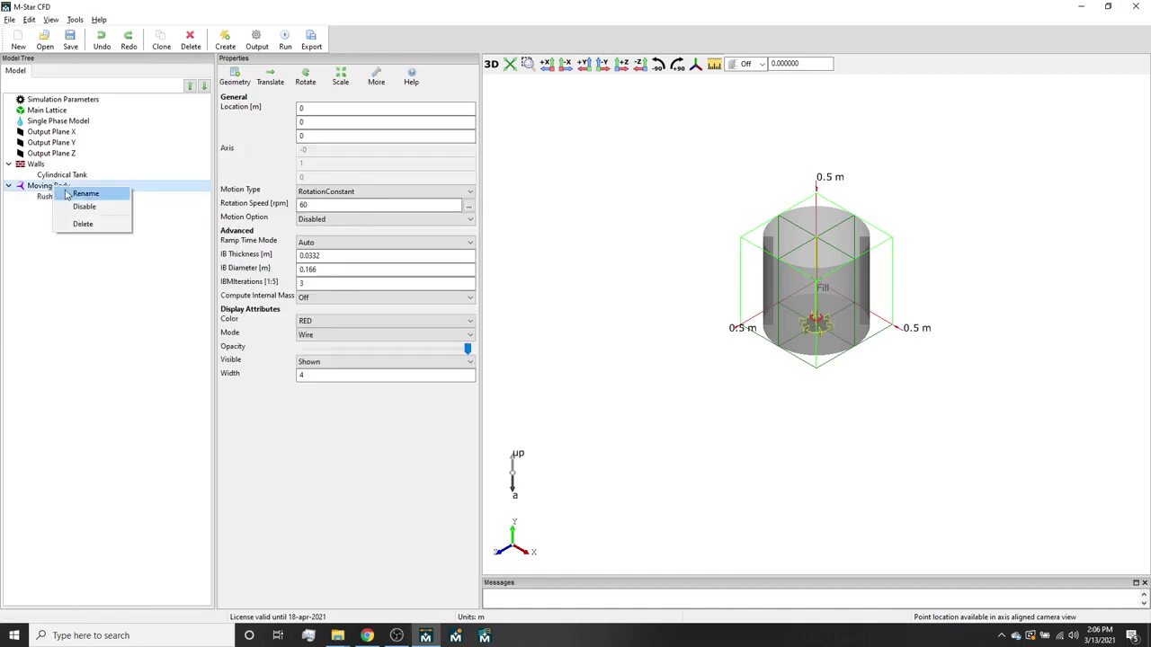
{"action": "left_click", "coordinate": [66, 196]}
{"action": "key", "text": "Delete"}
{"action": "key", "text": "Delete"}
{"action": "key", "text": "Delete"}
{"action": "key", "text": "Delete"}
{"action": "key", "text": "Delete"}
{"action": "key", "text": "Delete"}
{"action": "key", "text": "Delete"}
{"action": "key", "text": "Delete"}
{"action": "key", "text": "Delete"}
{"action": "key", "text": "Delete"}
{"action": "key", "text": "Delete"}
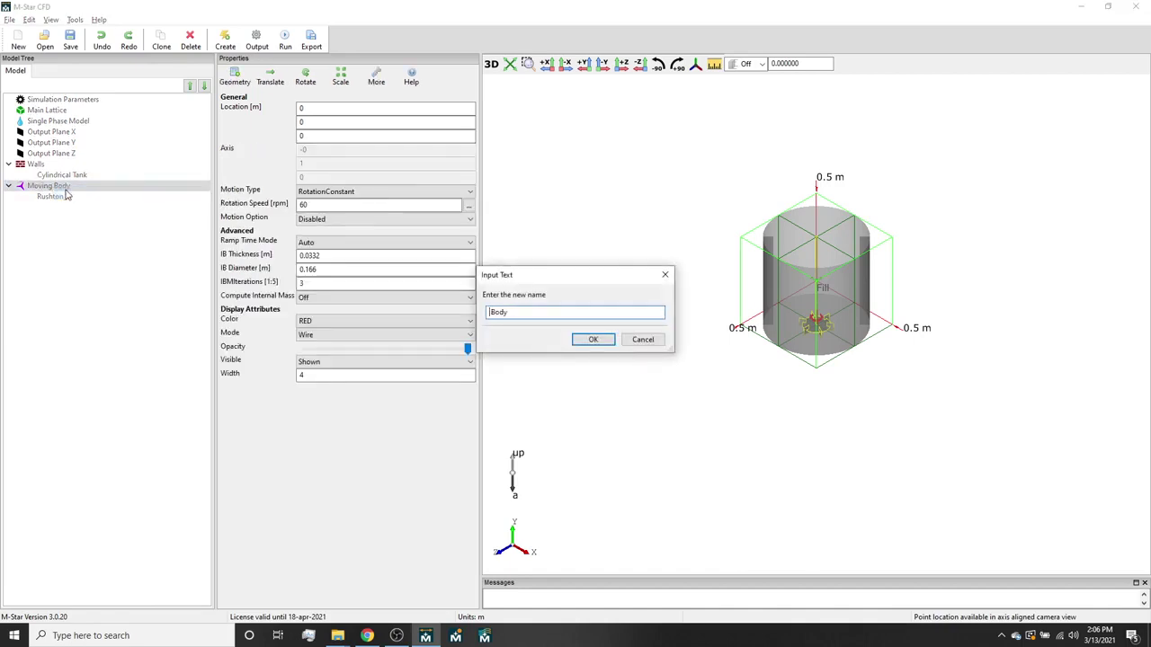
{"action": "type", "text": "Impeller"}
{"action": "key", "text": "Return"}
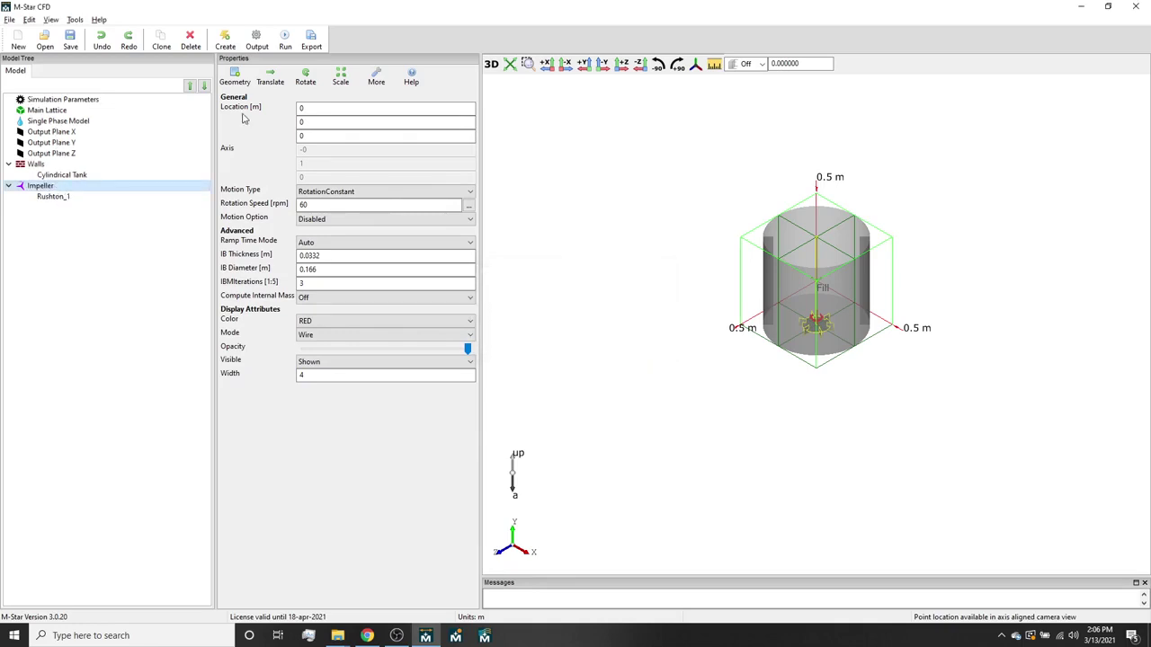
Step: Translate the Impeller 0.166 m along Y and confirm its location reads 0, 0.166, 0
{"action": "left_click", "coordinate": [271, 80]}
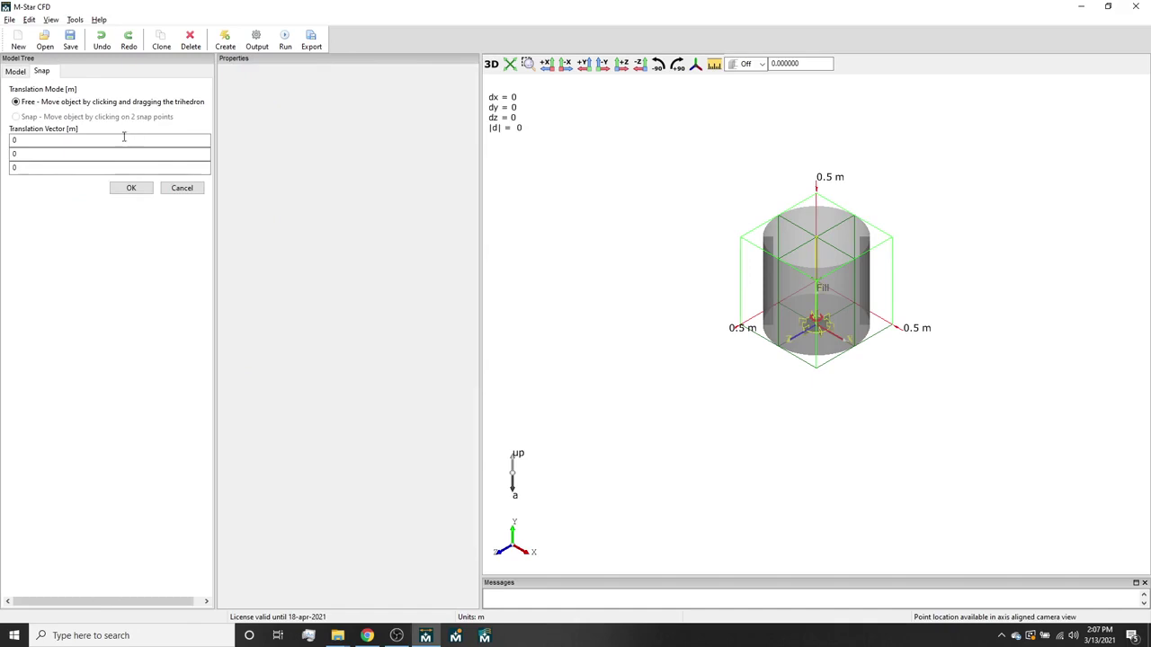
{"action": "left_click", "coordinate": [98, 153]}
{"action": "type", "text": "0.166"}
{"action": "left_click", "coordinate": [126, 190]}
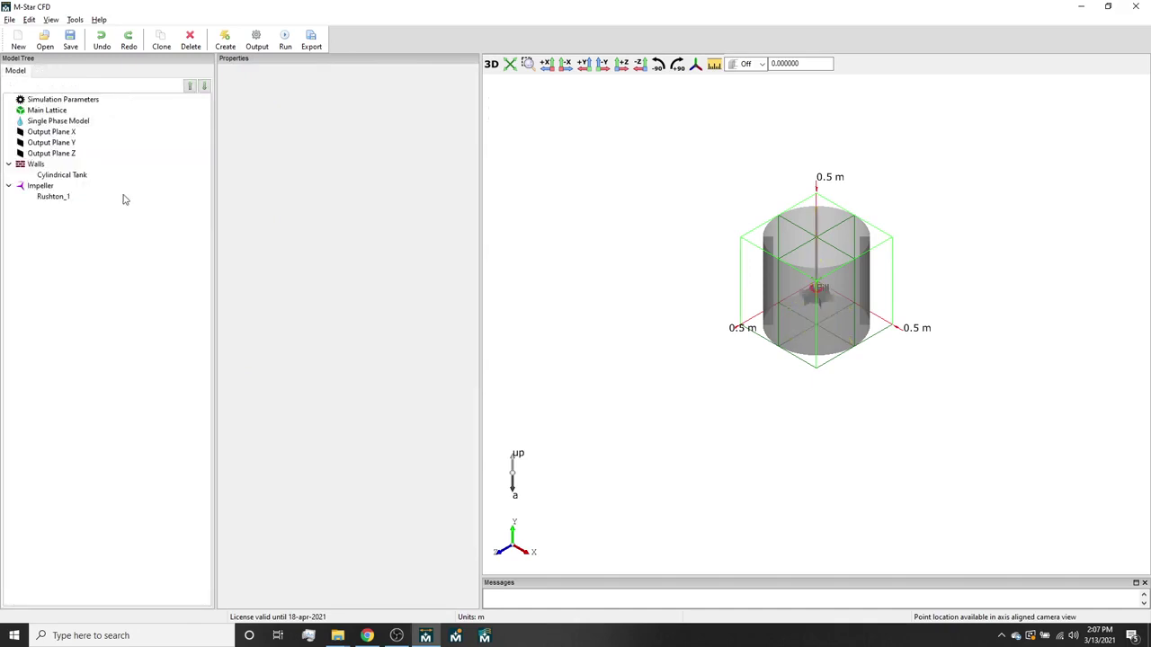
{"action": "left_click", "coordinate": [54, 196]}
{"action": "left_click", "coordinate": [77, 187]}
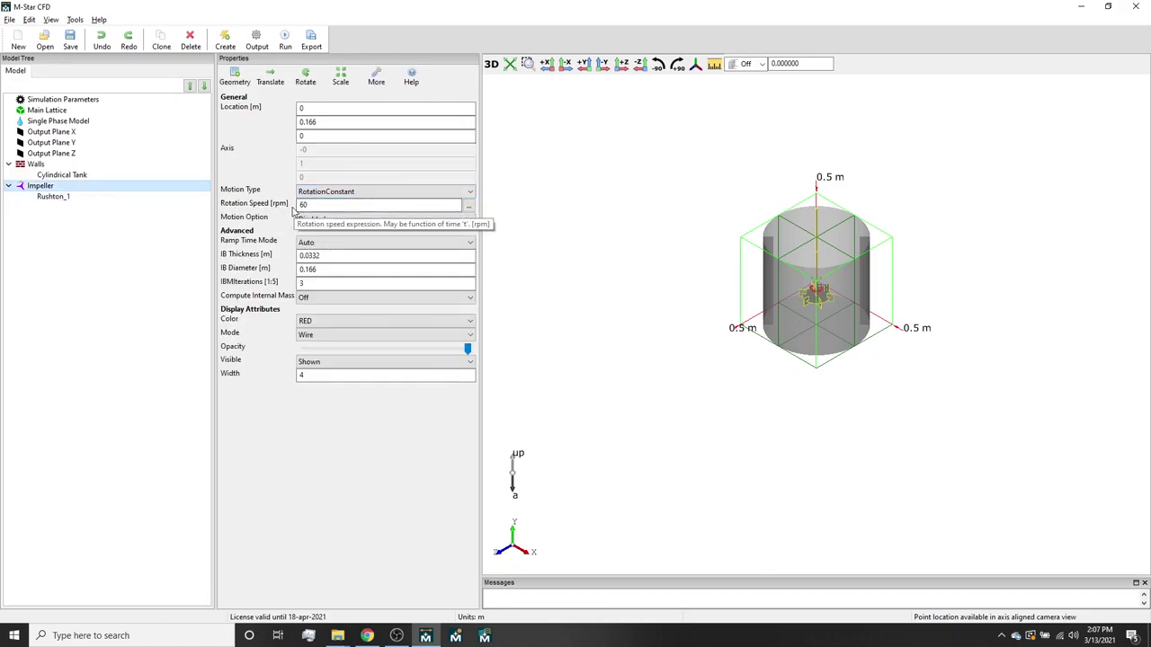
Step: Add a scalar field with a primitive cylinder as its injection shape
{"action": "left_click", "coordinate": [228, 47]}
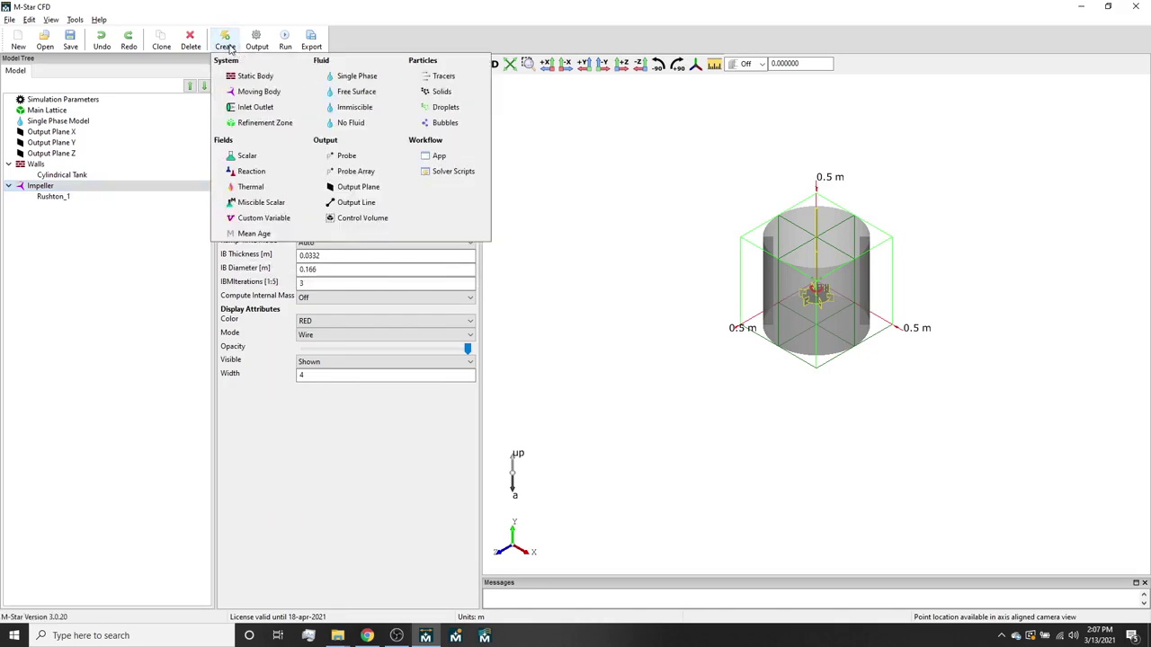
{"action": "left_click", "coordinate": [243, 157]}
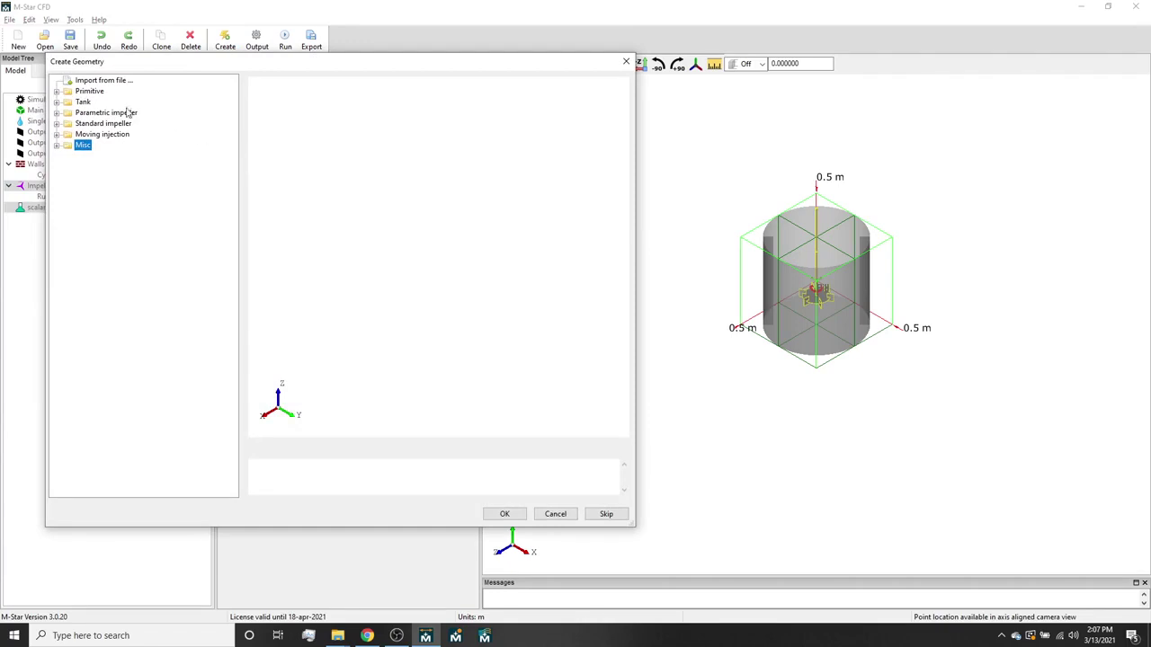
{"action": "left_click", "coordinate": [57, 92]}
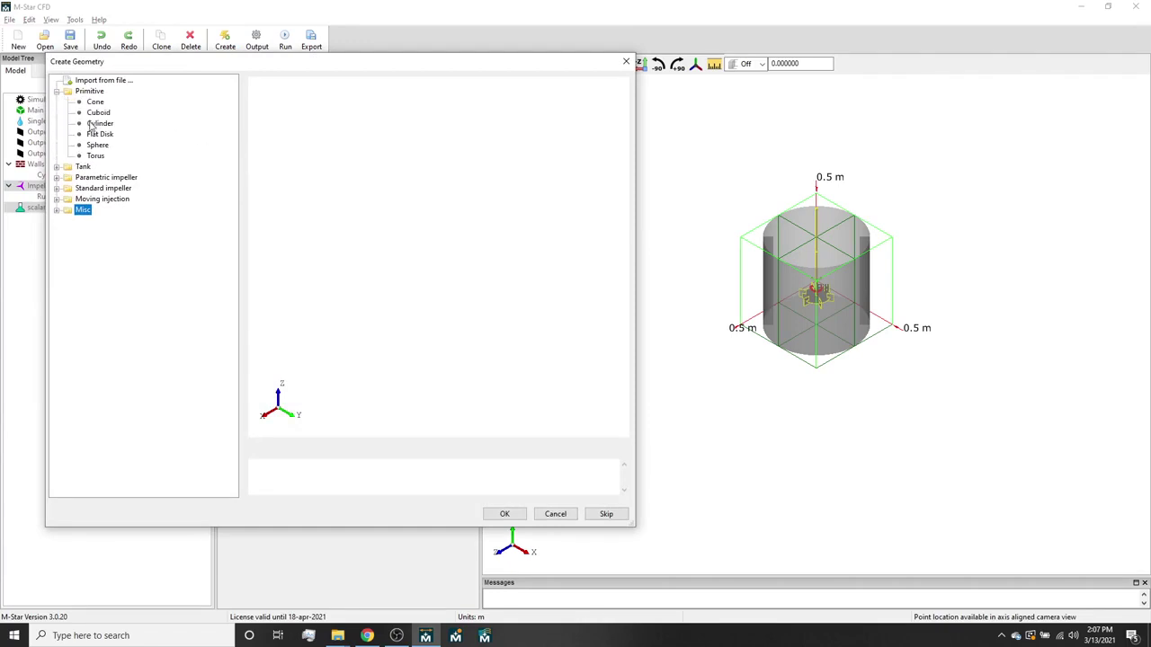
{"action": "left_click", "coordinate": [94, 124]}
{"action": "left_click", "coordinate": [503, 515]}
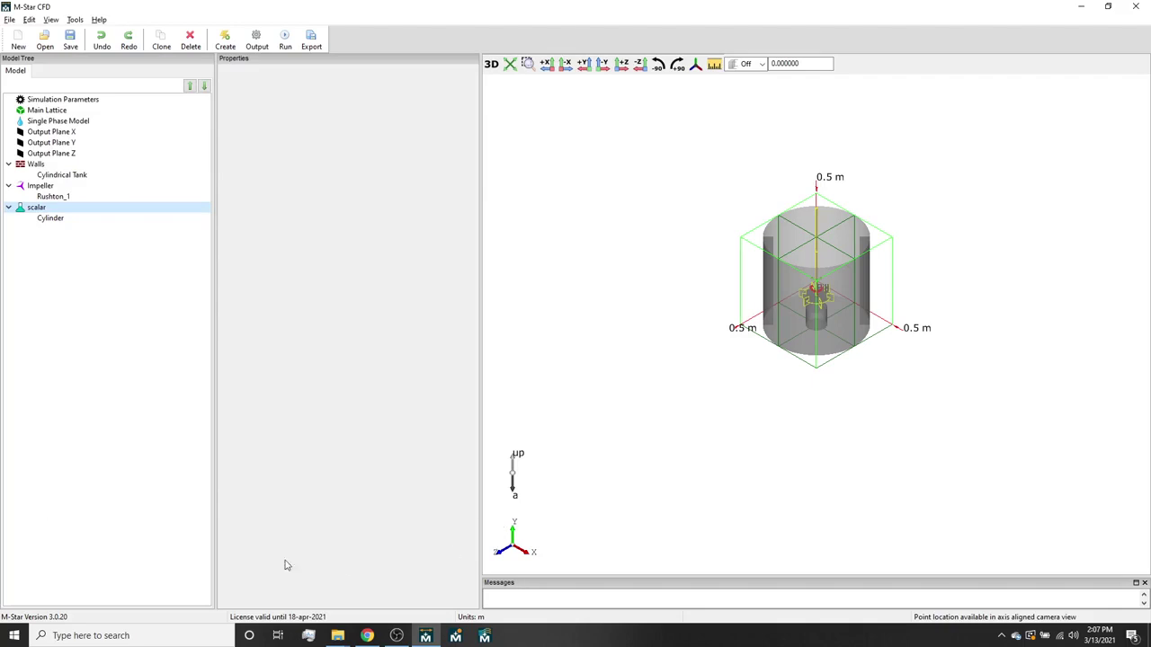
Step: Set the injection cylinder's diameter to 0.01 and length to 0.01
{"action": "left_click", "coordinate": [68, 222]}
{"action": "double_click", "coordinate": [299, 150]}
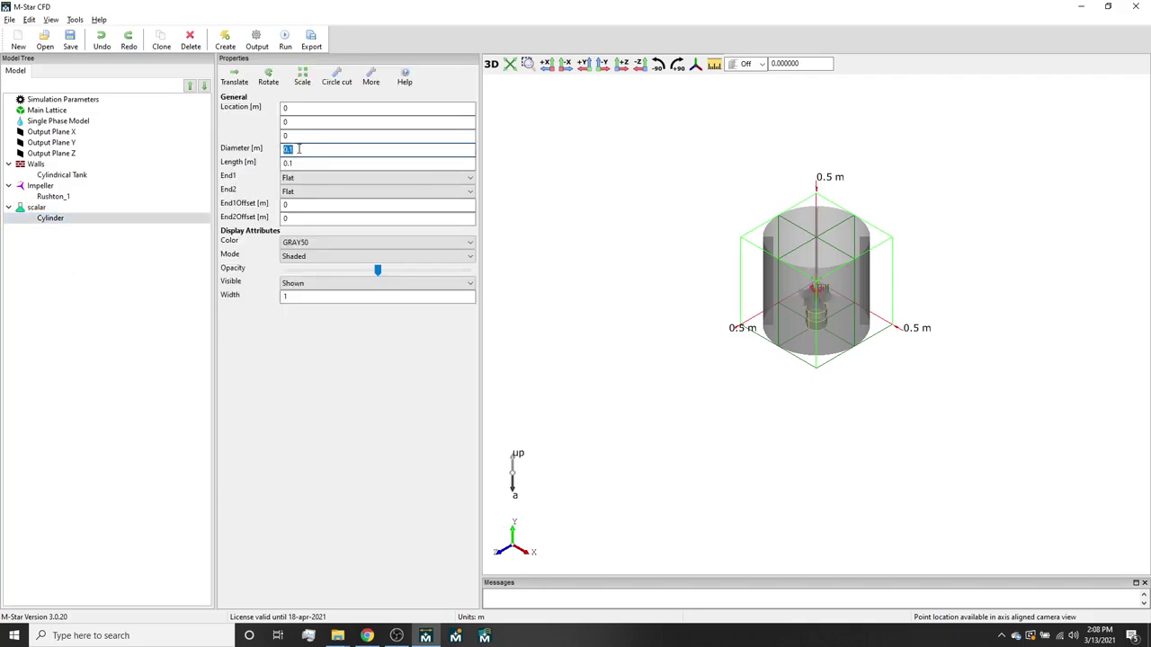
{"action": "type", "text": "0.01"}
{"action": "double_click", "coordinate": [300, 163]}
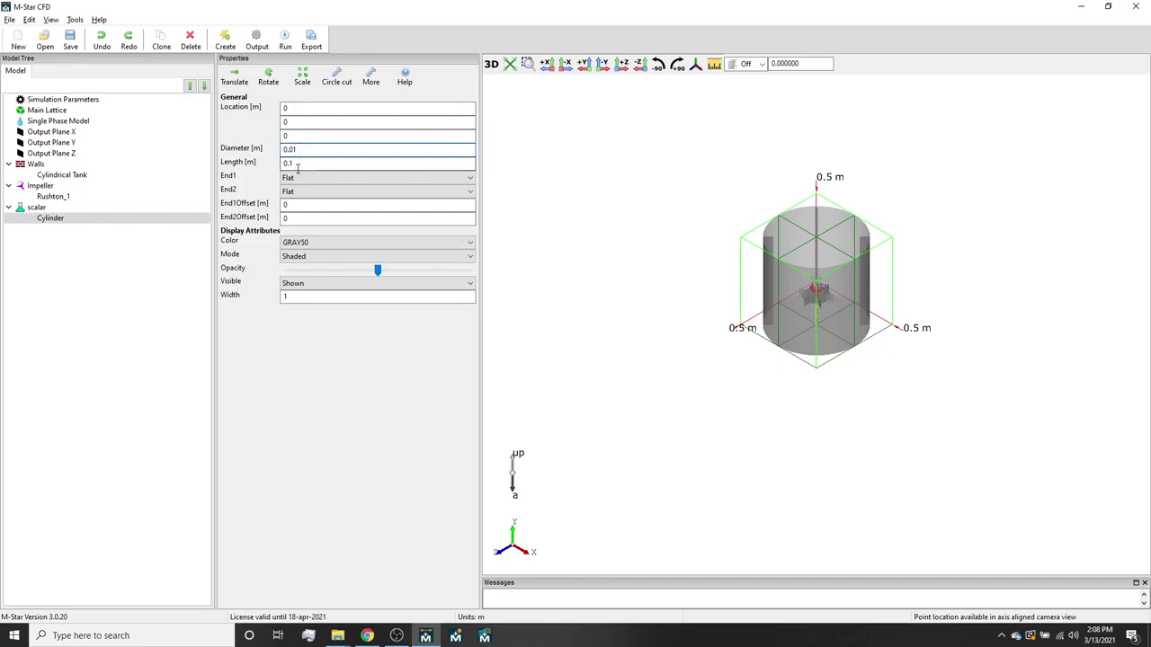
{"action": "type", "text": ".01"}
Step: Rename the scalar field to Dye
{"action": "right_click", "coordinate": [43, 210]}
{"action": "left_click", "coordinate": [59, 219]}
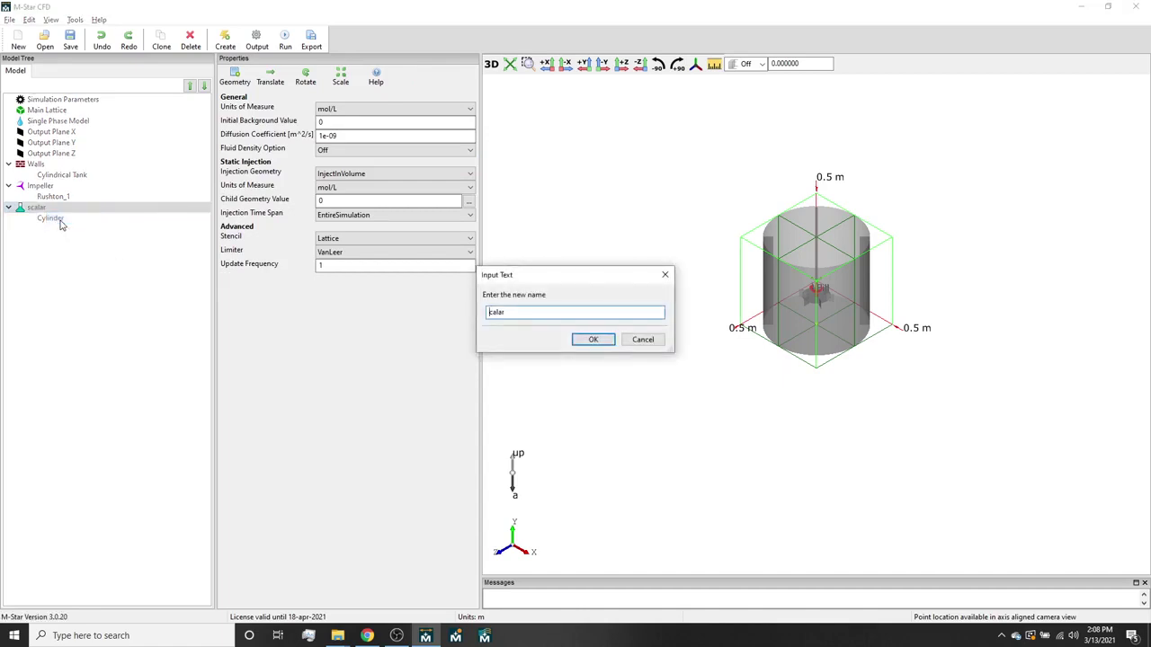
{"action": "type", "text": "Dye"}
{"action": "key", "text": "Return"}
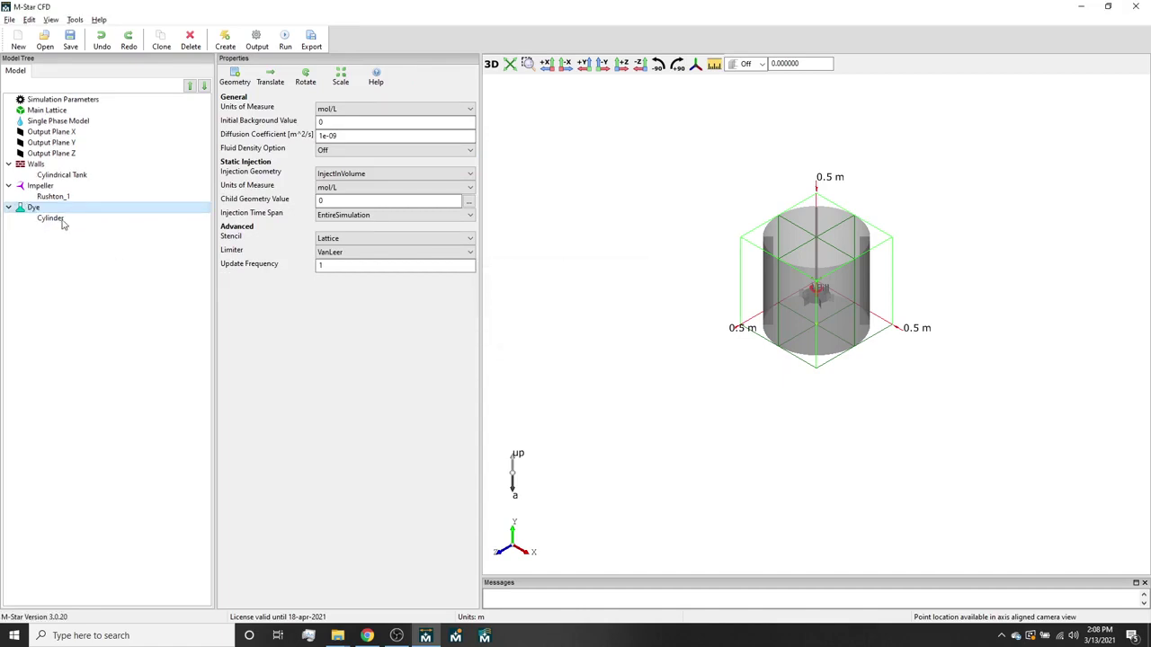
Step: Drag the dye cylinder up near the tank top, to about 0, 0.477, 0.234
{"action": "left_click", "coordinate": [270, 77]}
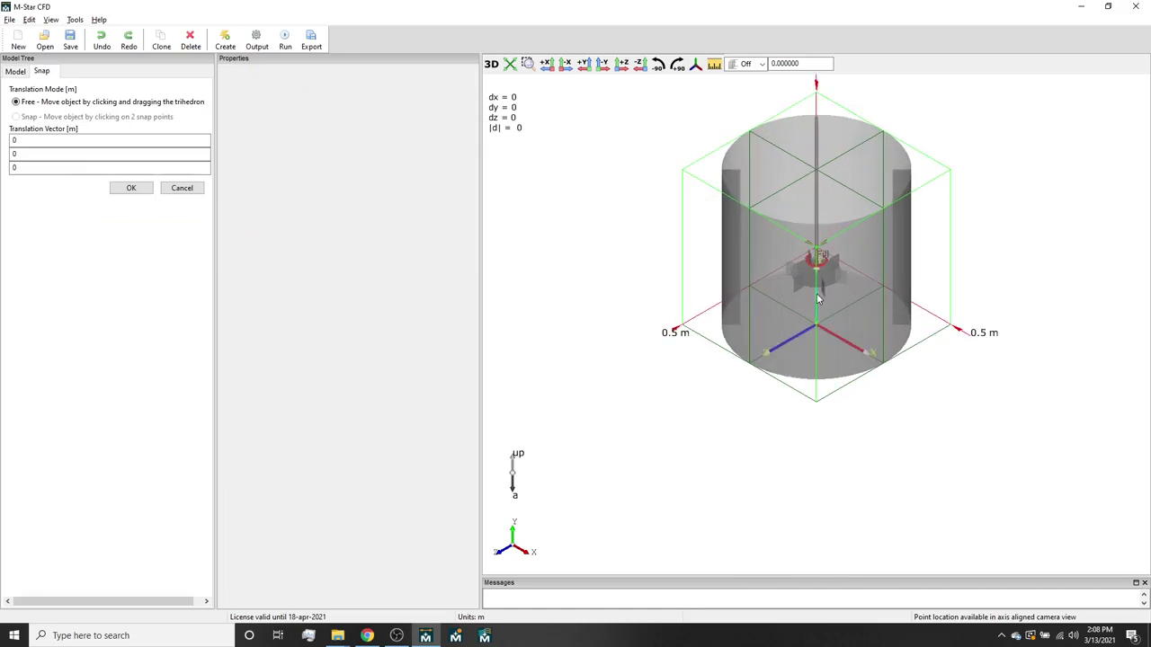
{"action": "left_click_drag", "start_coordinate": [816, 293], "coordinate": [824, 126]}
{"action": "left_click_drag", "start_coordinate": [791, 194], "coordinate": [930, 333]}
{"action": "left_click_drag", "start_coordinate": [762, 269], "coordinate": [760, 261]}
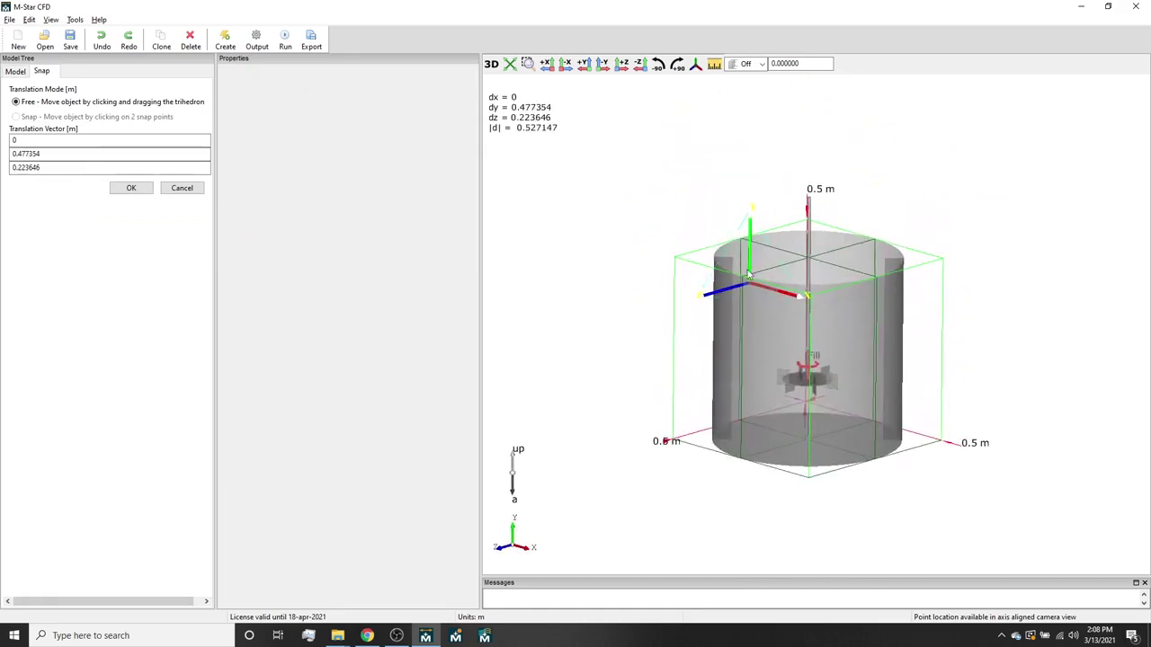
{"action": "left_click_drag", "start_coordinate": [863, 378], "coordinate": [914, 168]}
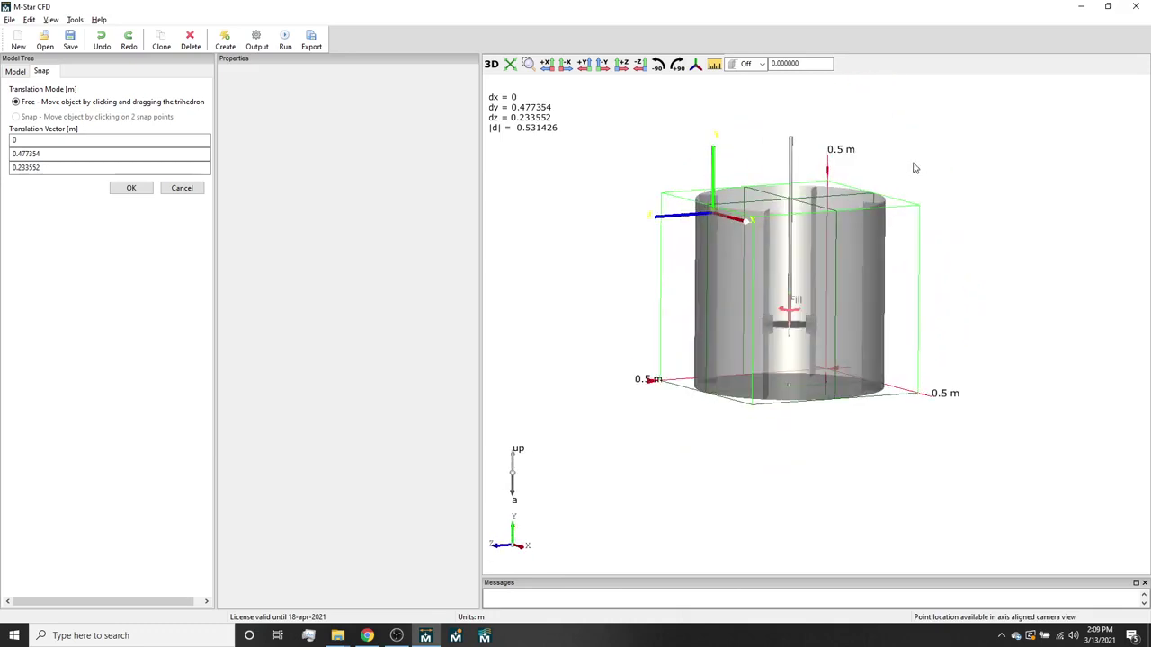
Step: Accept the cylinder position and set Dye injection to Impulse with 5 s impulse time
{"action": "left_click", "coordinate": [142, 189]}
{"action": "left_click", "coordinate": [52, 208]}
{"action": "left_click", "coordinate": [344, 199]}
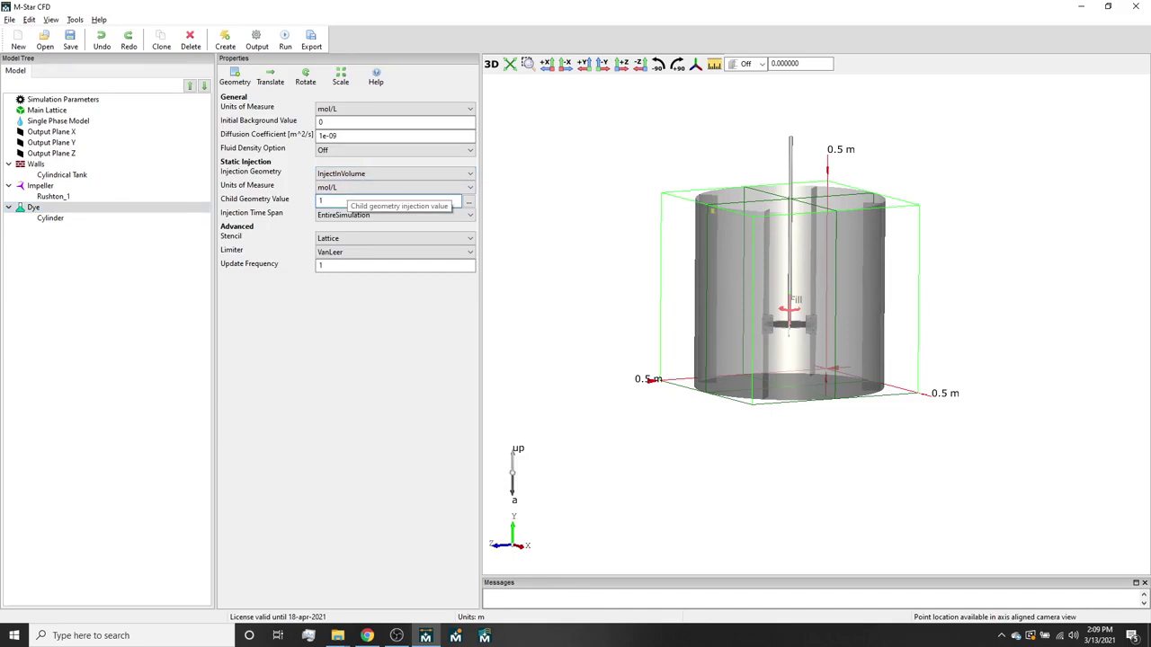
{"action": "left_click", "coordinate": [343, 216]}
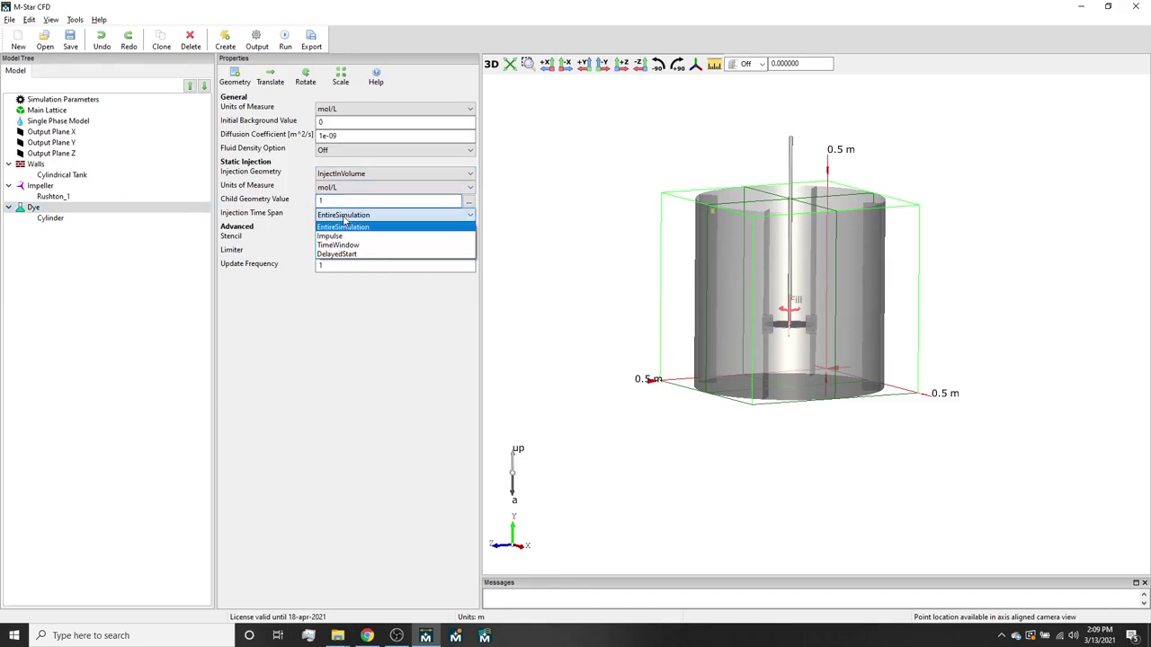
{"action": "left_click", "coordinate": [346, 236]}
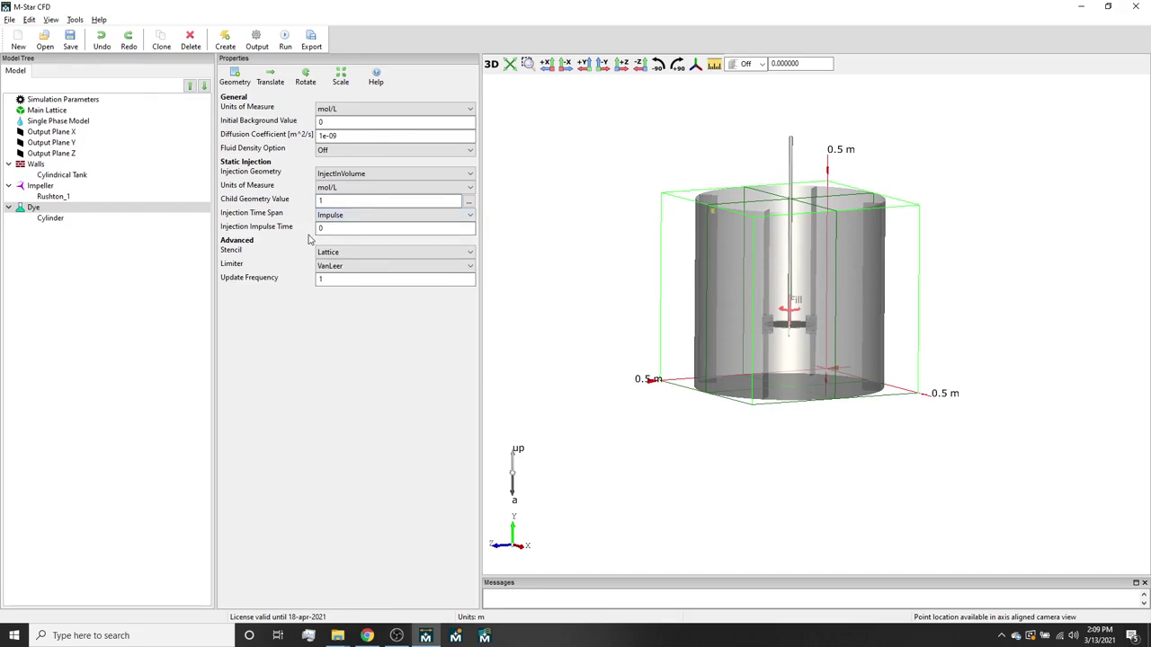
{"action": "double_click", "coordinate": [326, 228]}
Step: Add a probe and name it Top Probe
{"action": "left_click", "coordinate": [225, 41]}
{"action": "left_click", "coordinate": [348, 155]}
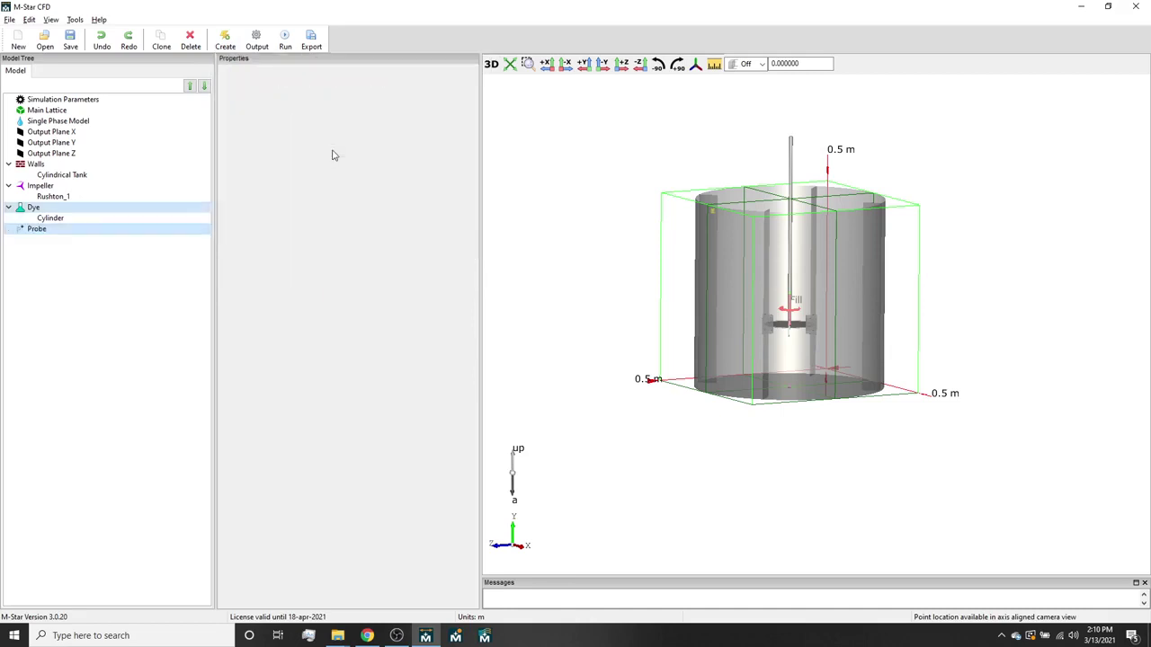
{"action": "right_click", "coordinate": [40, 230]}
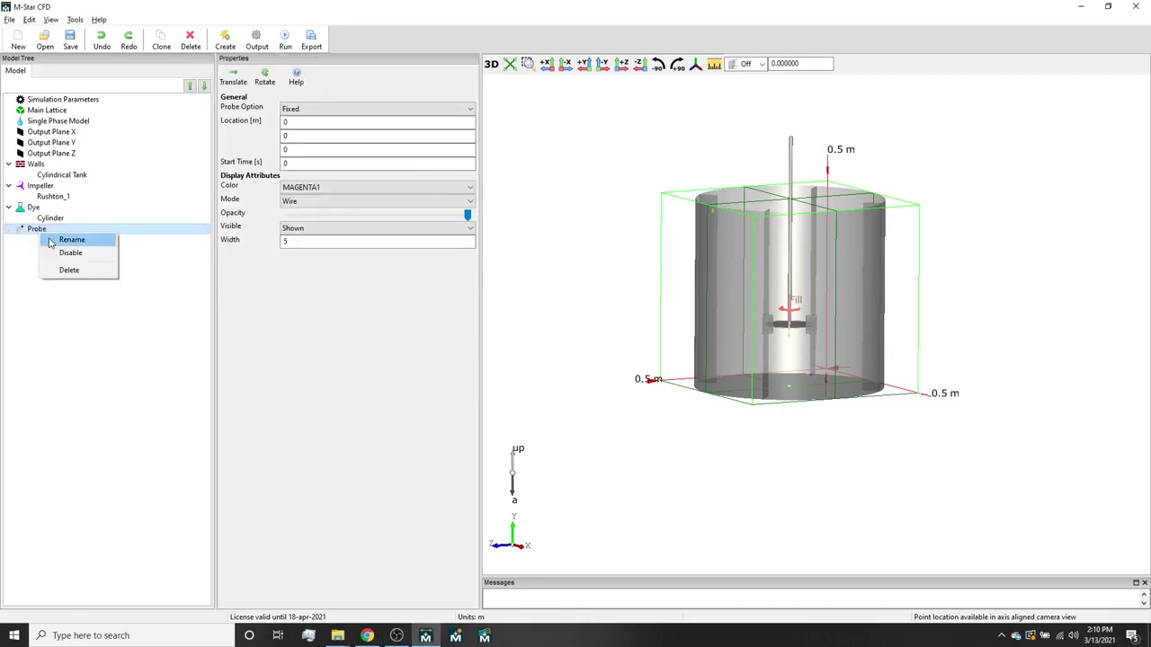
{"action": "left_click", "coordinate": [67, 239]}
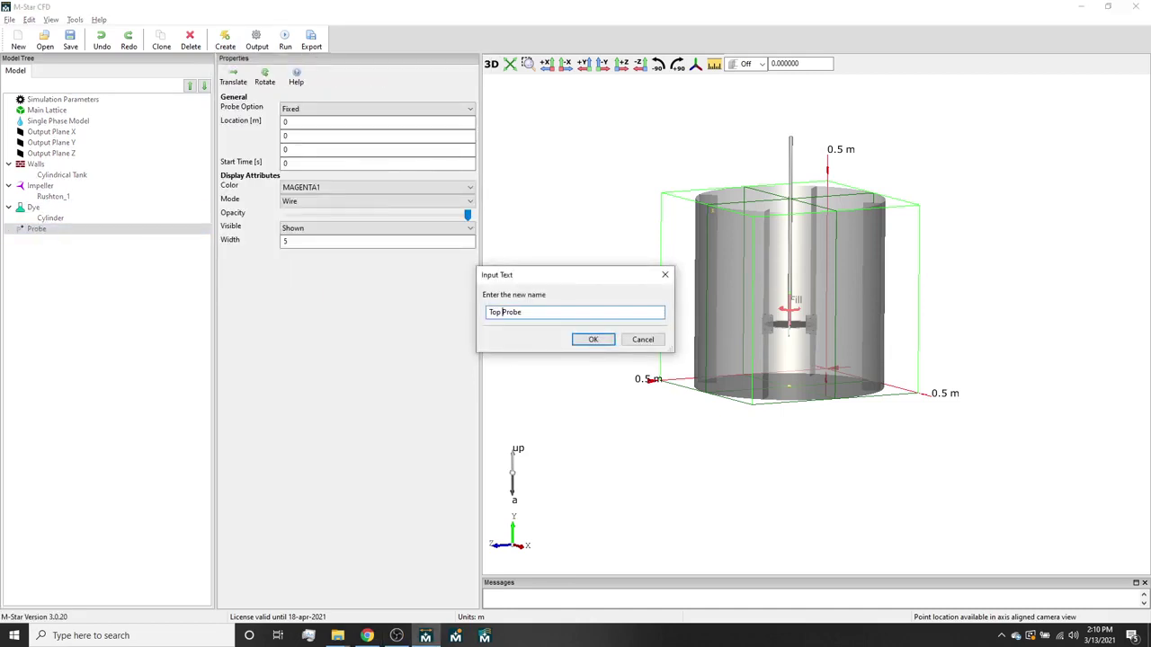
{"action": "type", "text": "Top"}
{"action": "key", "text": "Return"}
Step: Move Top Probe near the tank top, translated by 0, 0.473, -0.222
{"action": "left_click", "coordinate": [233, 82]}
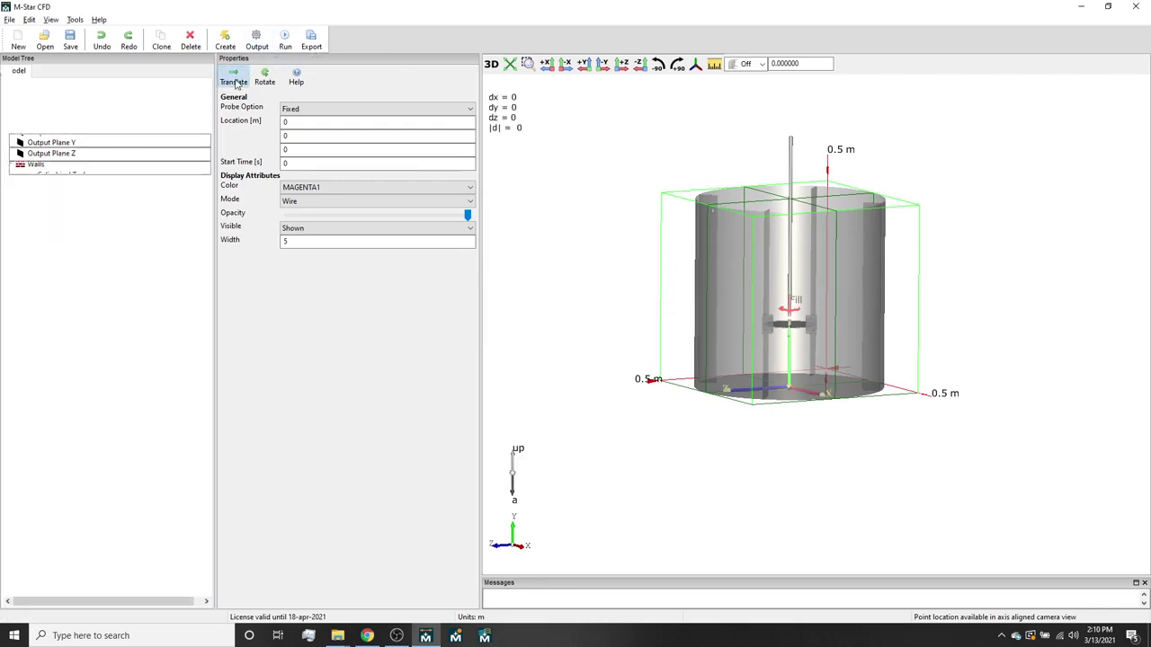
{"action": "left_click_drag", "start_coordinate": [768, 388], "coordinate": [813, 216]}
{"action": "left_click_drag", "start_coordinate": [813, 221], "coordinate": [577, 388]}
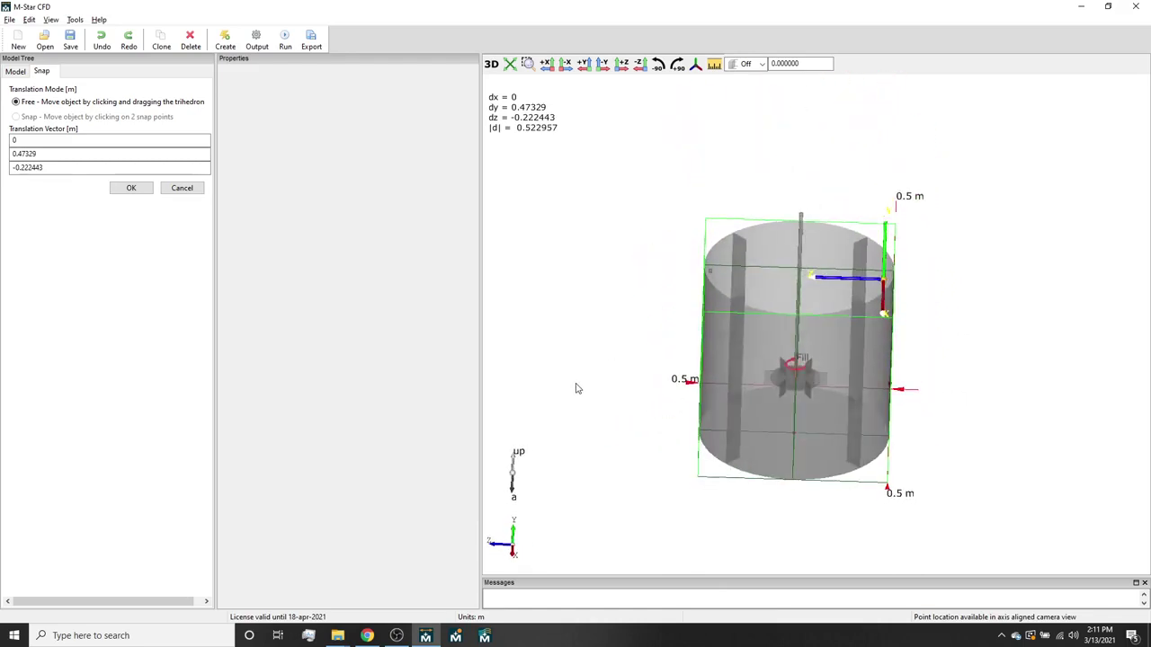
{"action": "left_click", "coordinate": [131, 189]}
Step: Add a second probe named Middle Probe and place it at mid-height
{"action": "left_click", "coordinate": [224, 40]}
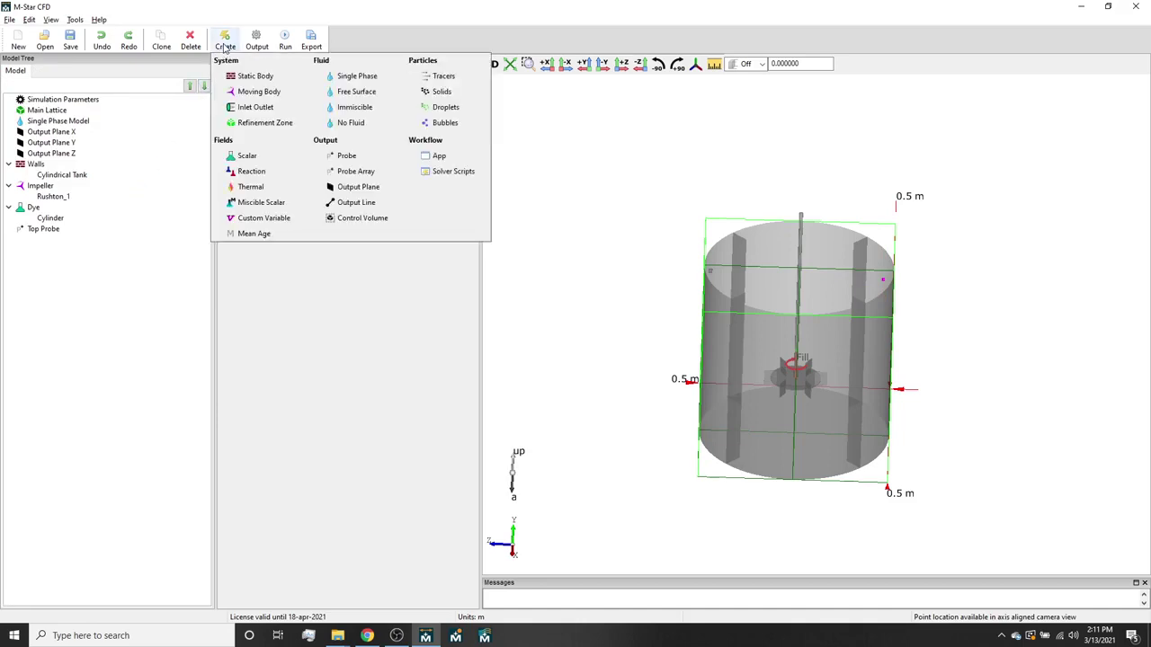
{"action": "left_click", "coordinate": [340, 157]}
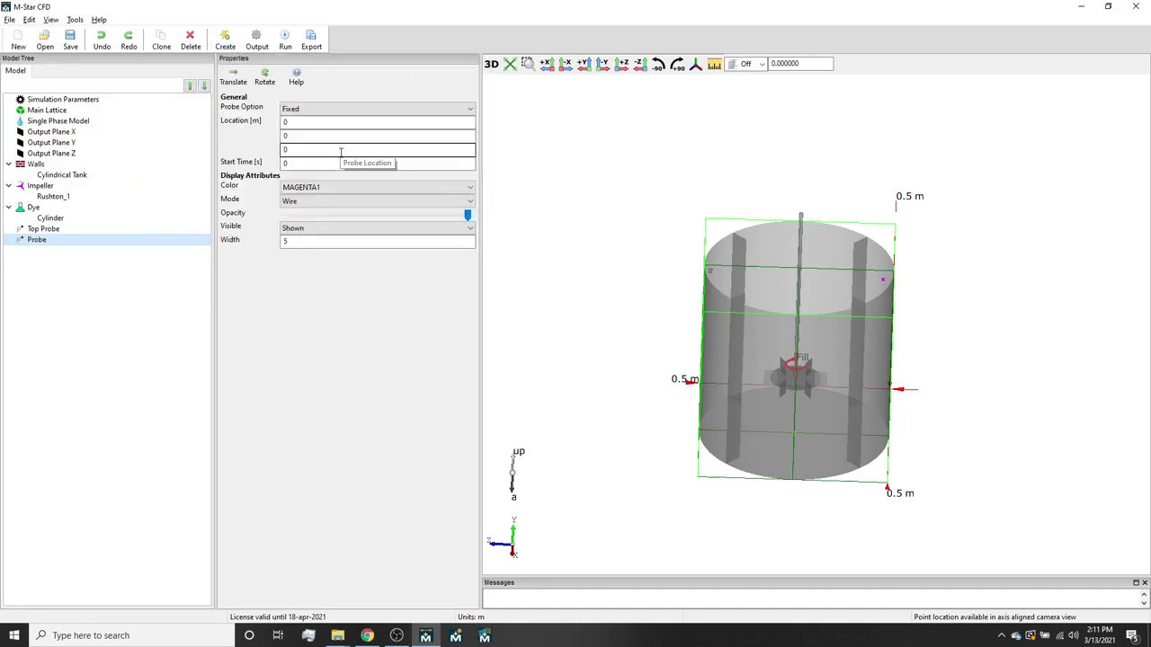
{"action": "left_click", "coordinate": [26, 274]}
{"action": "right_click", "coordinate": [36, 241]}
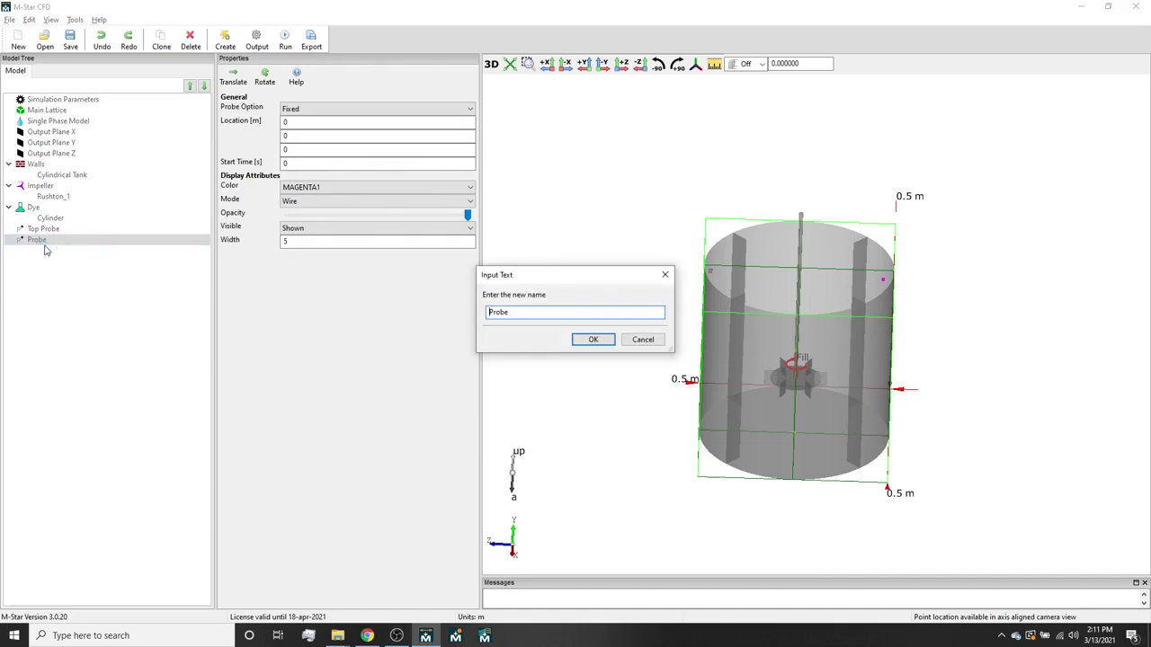
{"action": "type", "text": "Middle"}
{"action": "key", "text": "Return"}
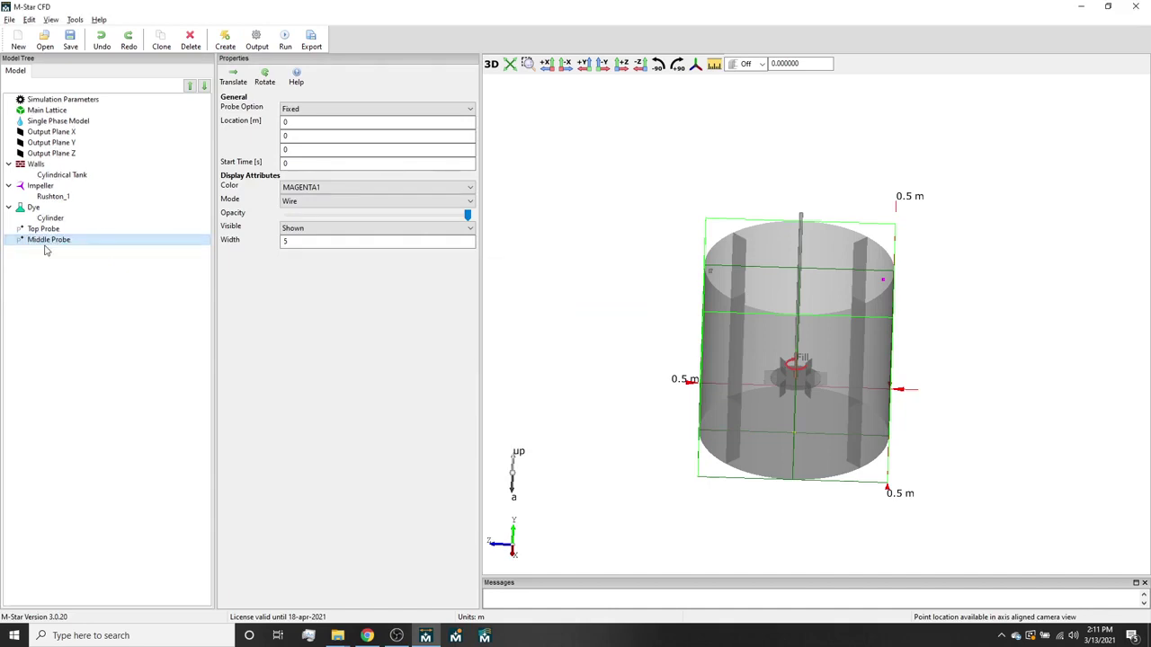
{"action": "left_click", "coordinate": [233, 77]}
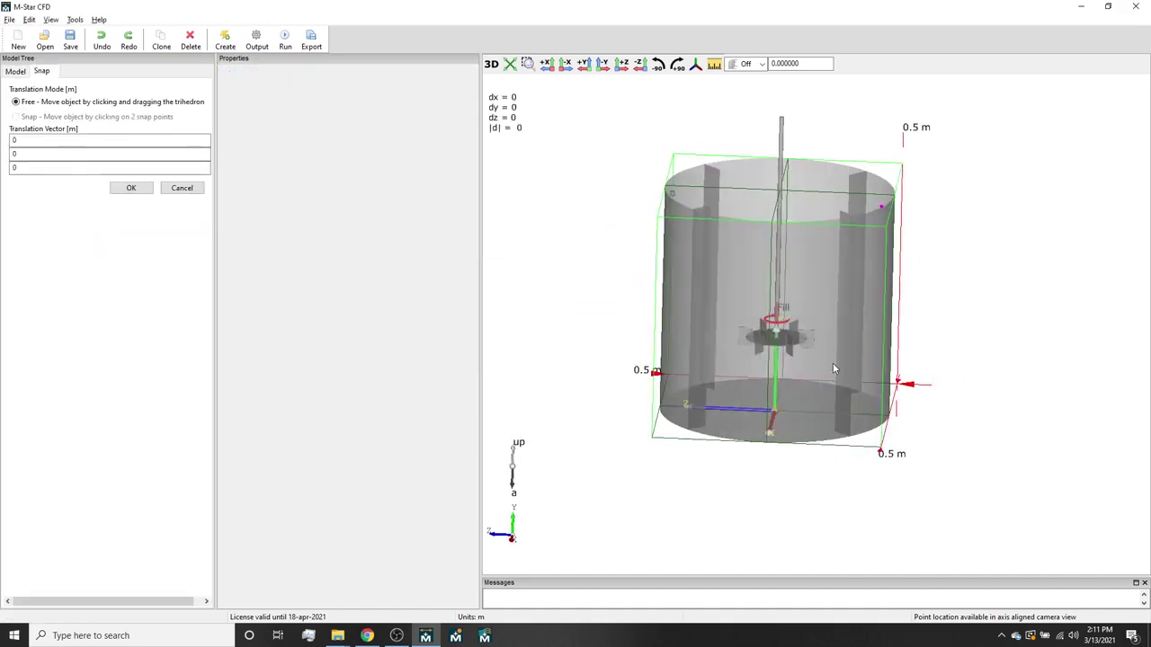
{"action": "left_click_drag", "start_coordinate": [775, 393], "coordinate": [809, 297]}
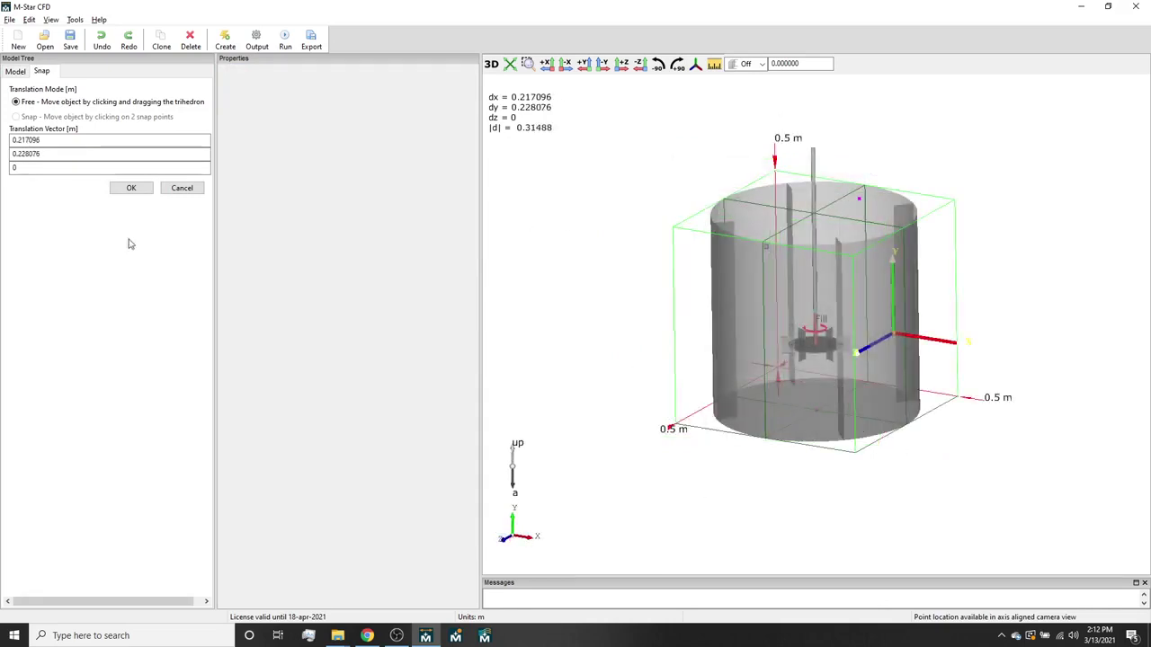
{"action": "left_click", "coordinate": [116, 193]}
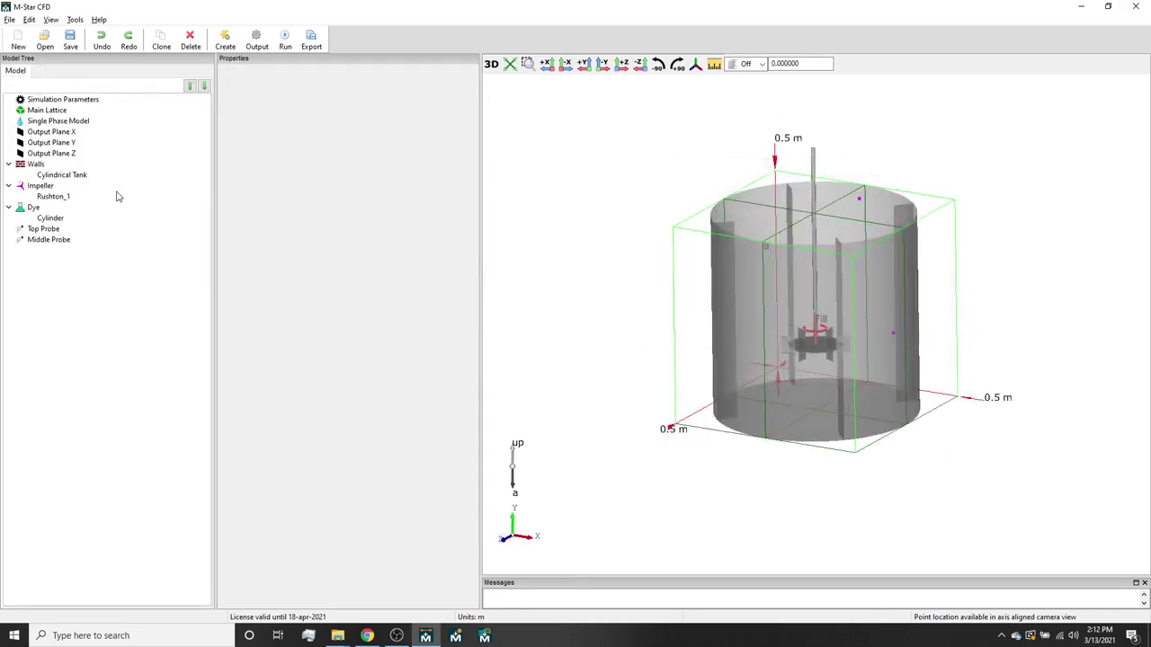
Step: Add a third probe named Bottom Probe and place it near the tank floor
{"action": "left_click", "coordinate": [225, 40]}
{"action": "left_click", "coordinate": [347, 156]}
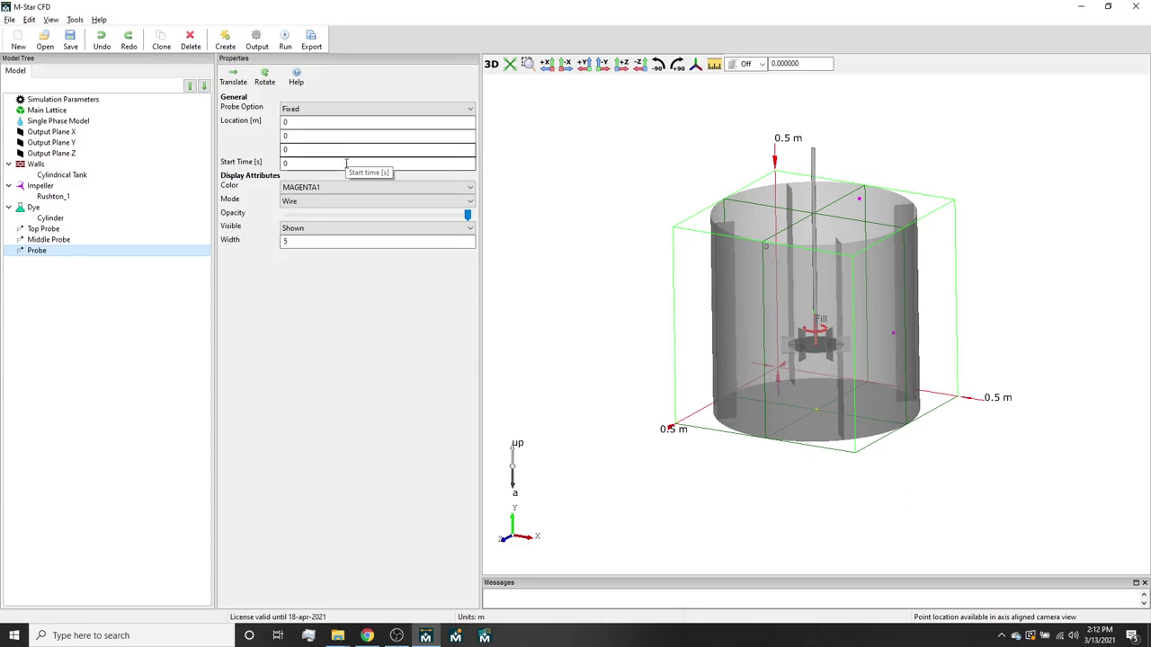
{"action": "right_click", "coordinate": [39, 253]}
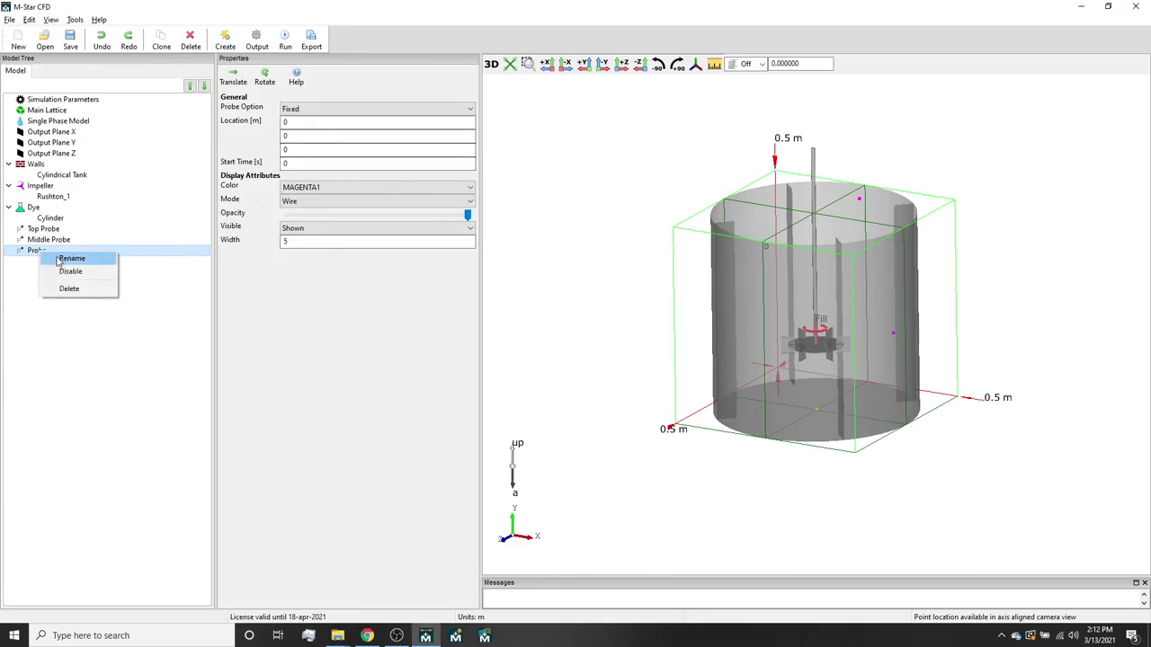
{"action": "left_click", "coordinate": [58, 258]}
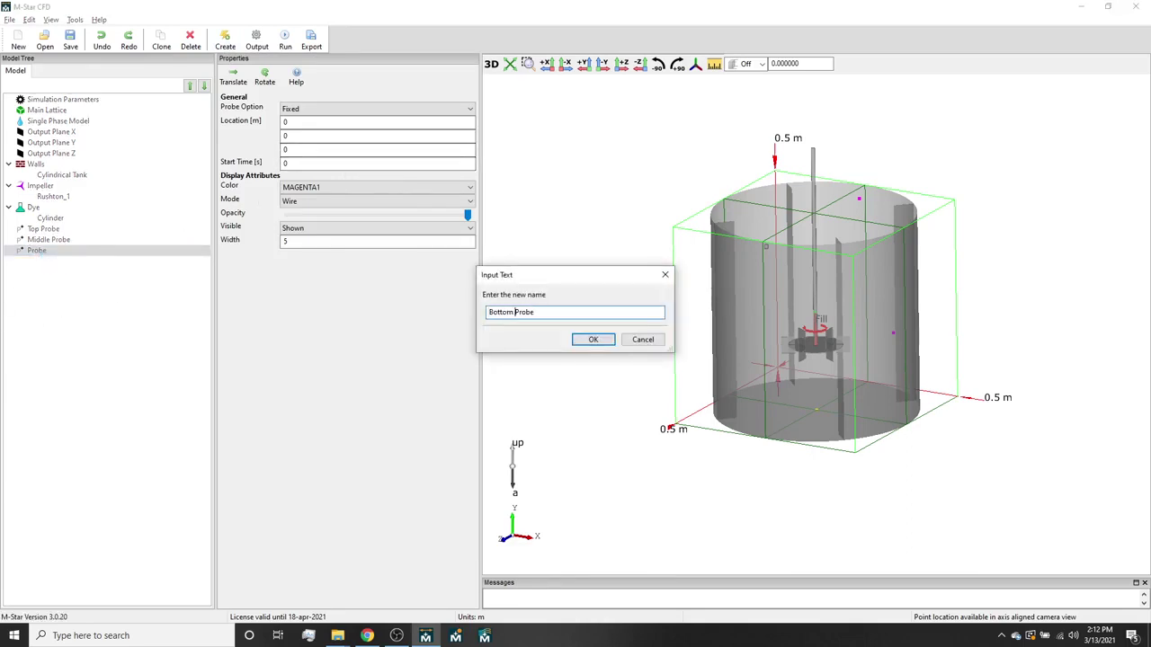
{"action": "key", "text": "Return"}
{"action": "left_click", "coordinate": [233, 76]}
{"action": "left_click_drag", "start_coordinate": [816, 399], "coordinate": [769, 499]}
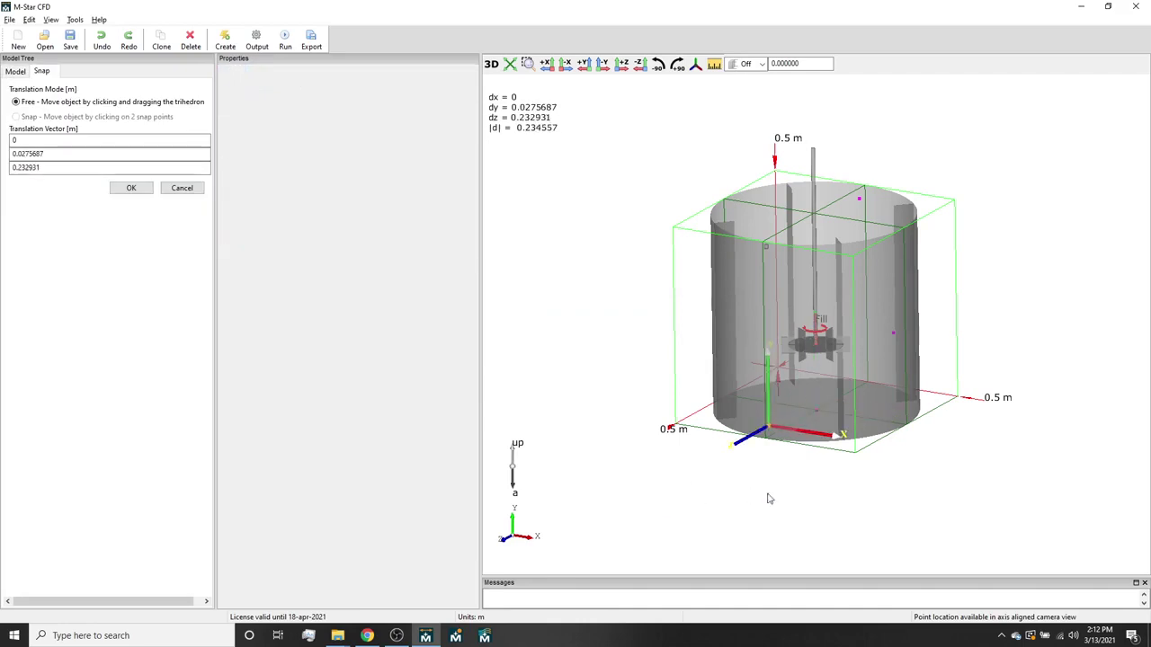
{"action": "left_click", "coordinate": [131, 189]}
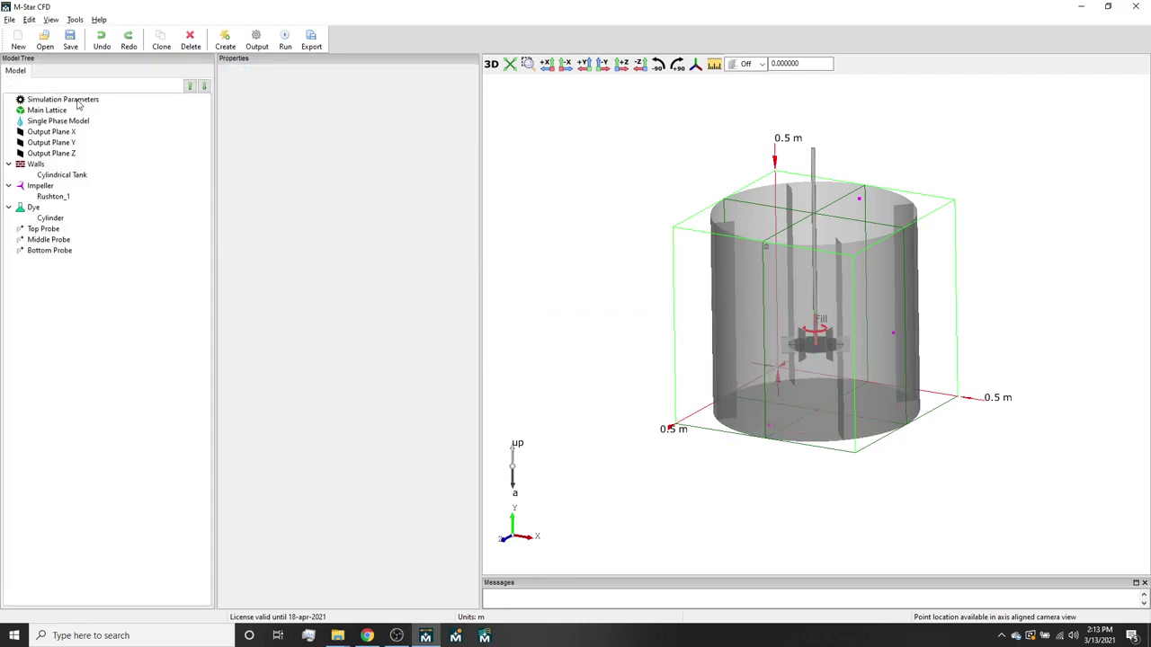
Step: Review the Single Phase Model fluid properties and Simulation Parameters, including the 60 s run time
{"action": "left_click", "coordinate": [50, 123]}
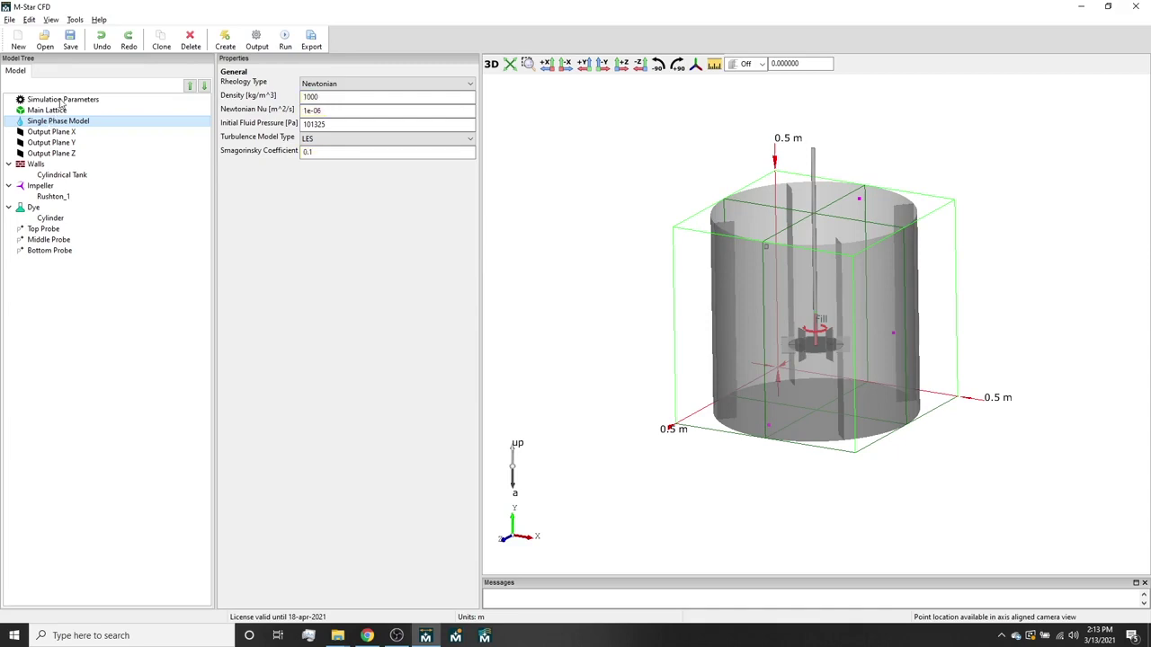
{"action": "left_click", "coordinate": [61, 100]}
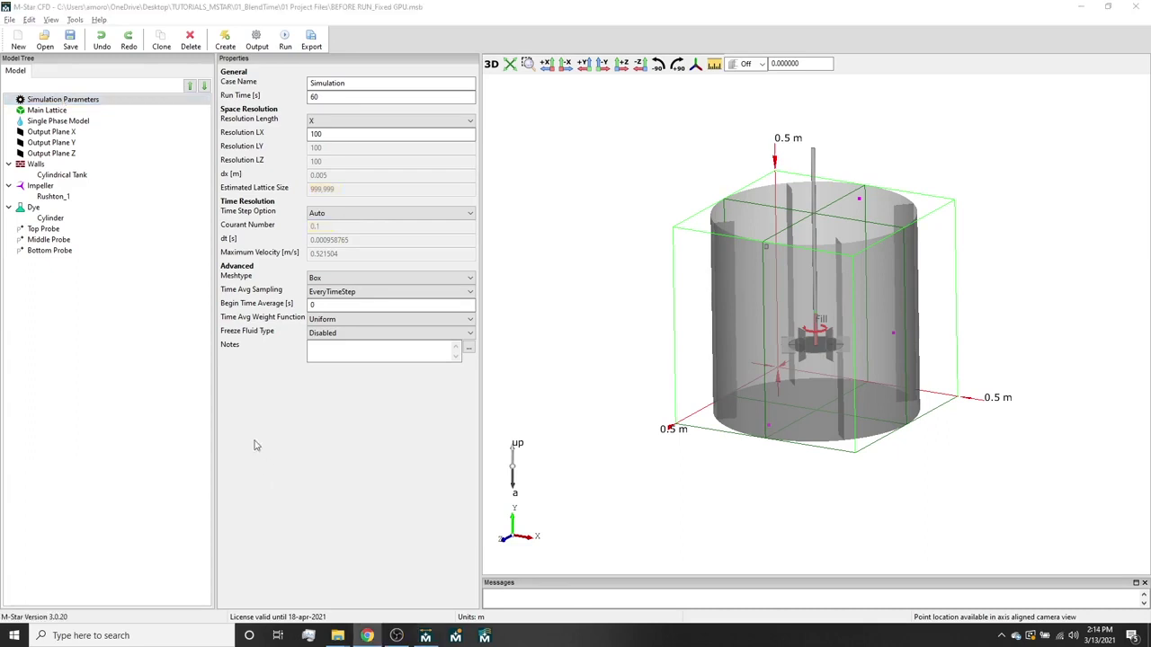
Step: Set the Volumes output write interval to 0.1 s, then begin a new simulation run
{"action": "left_click", "coordinate": [256, 40]}
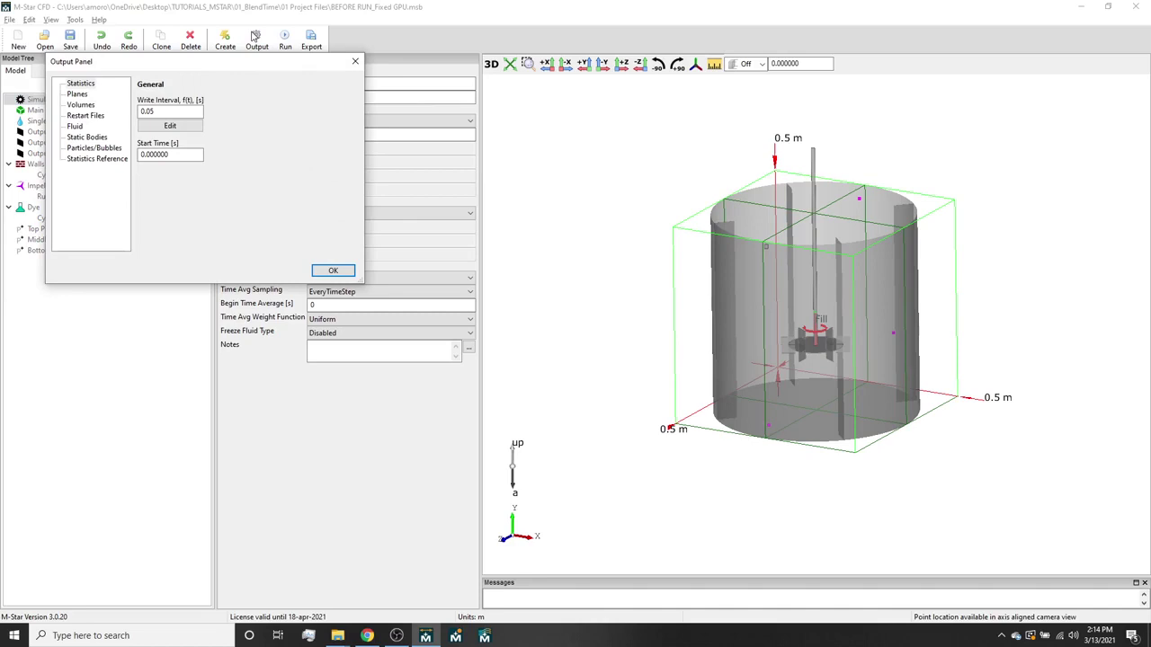
{"action": "left_click", "coordinate": [78, 95]}
{"action": "left_click", "coordinate": [80, 105]}
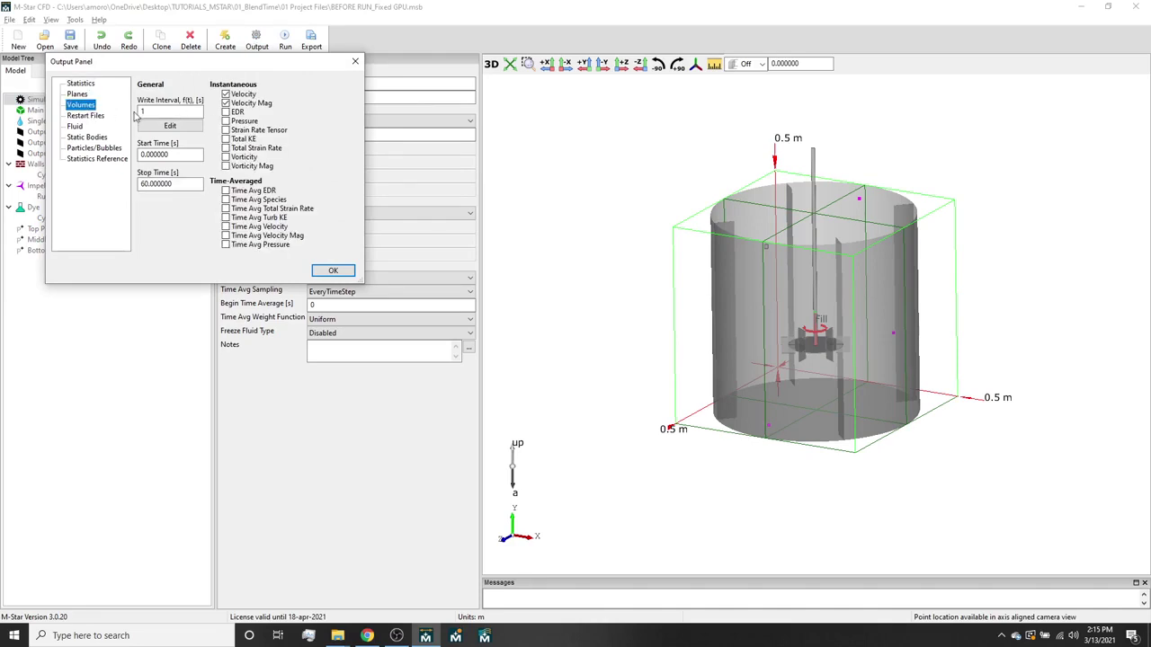
{"action": "double_click", "coordinate": [143, 110]}
{"action": "type", "text": ".1"}
{"action": "left_click", "coordinate": [334, 271]}
{"action": "left_click", "coordinate": [285, 40]}
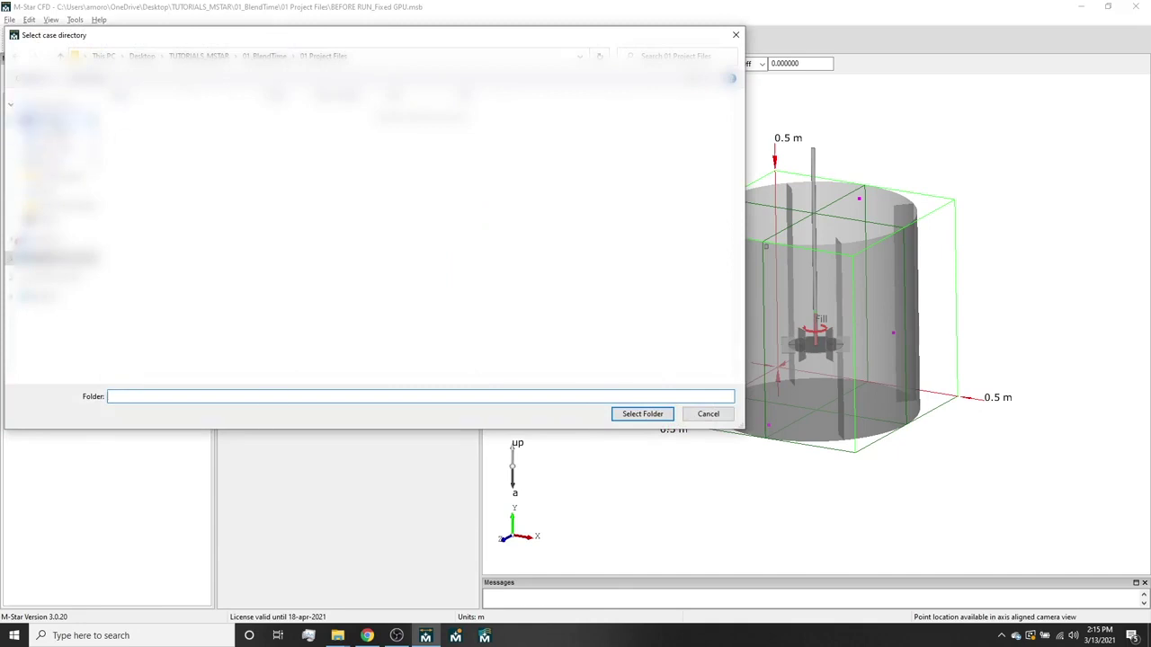
Step: Run the Desktop New Laptop case on the GeForce RTX 2060 and open its results in M-Star Post
{"action": "left_click", "coordinate": [50, 117]}
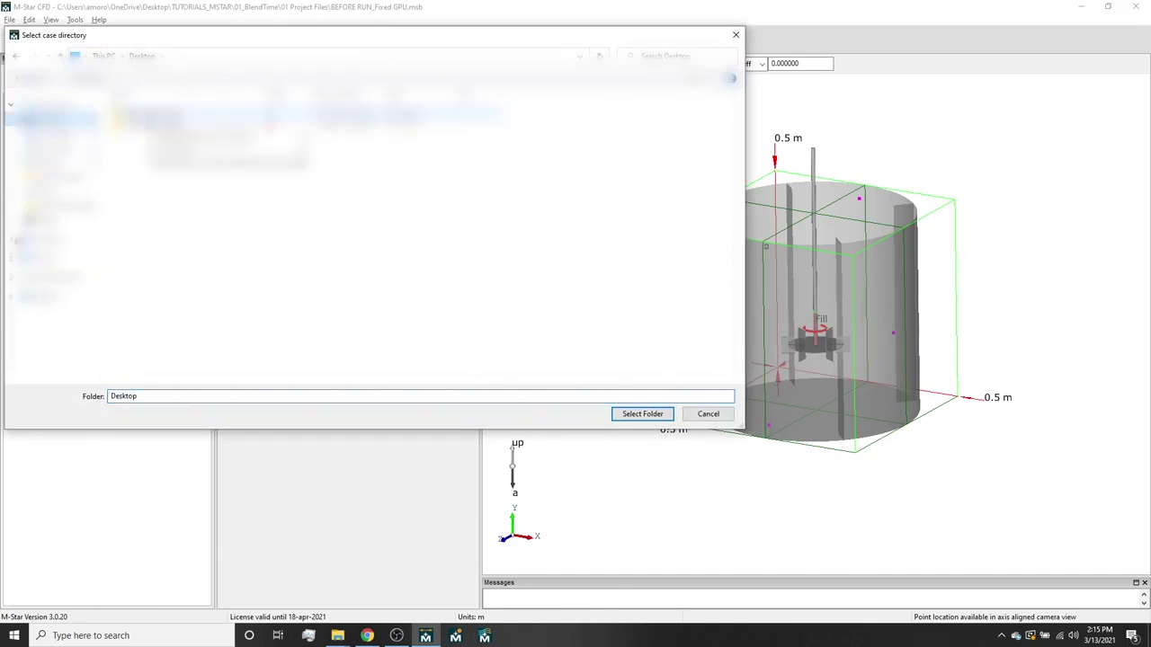
{"action": "left_click", "coordinate": [50, 258]}
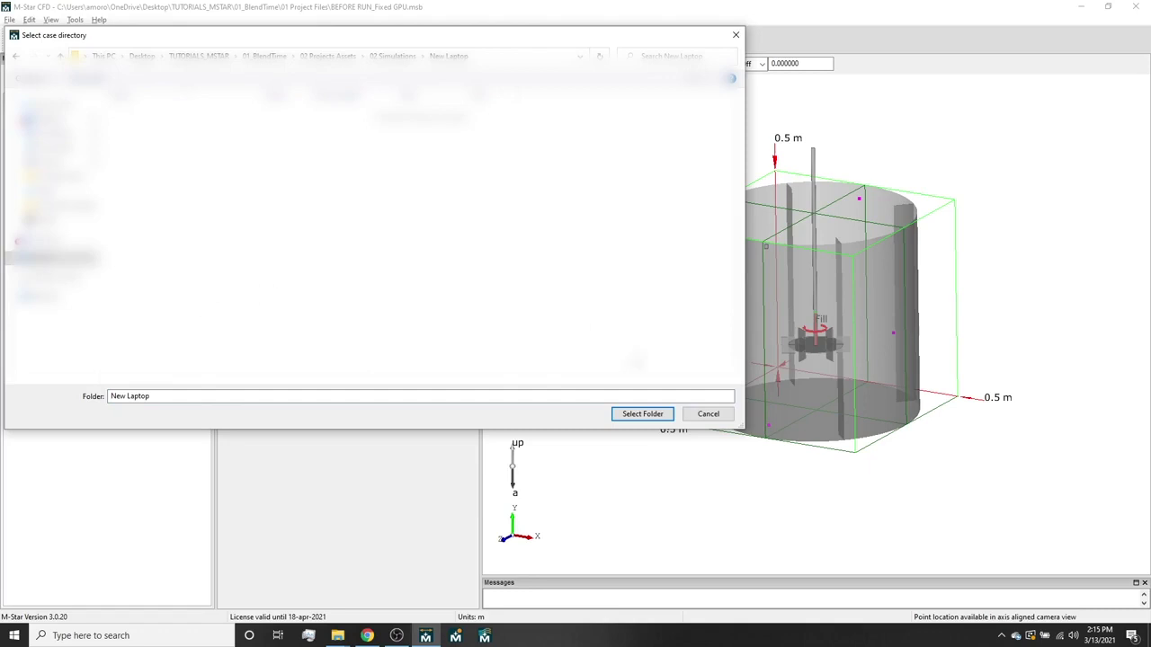
{"action": "left_click", "coordinate": [637, 416]}
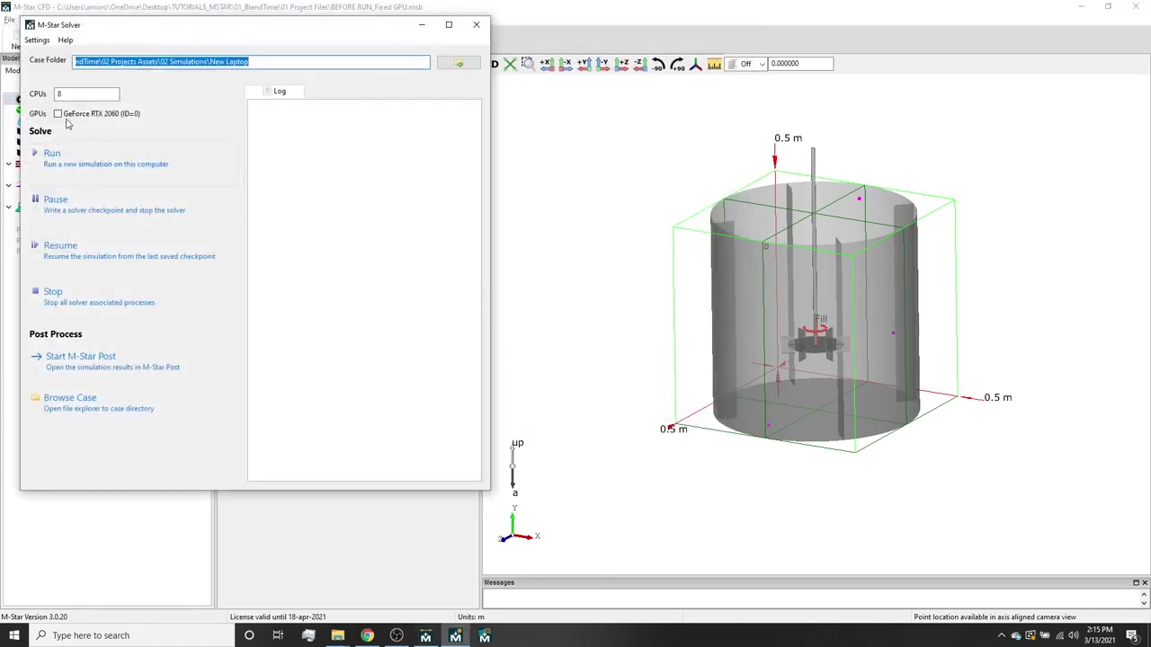
{"action": "left_click", "coordinate": [58, 114]}
{"action": "left_click", "coordinate": [52, 153]}
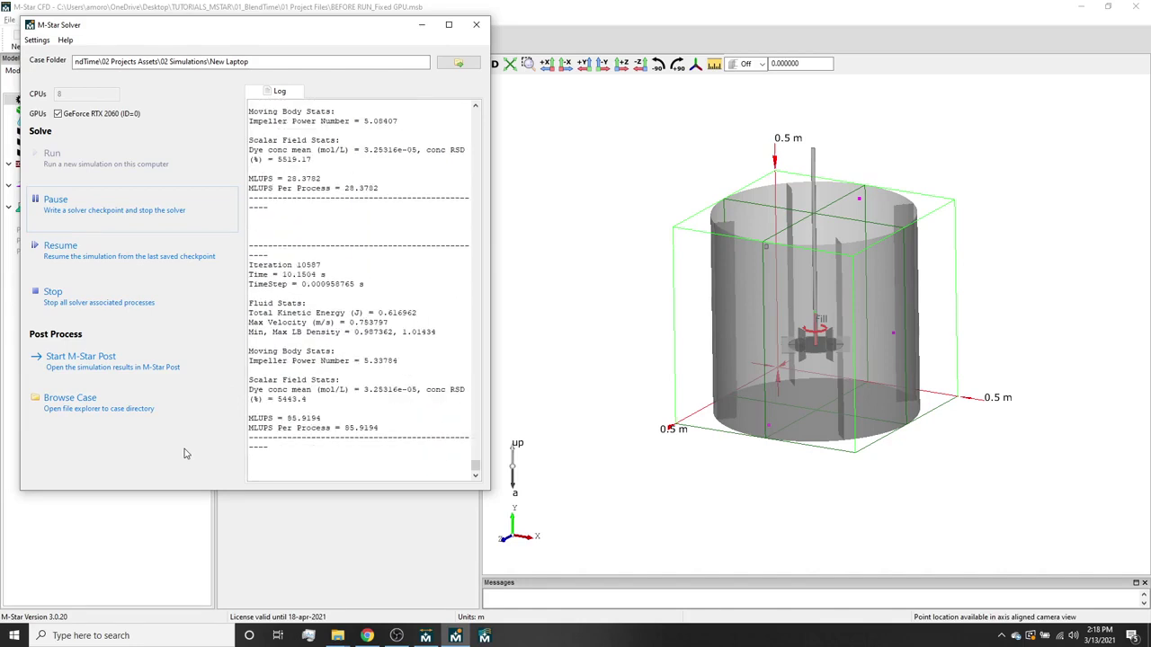
{"action": "left_click", "coordinate": [143, 380]}
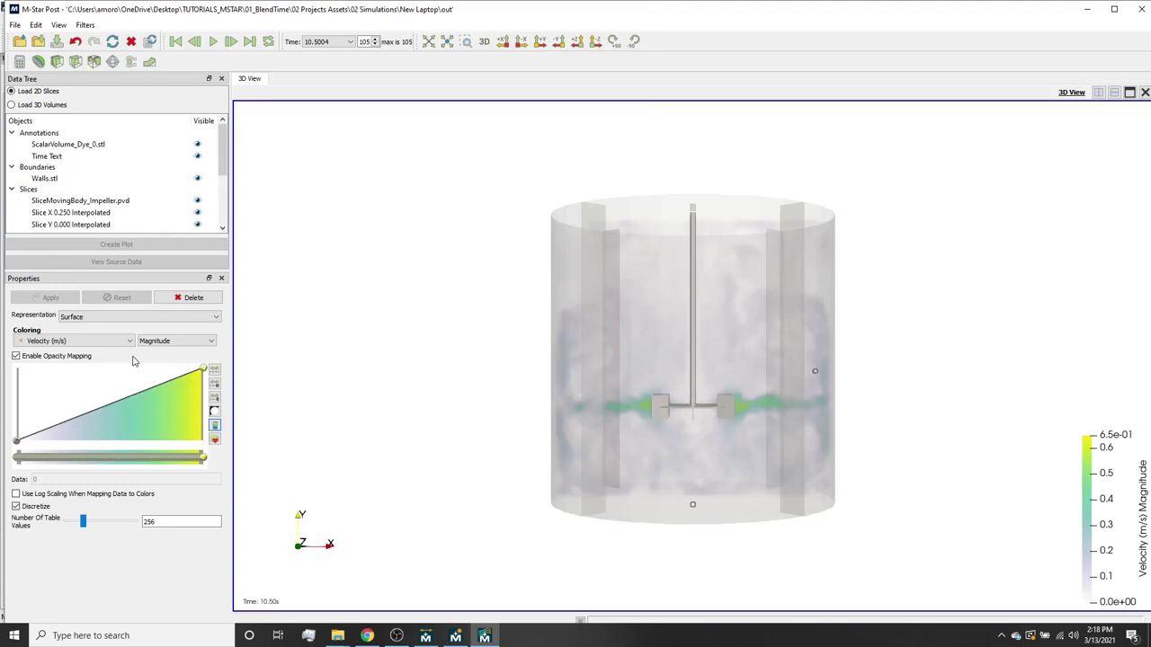
Step: Return to the M-Star Post window and play the results animation
{"action": "left_click", "coordinate": [456, 636]}
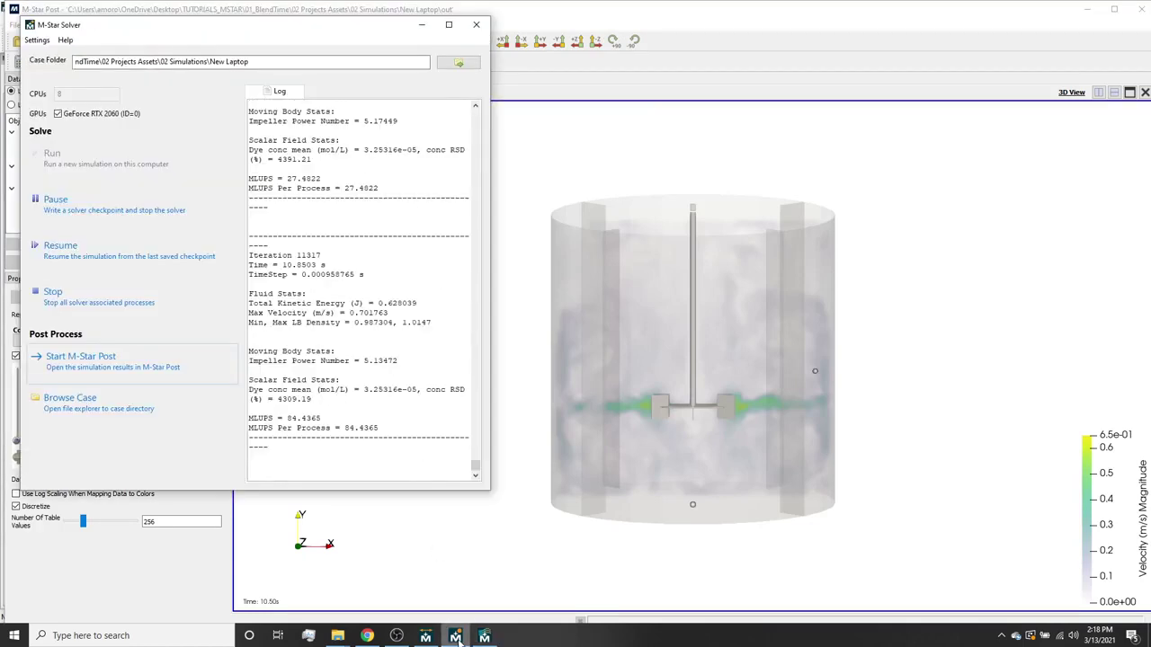
{"action": "left_click", "coordinate": [426, 516]}
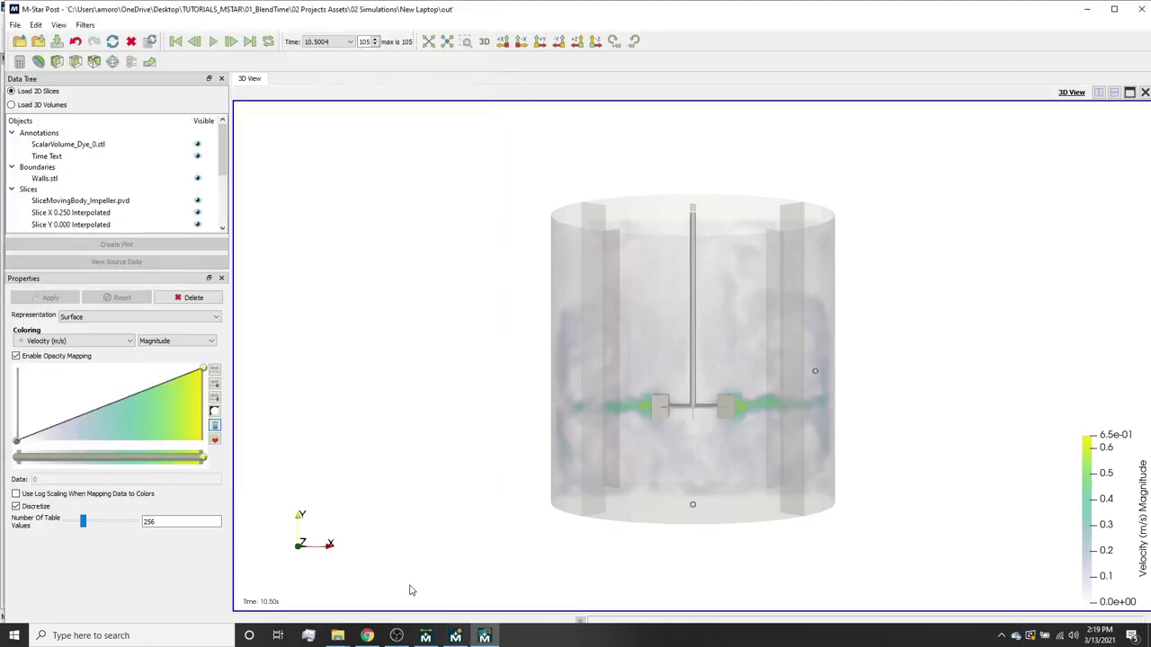
{"action": "left_click", "coordinate": [213, 44]}
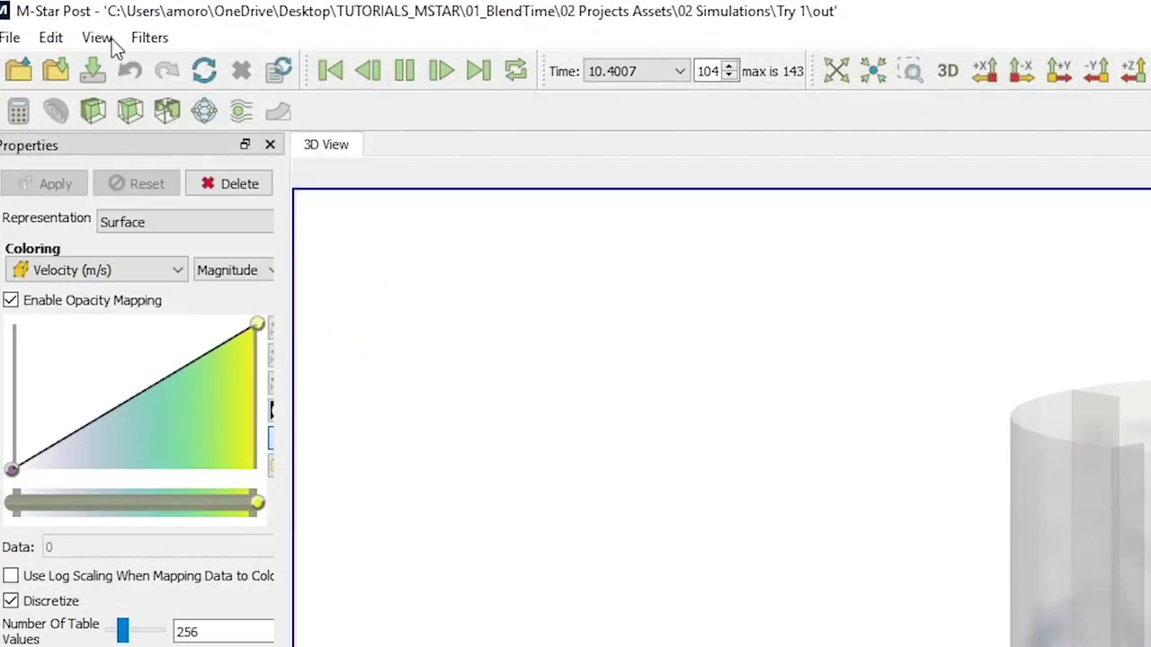
Step: Show the Data Tree panel and dock the Properties panel on the right edge
{"action": "left_click", "coordinate": [103, 38]}
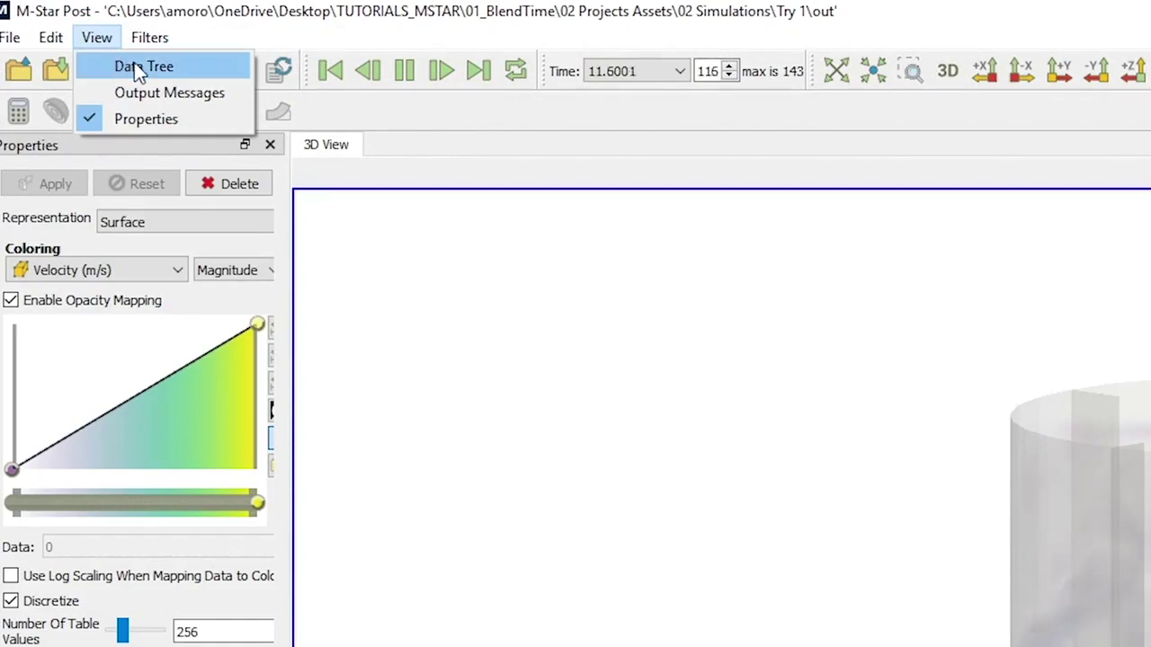
{"action": "left_click", "coordinate": [142, 67]}
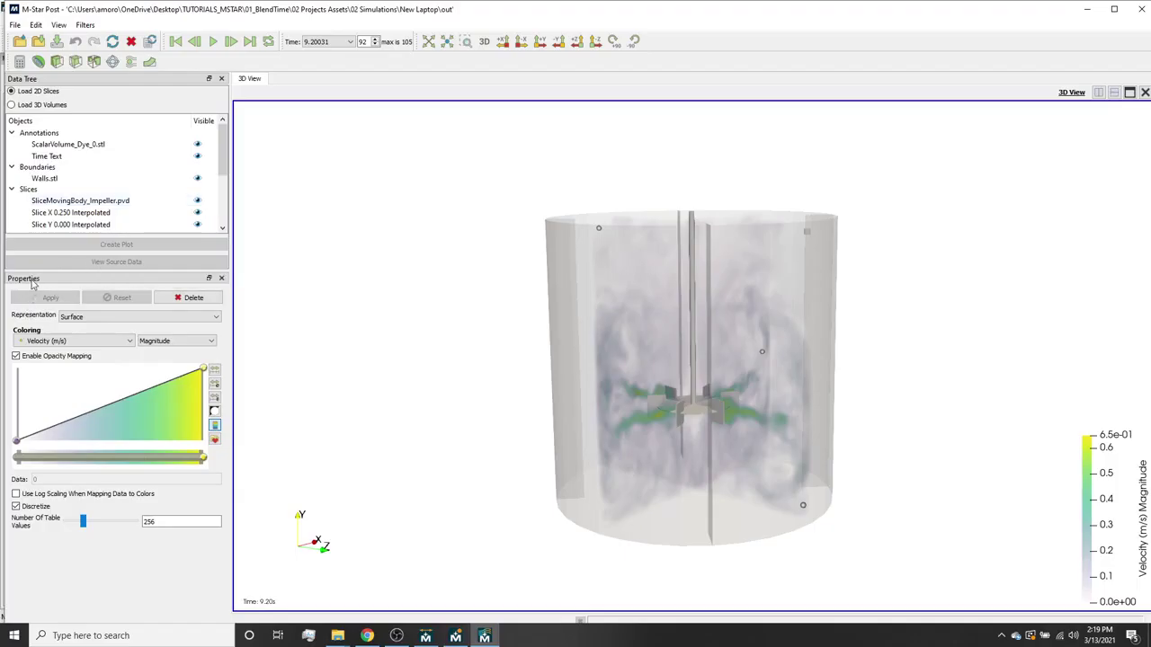
{"action": "left_click_drag", "start_coordinate": [32, 284], "coordinate": [1115, 252]}
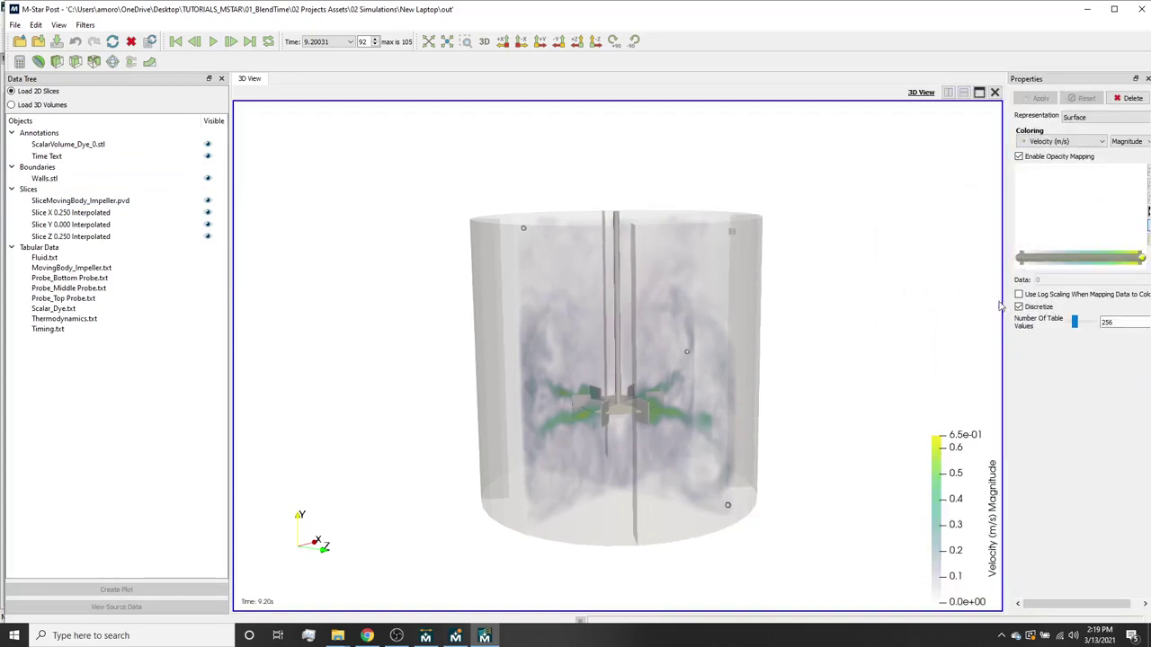
Step: Widen the Properties panel and raise the Time Text font size to 20
{"action": "left_click_drag", "start_coordinate": [1005, 302], "coordinate": [904, 323]}
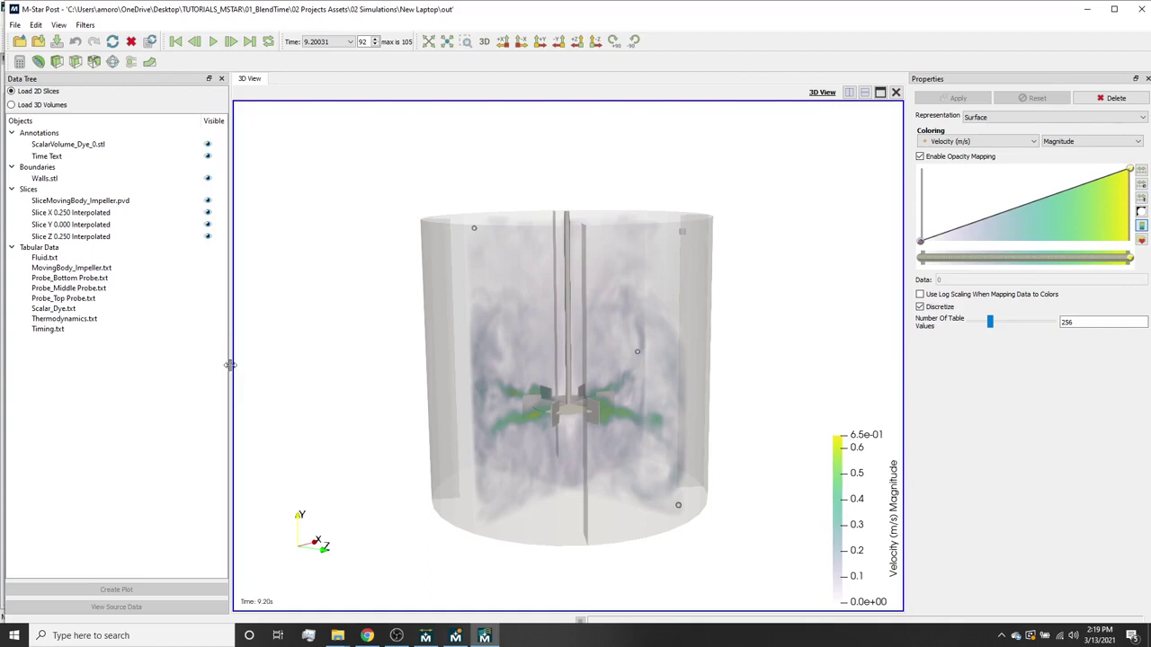
{"action": "mouse_move", "coordinate": [230, 364]}
{"action": "left_mouse_down"}
{"action": "mouse_move", "coordinate": [251, 364]}
{"action": "mouse_move", "coordinate": [231, 364]}
{"action": "left_mouse_up"}
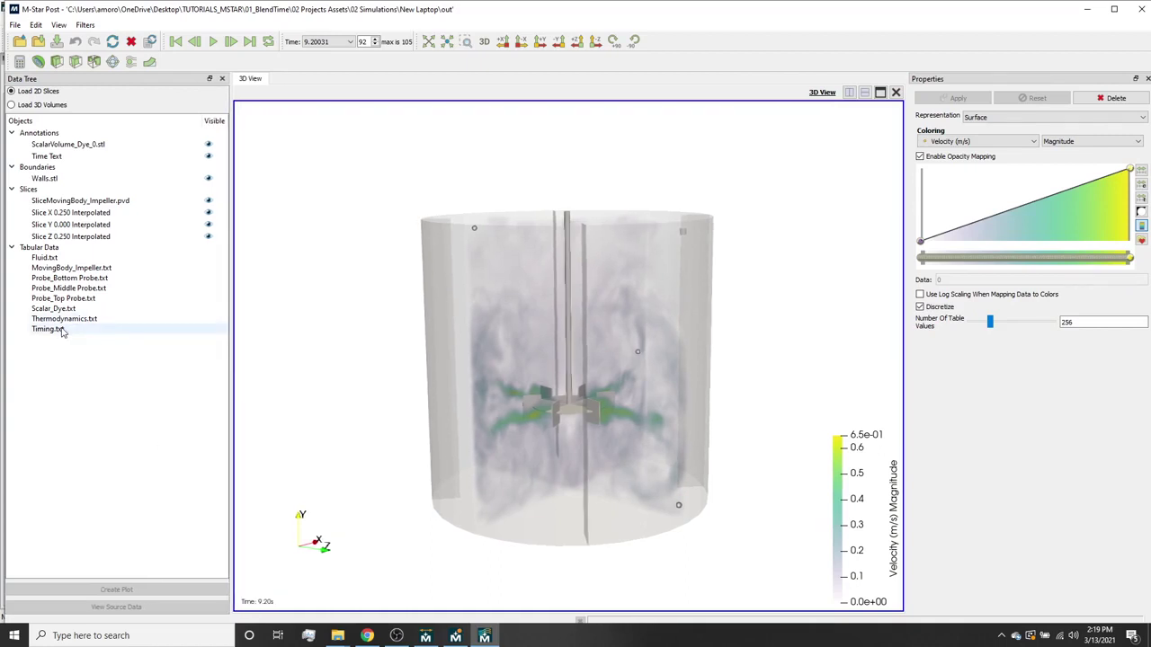
{"action": "left_click", "coordinate": [47, 155]}
{"action": "left_click", "coordinate": [1018, 127]}
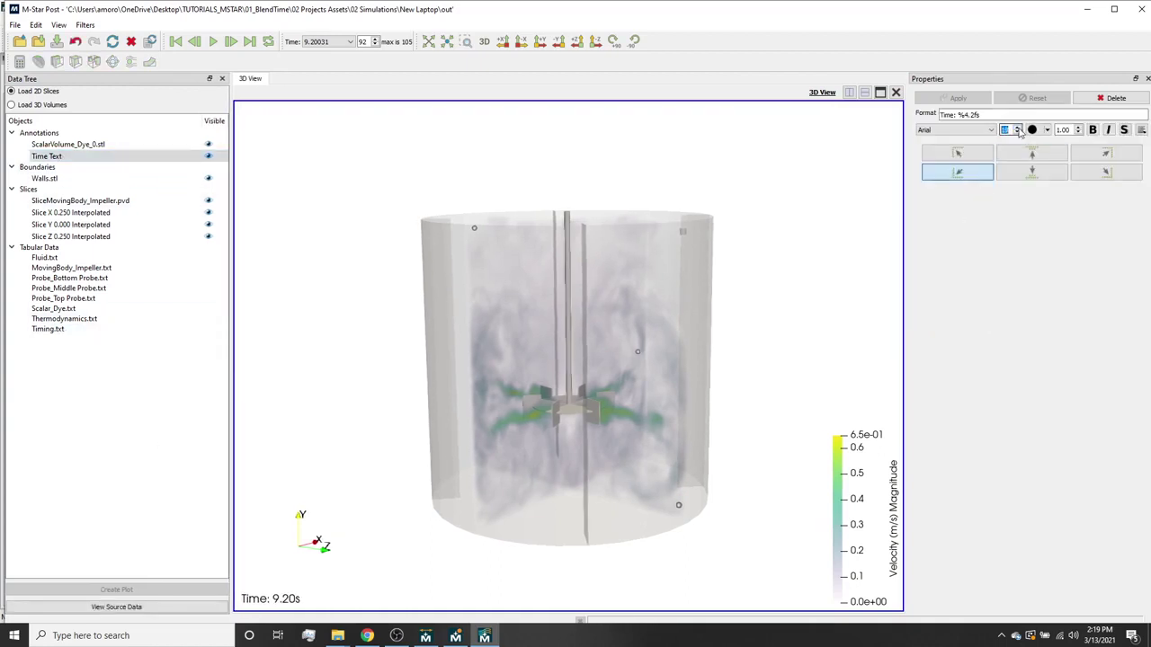
Step: Inspect the dye outline, Walls.stl opacity and Slice X 0.250 settings while the animation plays
{"action": "left_click", "coordinate": [77, 144]}
{"action": "left_click", "coordinate": [60, 178]}
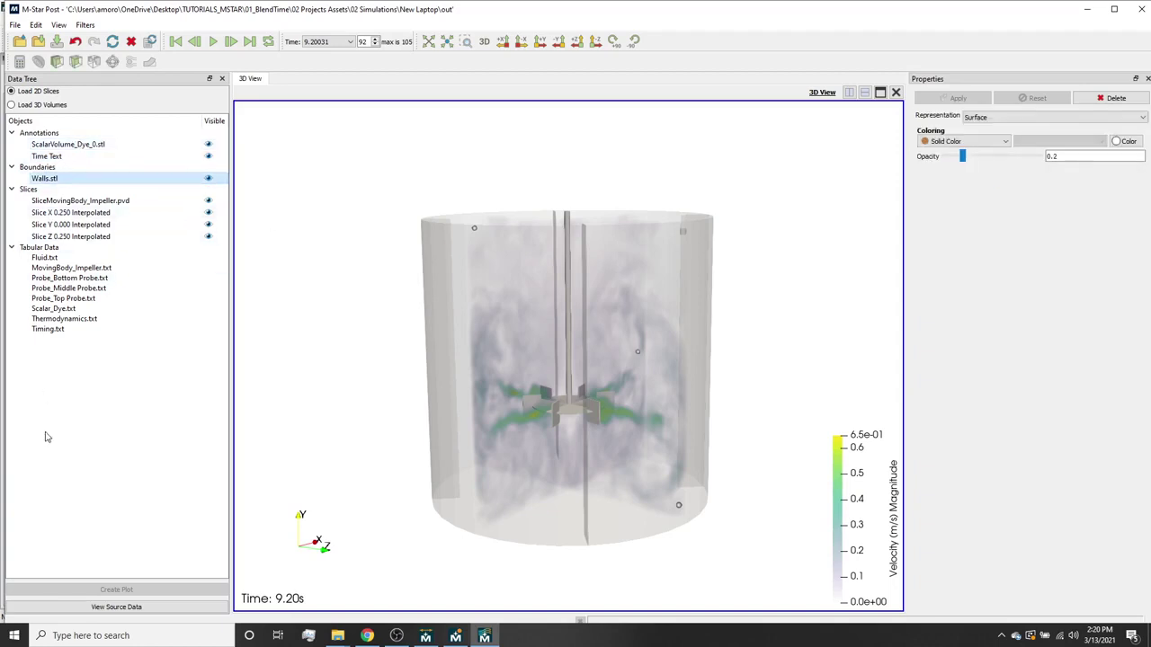
{"action": "left_click", "coordinate": [214, 42]}
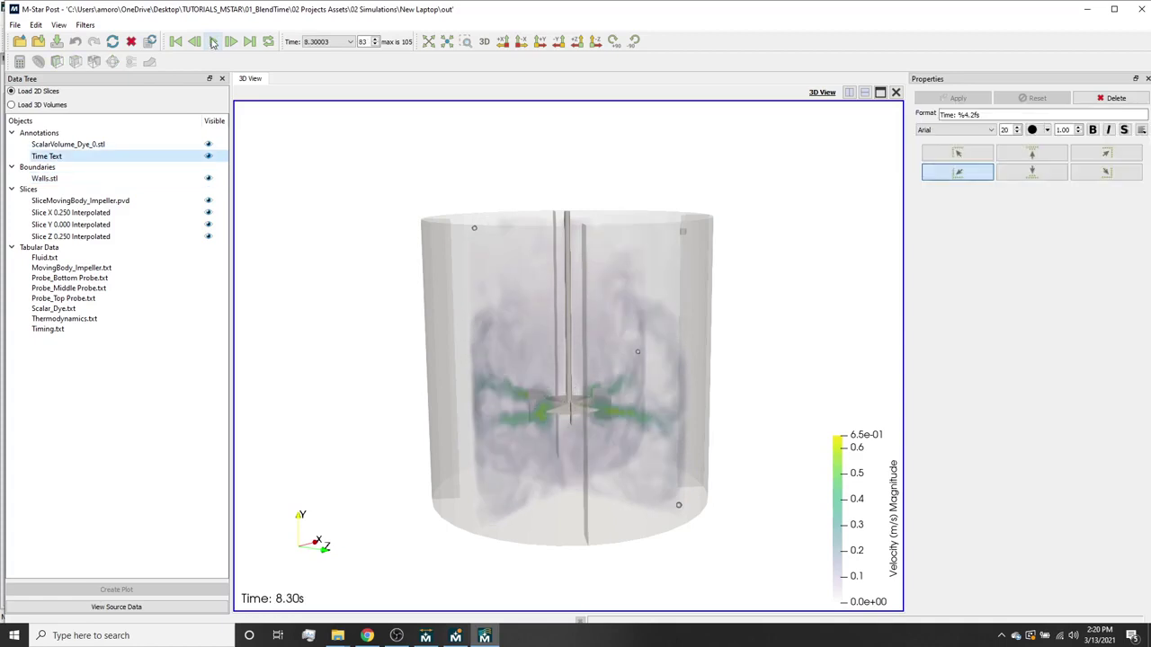
{"action": "left_click", "coordinate": [98, 200]}
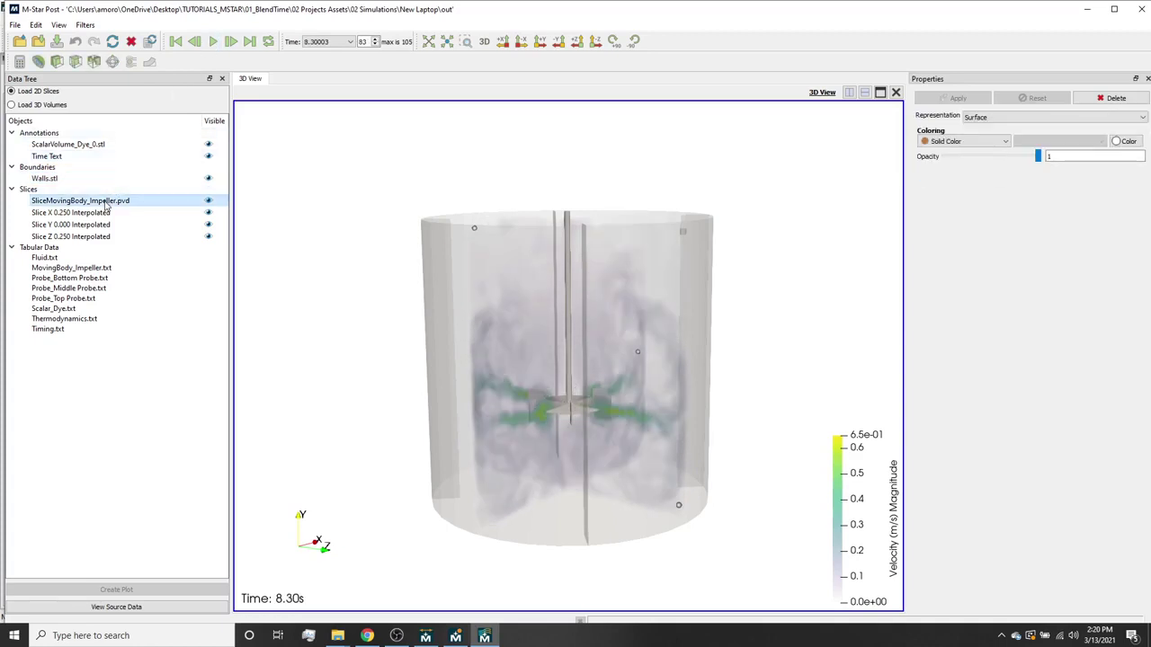
{"action": "left_click", "coordinate": [100, 213]}
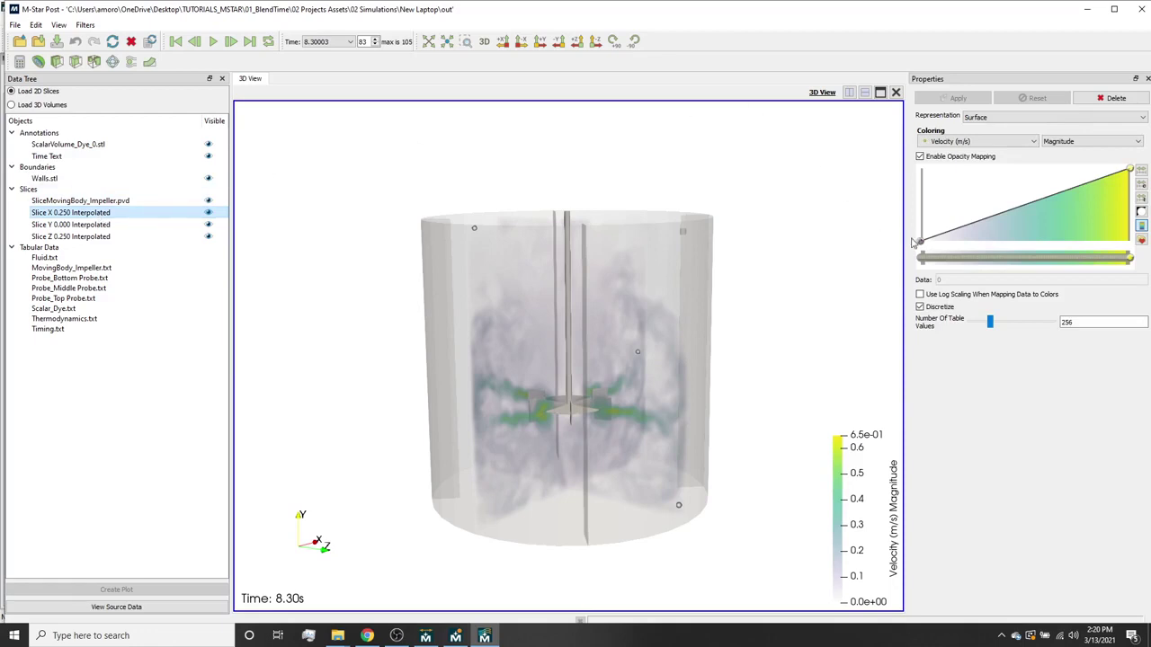
Step: Make the velocity slices fully opaque, hide Slice Y 0.000 Interpolated, and play to 17 s
{"action": "left_click_drag", "start_coordinate": [920, 245], "coordinate": [921, 170]}
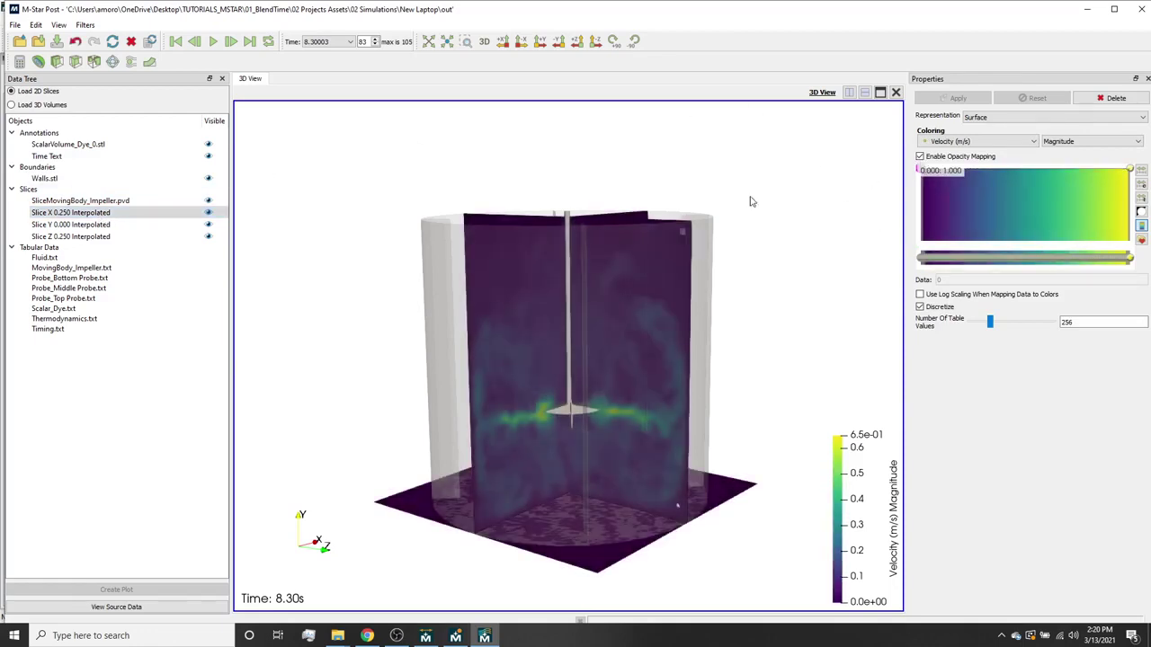
{"action": "left_click", "coordinate": [208, 225]}
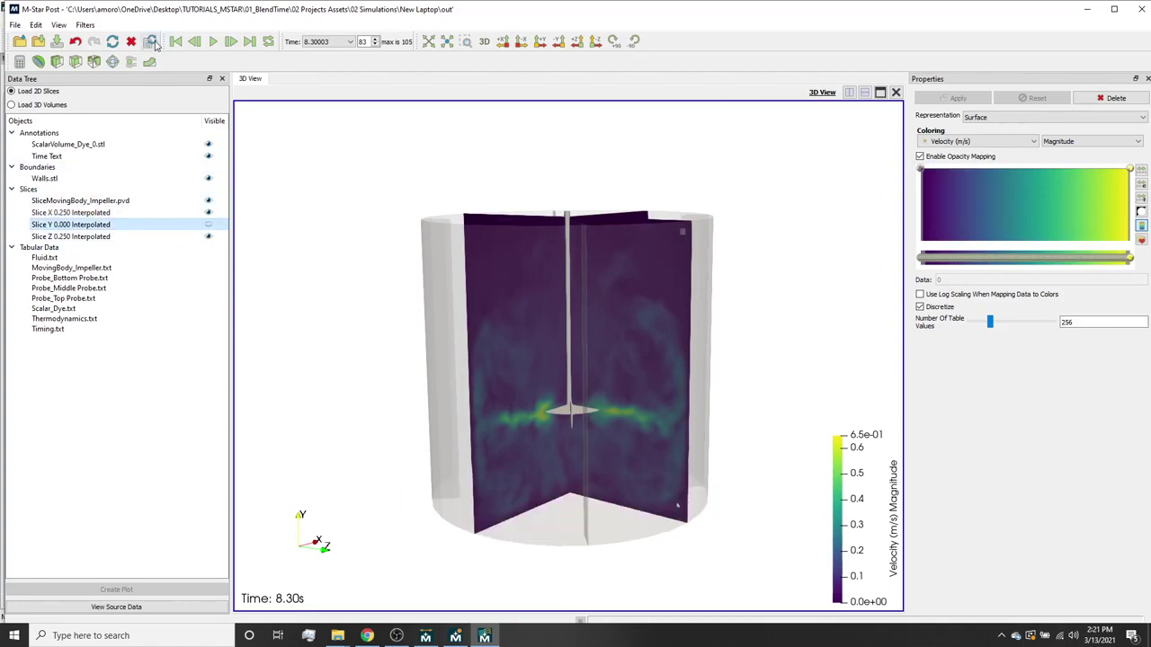
{"action": "left_click", "coordinate": [213, 44]}
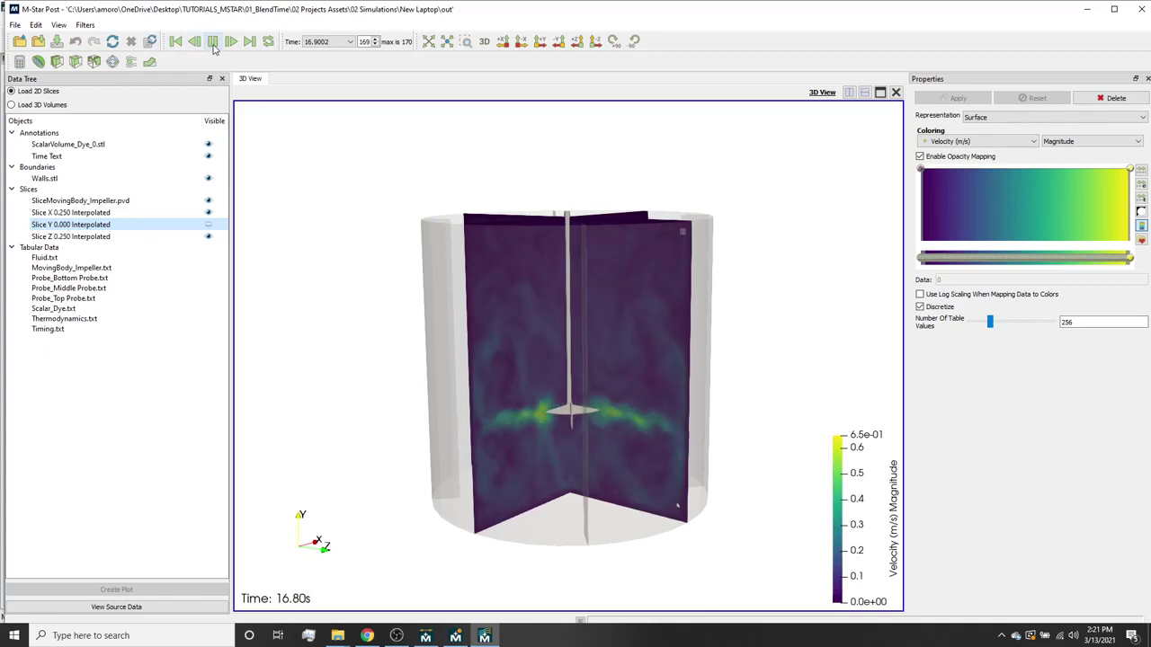
Step: Load 3D volumes instead of slices, tilt the tank to view from above, and play
{"action": "left_click", "coordinate": [11, 106]}
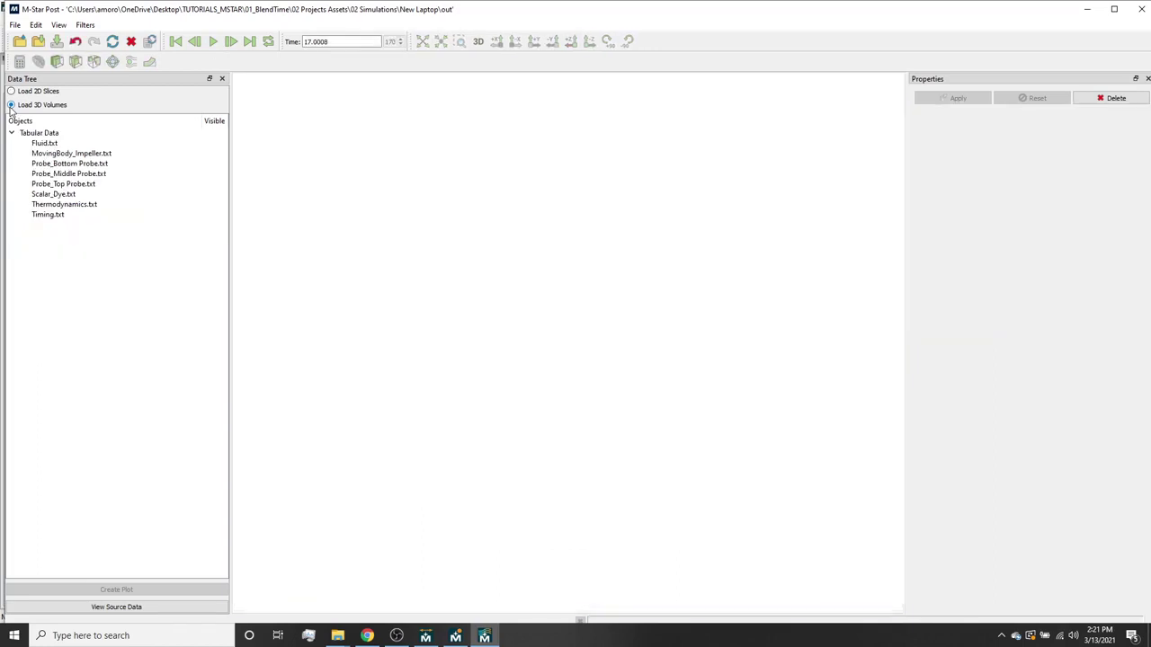
{"action": "left_click_drag", "start_coordinate": [357, 265], "coordinate": [527, 368]}
{"action": "left_click", "coordinate": [207, 37]}
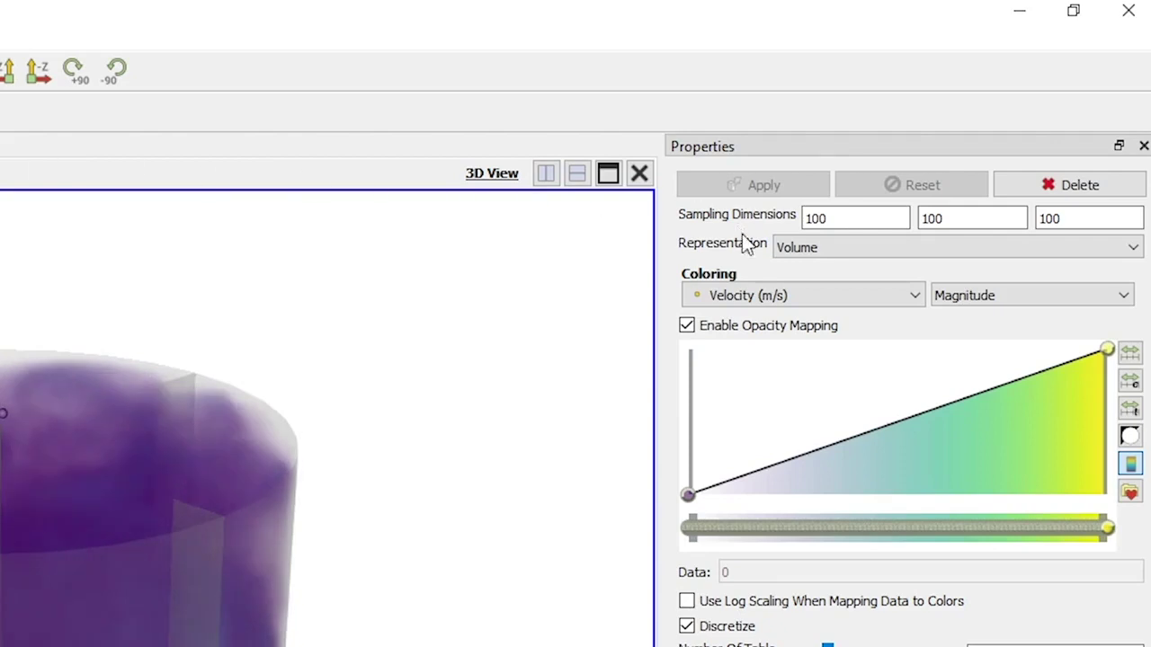
{"action": "left_click", "coordinate": [775, 296]}
Step: Colour the volume by Scalar Dye Concentration with the Blue - Green - Orange preset
{"action": "left_click", "coordinate": [797, 338]}
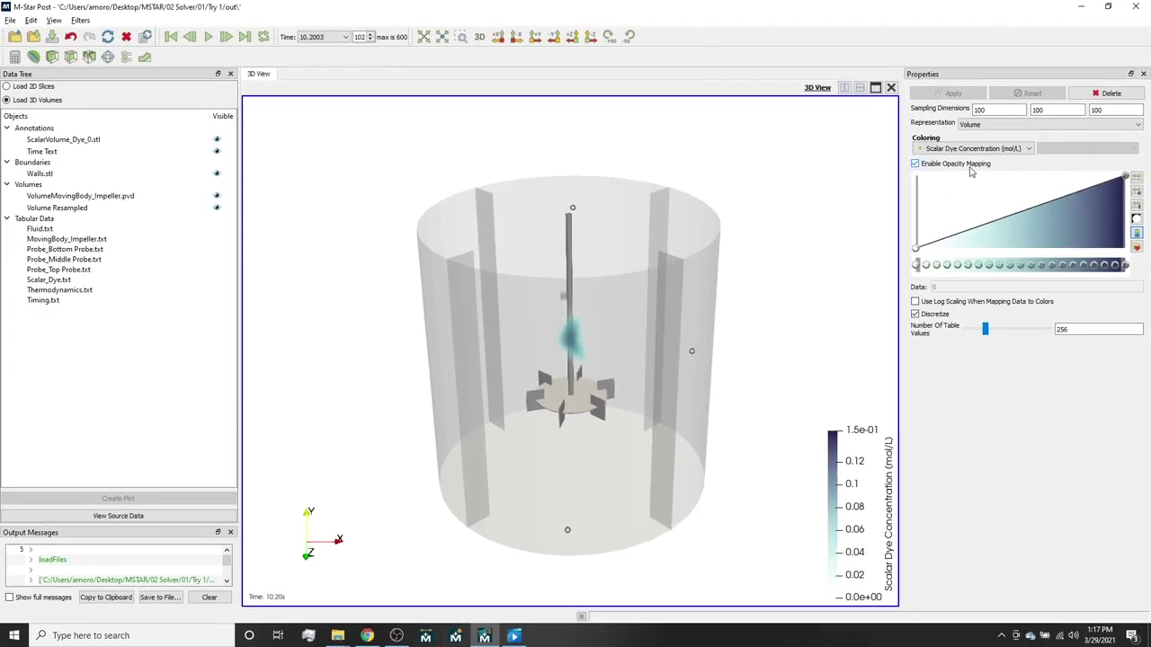
{"action": "left_click", "coordinate": [1135, 248]}
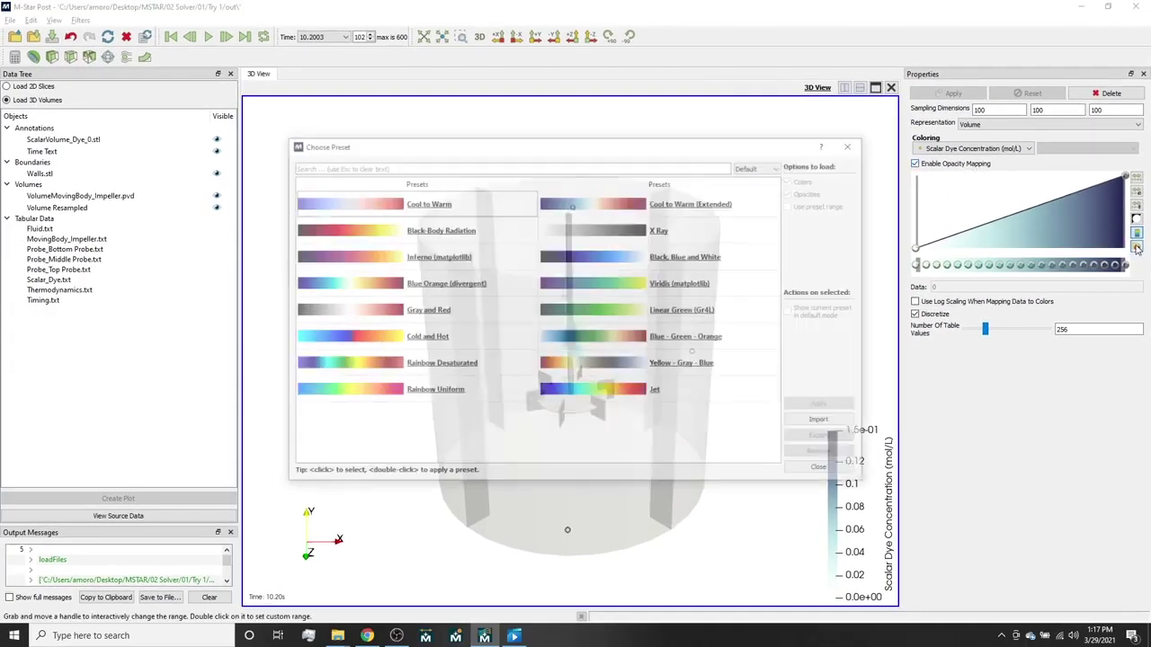
{"action": "left_click", "coordinate": [710, 339]}
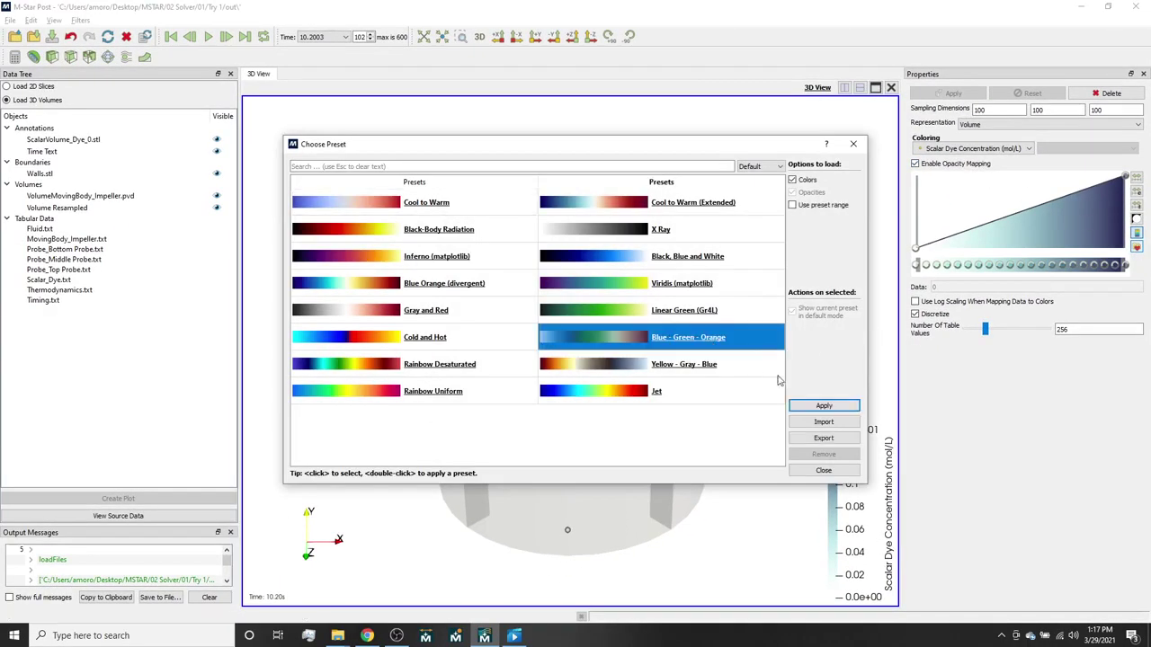
{"action": "left_click", "coordinate": [824, 405]}
{"action": "left_click", "coordinate": [822, 470]}
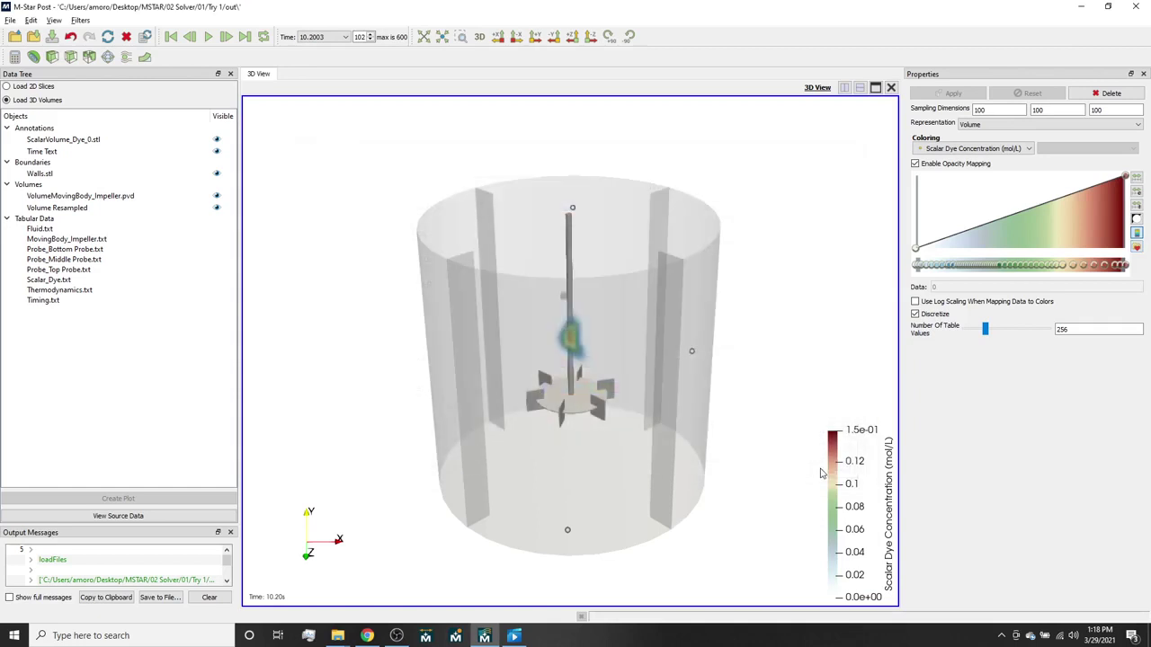
Step: Rescale the dye concentration colour range to a maximum of 0.001 mol/L
{"action": "left_click", "coordinate": [1136, 190]}
{"action": "double_click", "coordinate": [629, 294]}
{"action": "type", "text": ".0"}
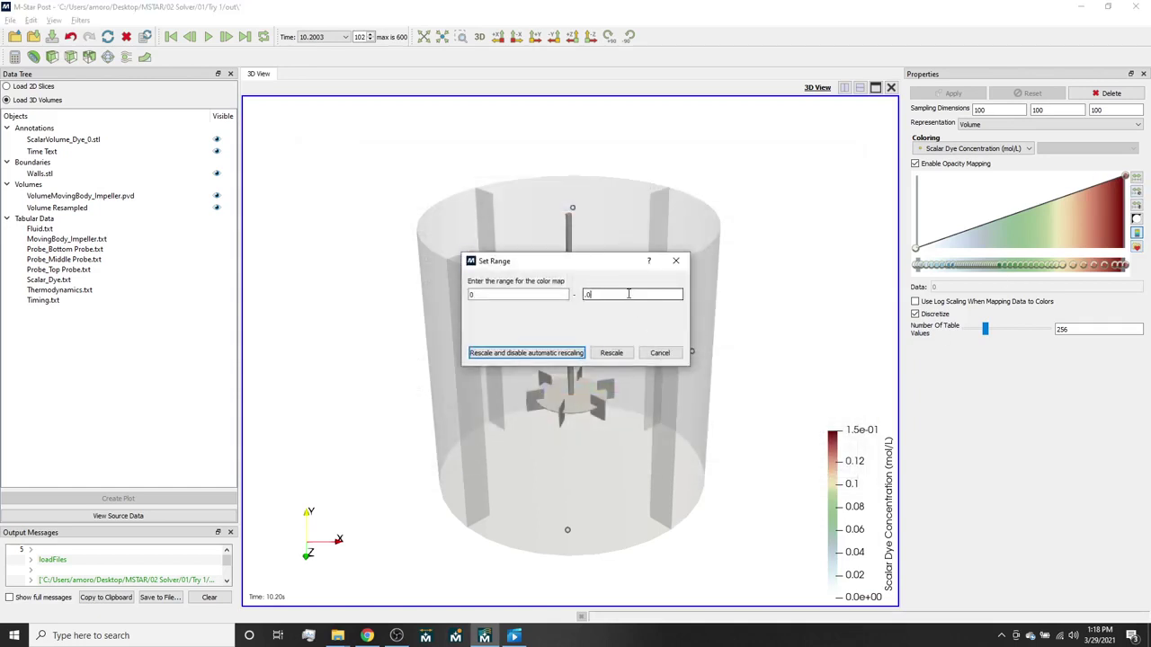
{"action": "type", "text": "01"}
{"action": "left_click", "coordinate": [611, 353]}
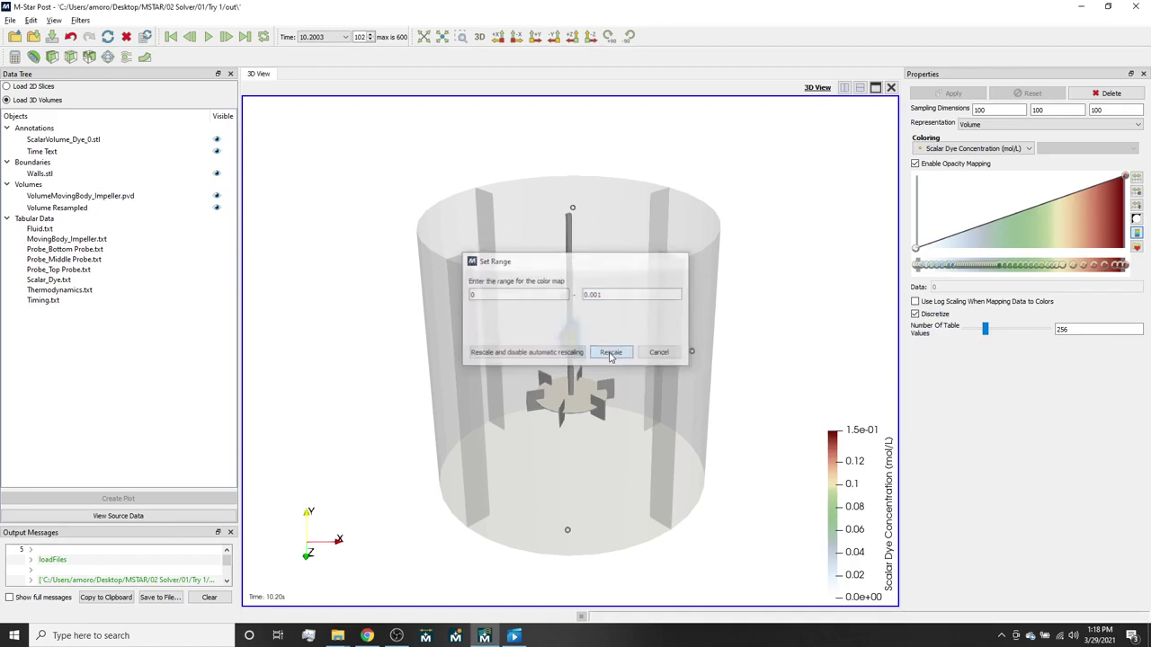
Step: Jump back to an early time step in the Time list
{"action": "left_click", "coordinate": [334, 37]}
{"action": "scroll", "coordinate": [337, 51], "scroll_direction": "up", "scroll_amount": 13}
{"action": "left_click", "coordinate": [336, 49]}
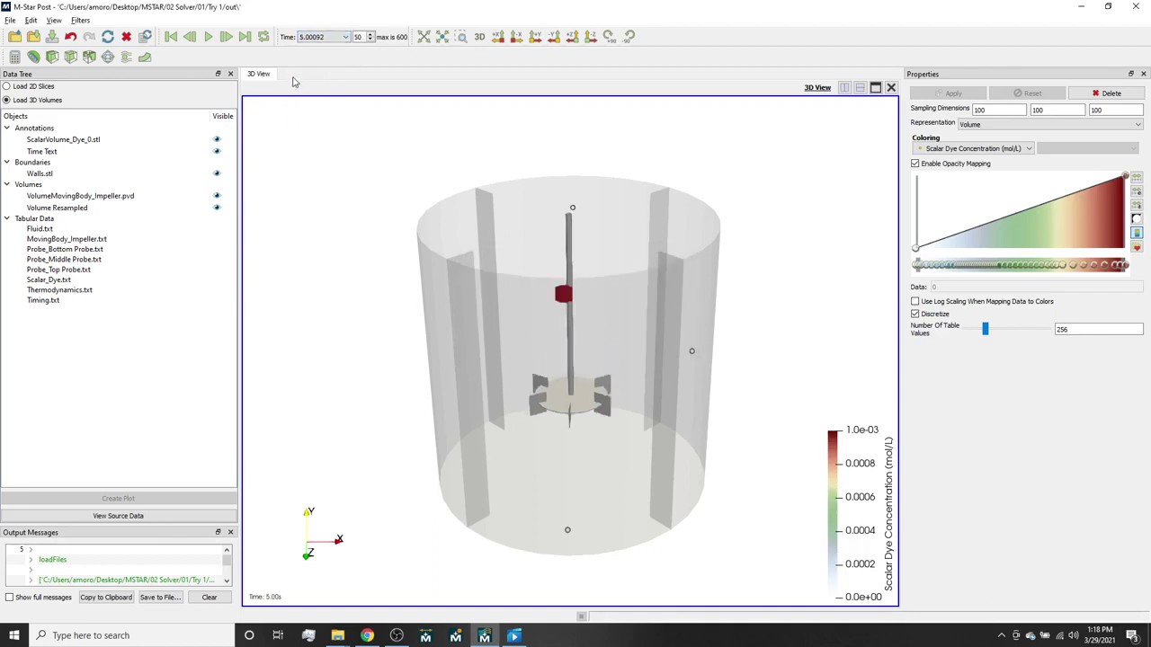
Step: Play the dye blending animation and pause it at about 25 s
{"action": "left_click", "coordinate": [208, 37]}
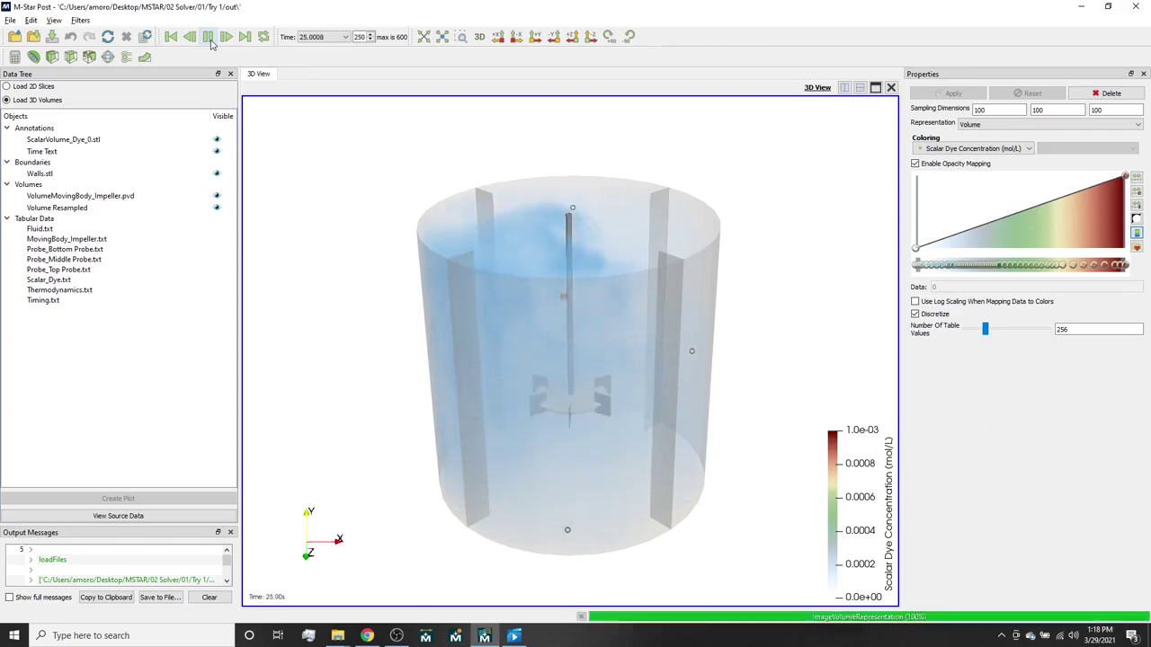
{"action": "left_click", "coordinate": [210, 40]}
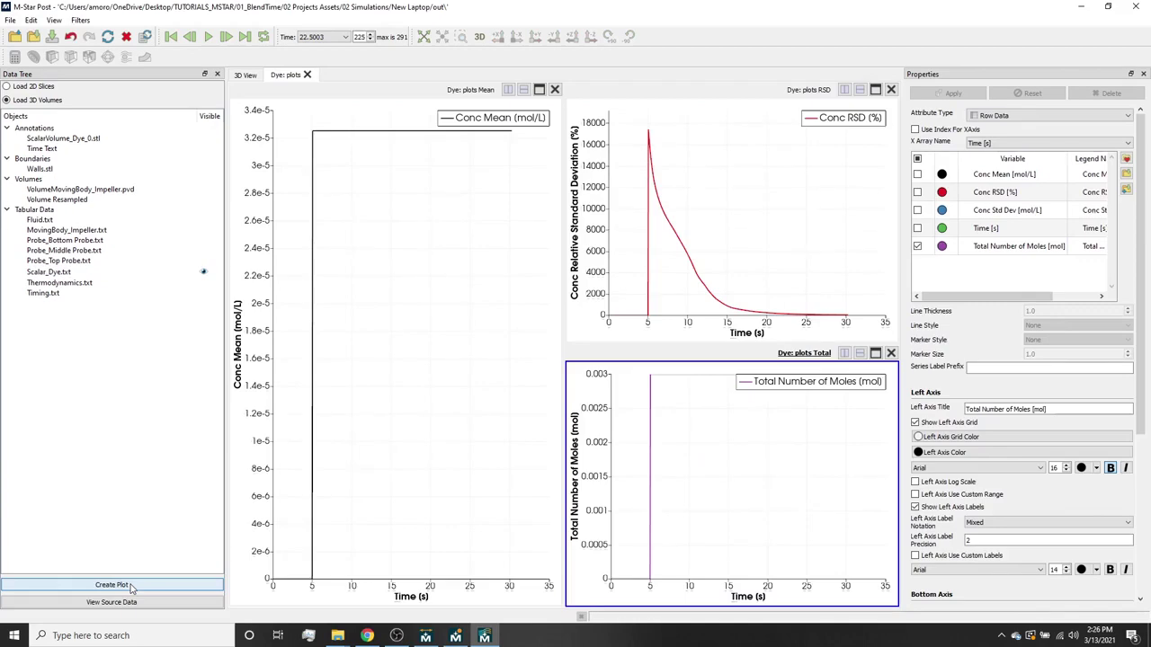
Step: Put the RSD plot's left axis on a log scale with minimum 1
{"action": "left_click", "coordinate": [715, 223]}
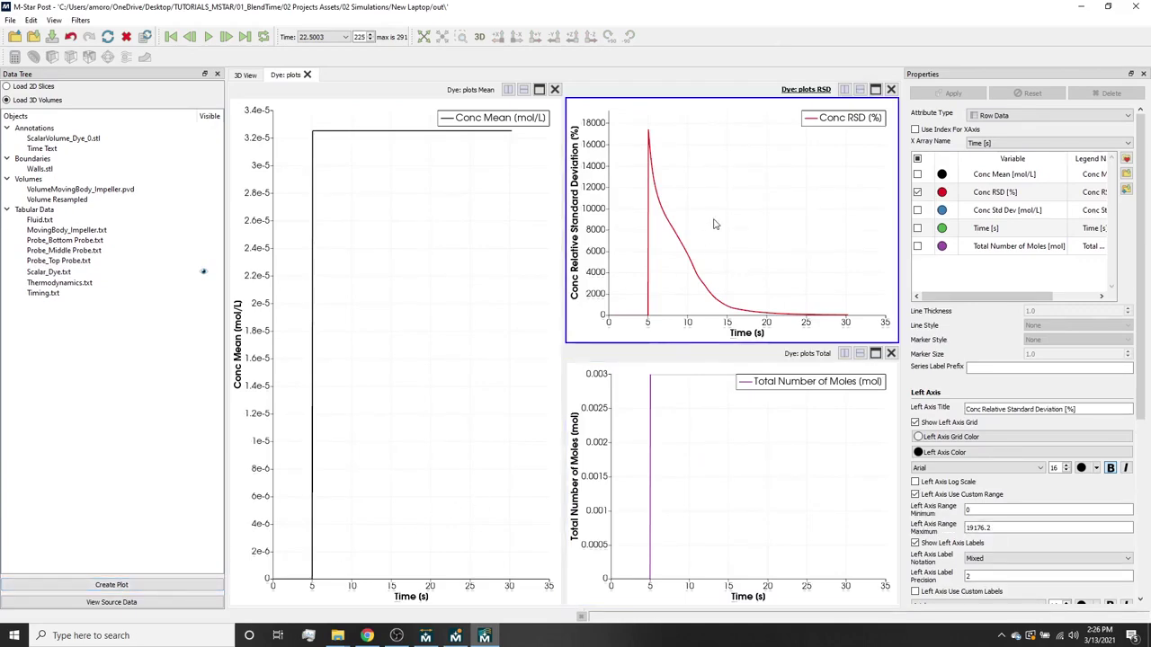
{"action": "double_click", "coordinate": [975, 509]}
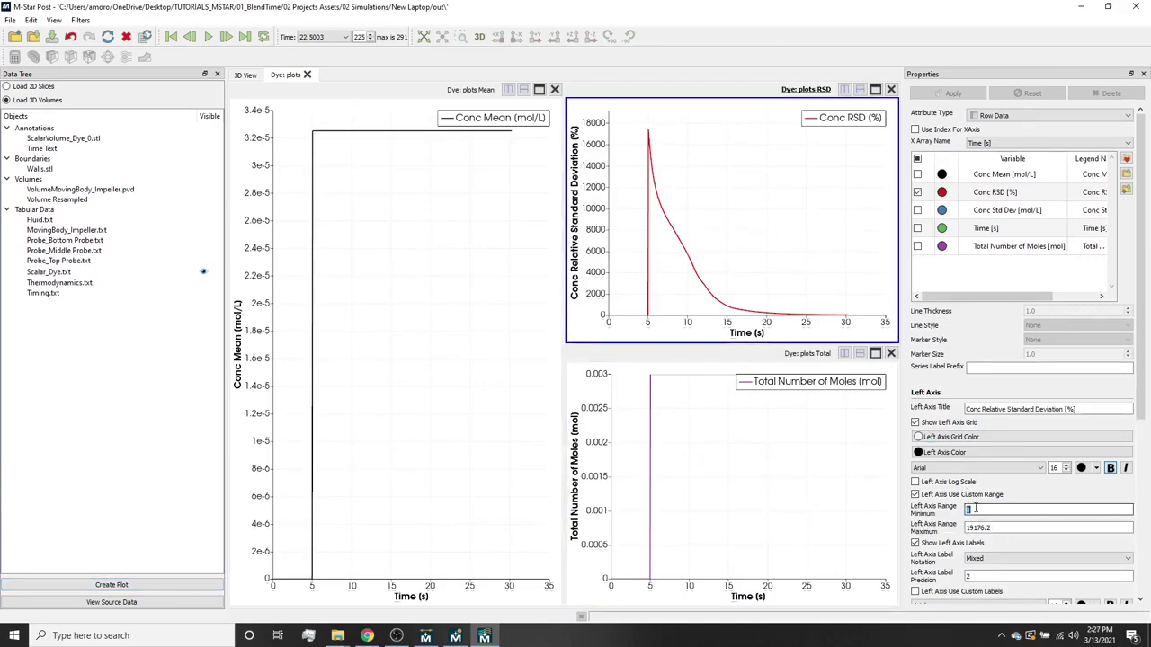
{"action": "type", "text": "1"}
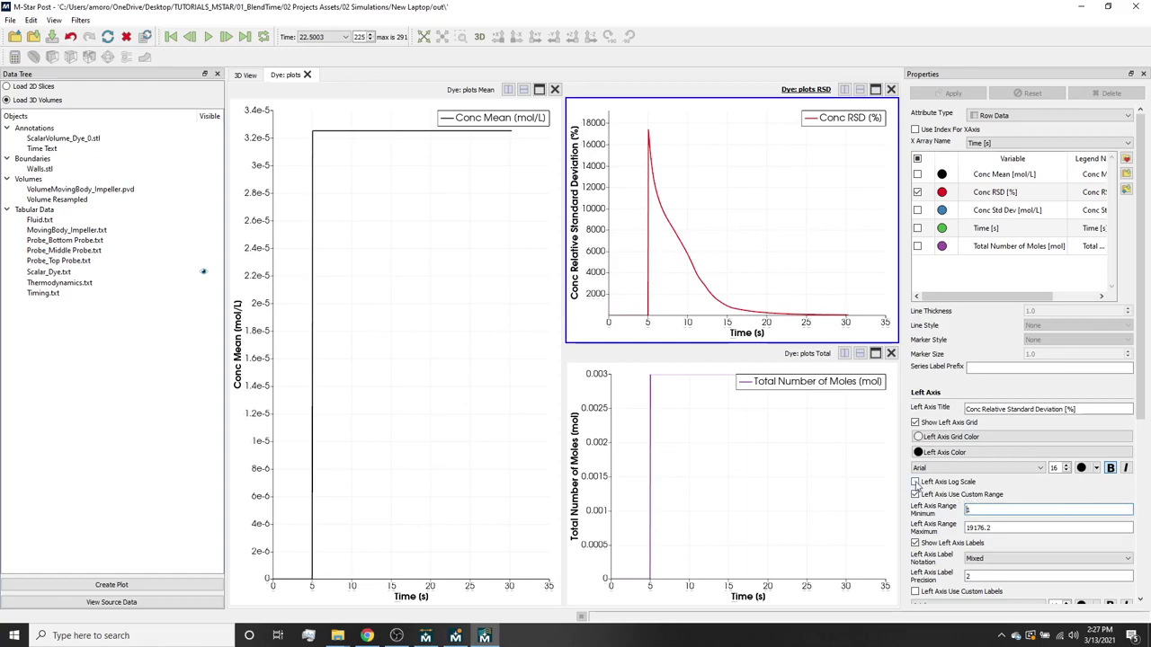
{"action": "left_click", "coordinate": [915, 483]}
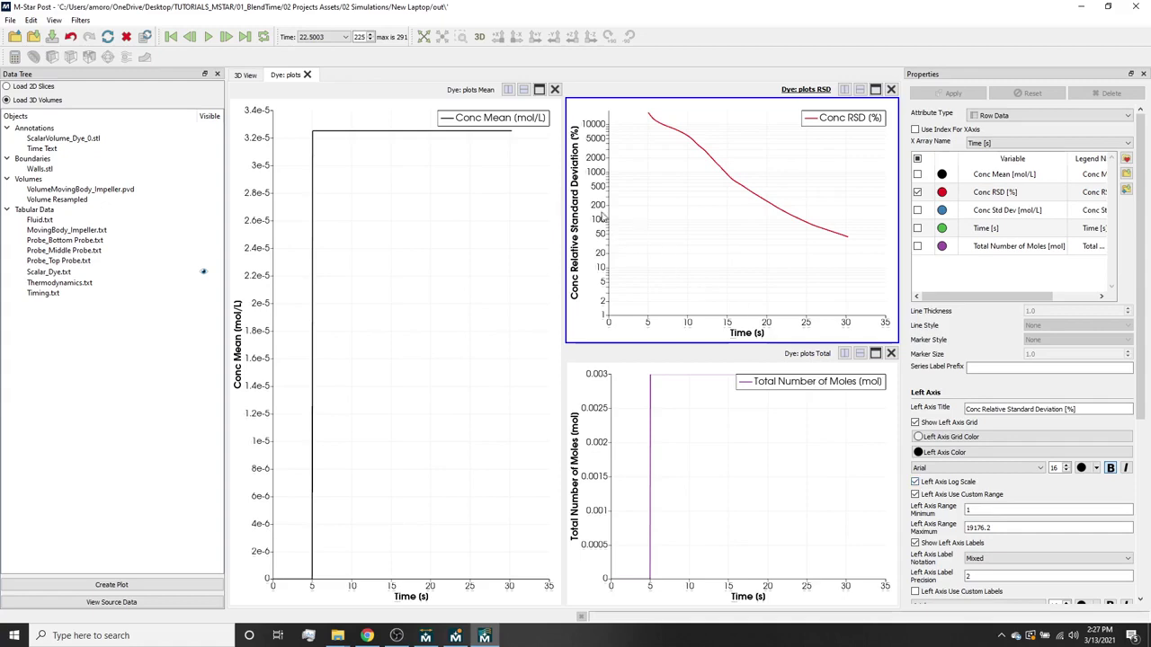
Step: Reload the results to include time steps up to 60 s and select Probe_Top Probe.txt
{"action": "left_click", "coordinate": [145, 37]}
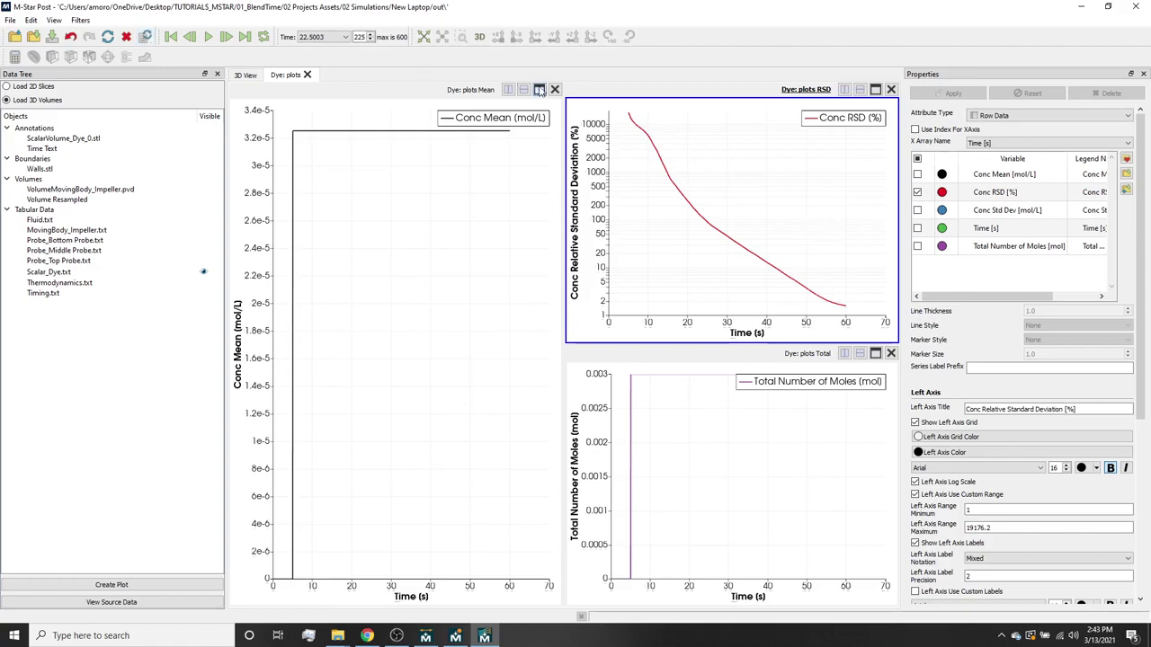
{"action": "mouse_move", "coordinate": [654, 146]}
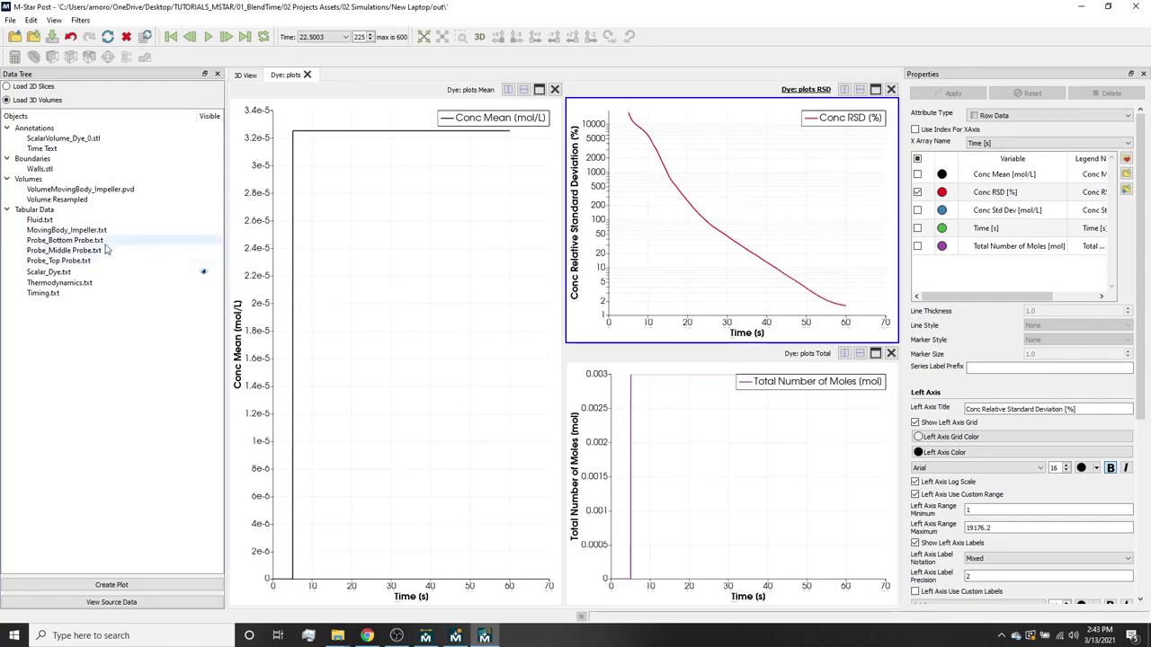
{"action": "left_click", "coordinate": [78, 261]}
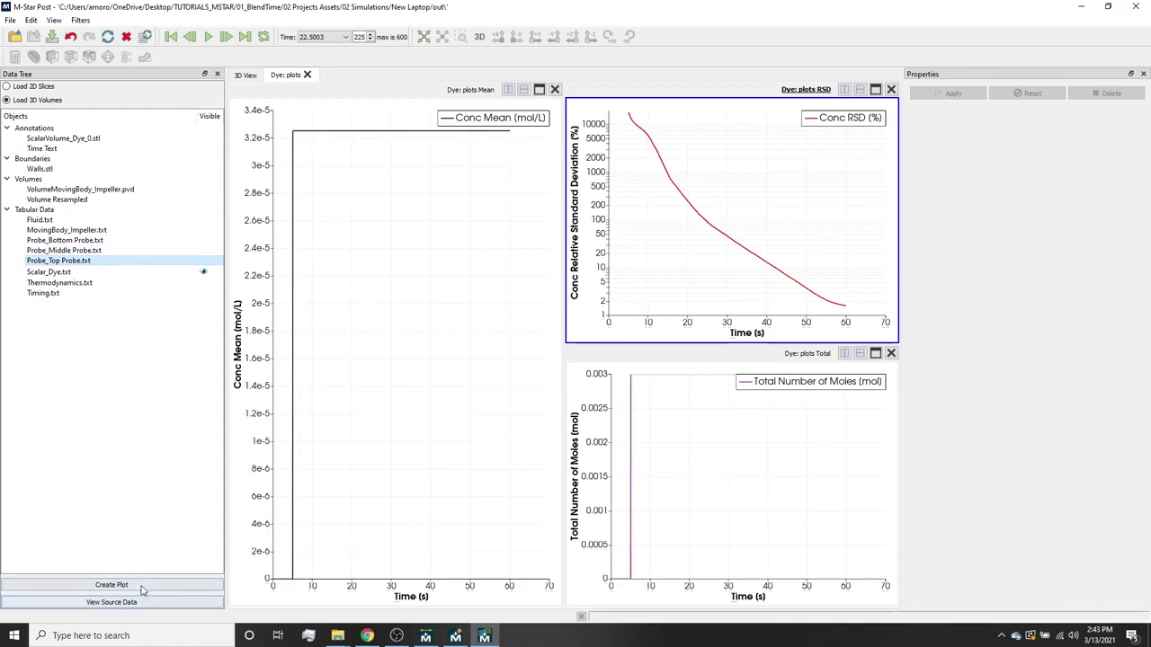
Step: Plot only Dye for the top probe, with left axis titled 'Dye mol/L'
{"action": "left_click", "coordinate": [111, 584]}
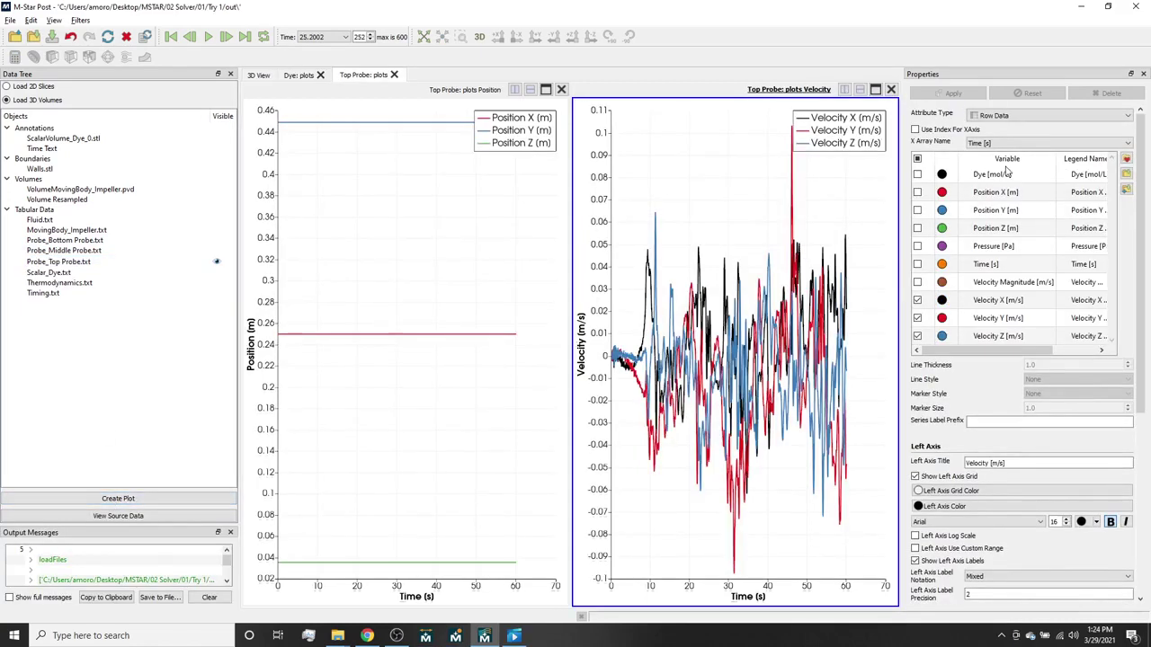
{"action": "left_click", "coordinate": [917, 158]}
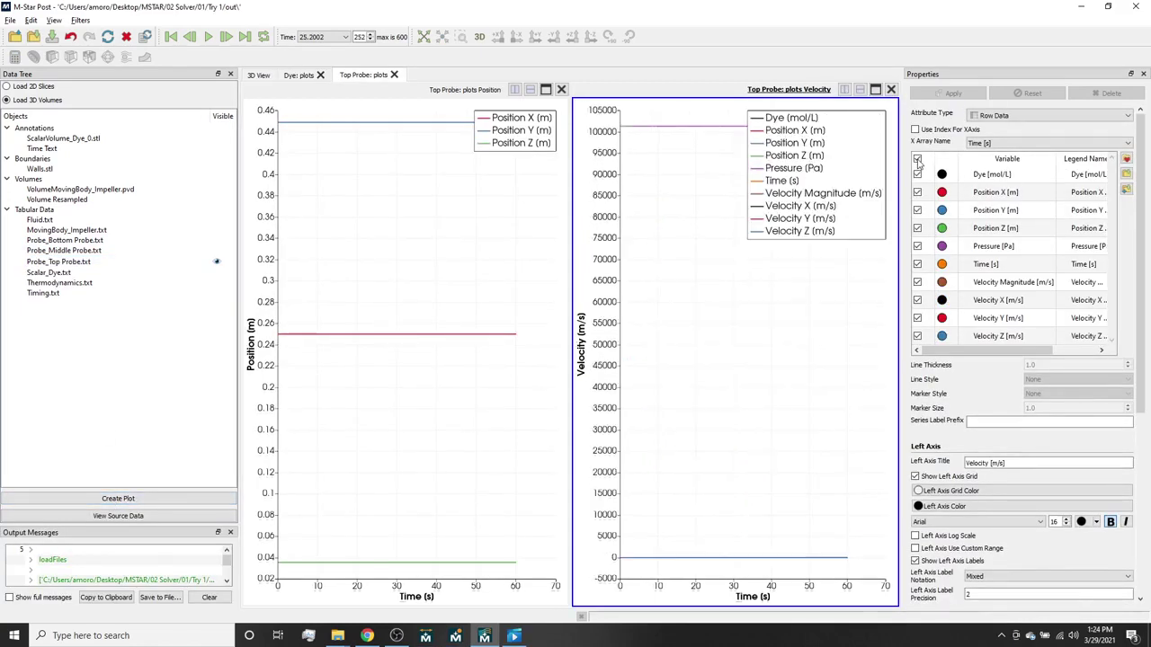
{"action": "left_click", "coordinate": [917, 159]}
{"action": "left_click", "coordinate": [917, 174]}
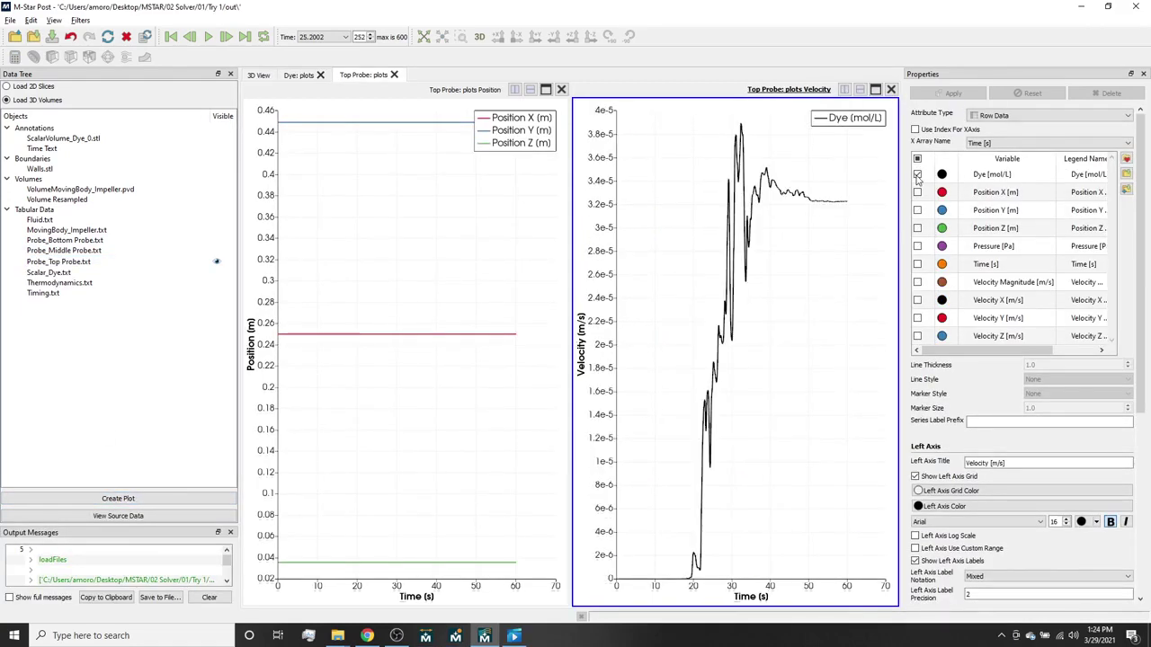
{"action": "mouse_move", "coordinate": [845, 207]}
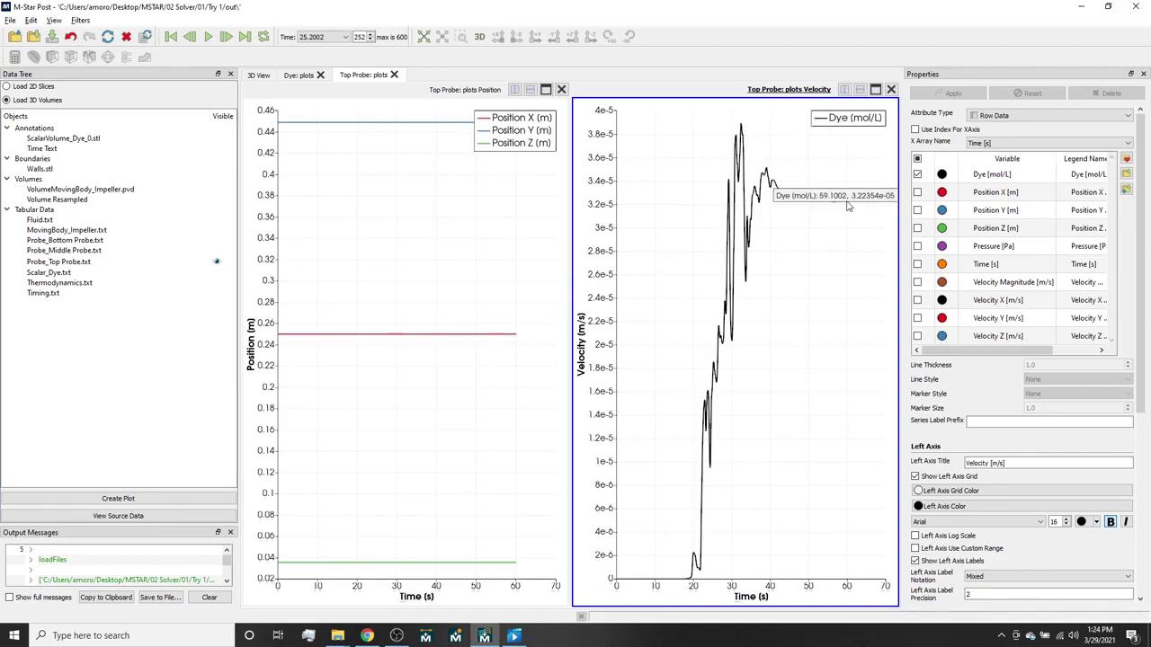
{"action": "left_click", "coordinate": [1014, 462]}
{"action": "triple_click", "coordinate": [1014, 462]}
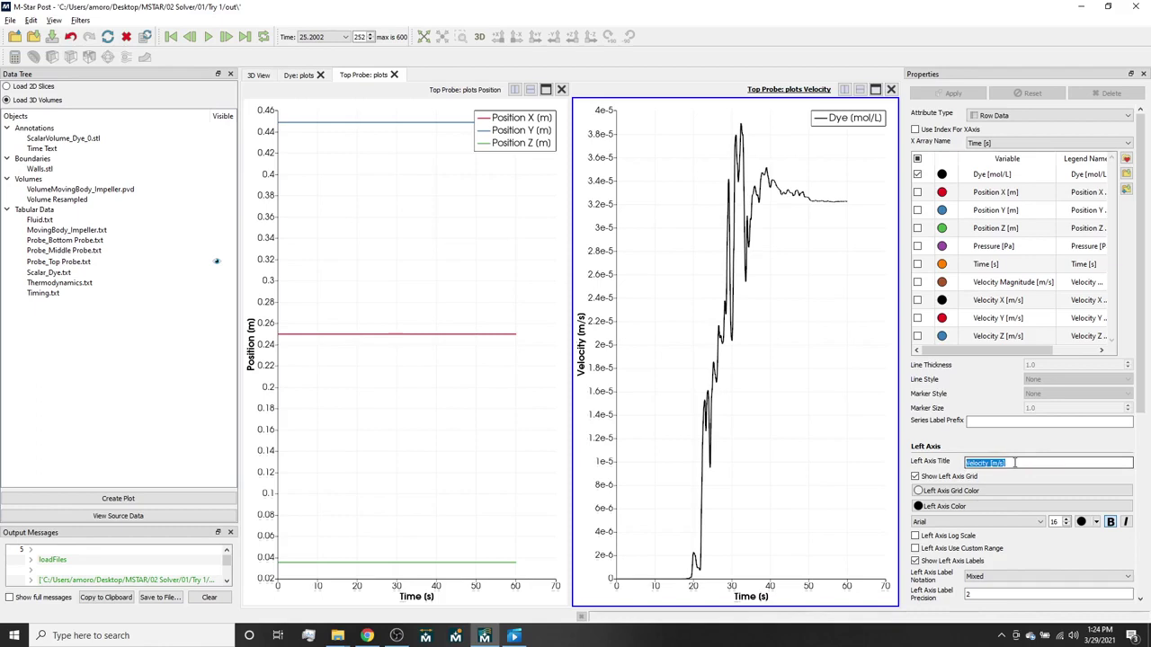
{"action": "type", "text": "Dye mol/L"}
{"action": "key", "text": "Return"}
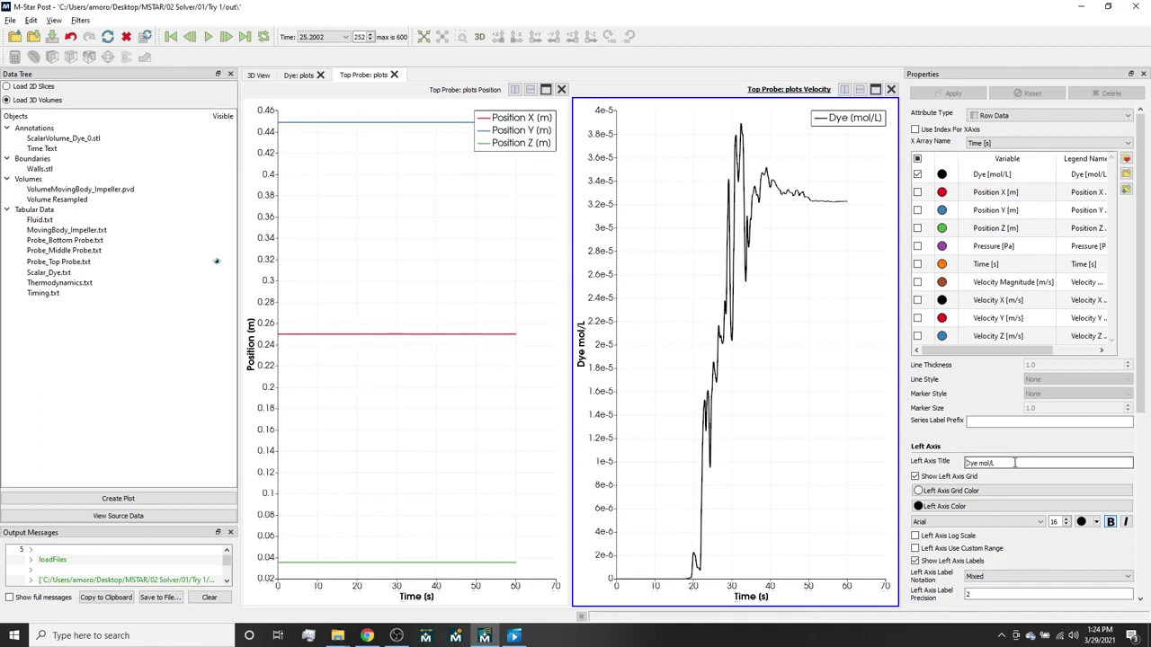
Step: Plot only Dye for the middle probe, with left axis titled 'Dye mol/L'
{"action": "left_click", "coordinate": [63, 251]}
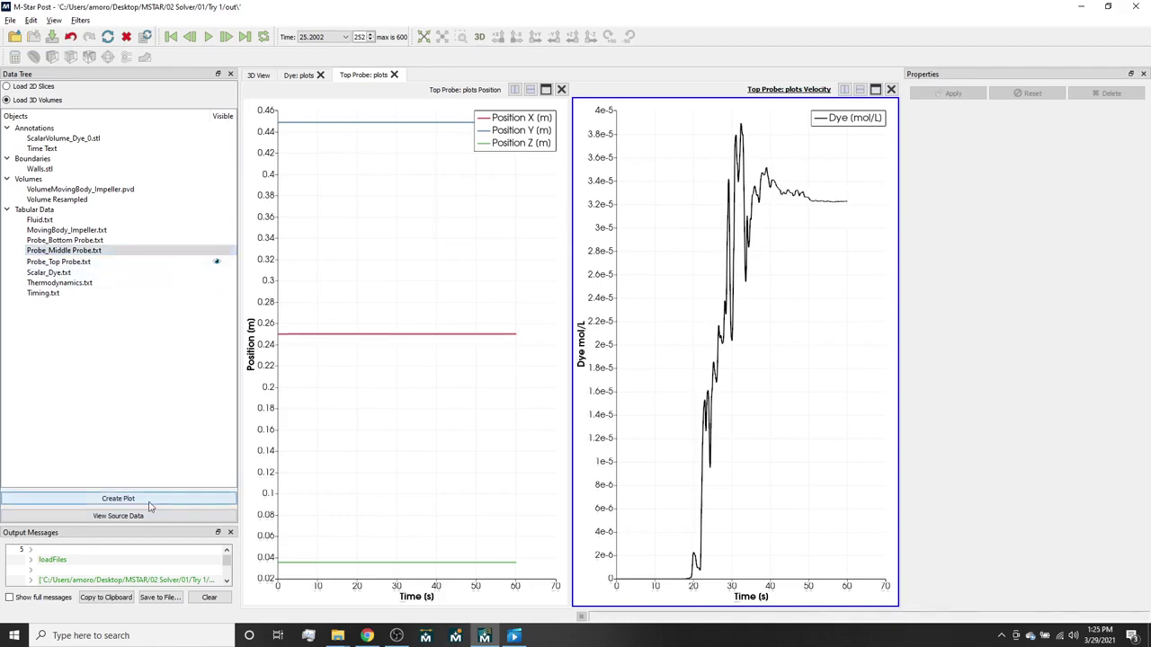
{"action": "left_click", "coordinate": [118, 498]}
{"action": "left_click", "coordinate": [917, 158]}
{"action": "left_click", "coordinate": [917, 158]}
{"action": "left_click", "coordinate": [917, 174]}
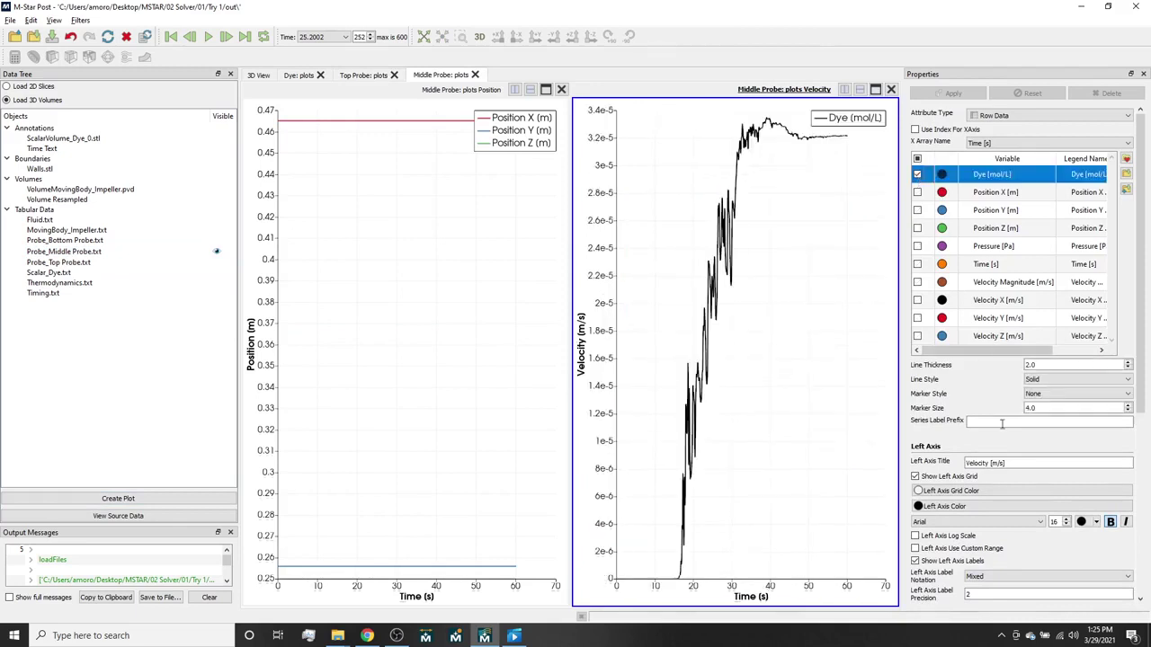
{"action": "left_click", "coordinate": [1014, 462]}
{"action": "triple_click", "coordinate": [1008, 463]}
{"action": "type", "text": "Dye mol/L"}
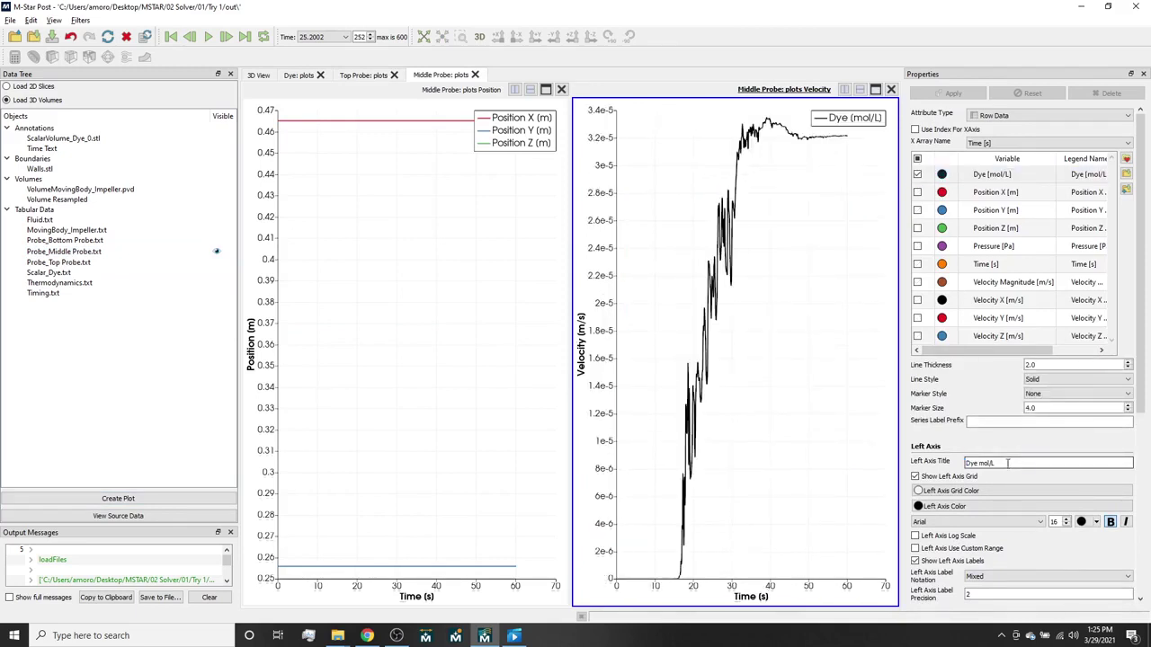
{"action": "key", "text": "Return"}
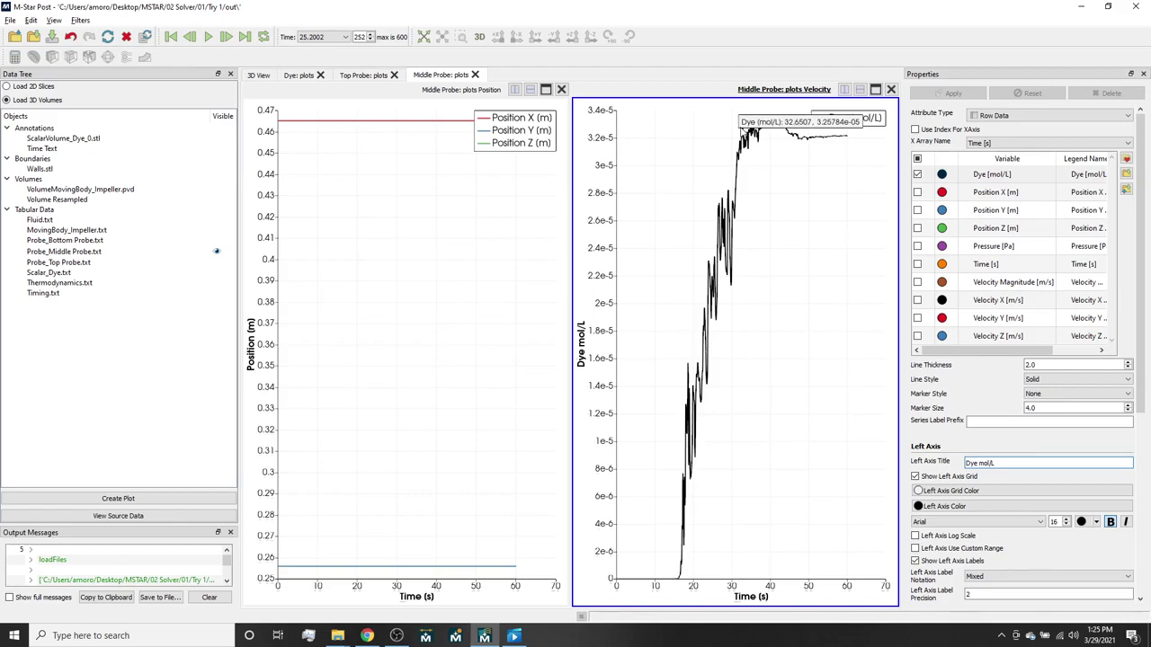
Step: Create a bottom probe plot showing only the Dye series
{"action": "mouse_move", "coordinate": [845, 139]}
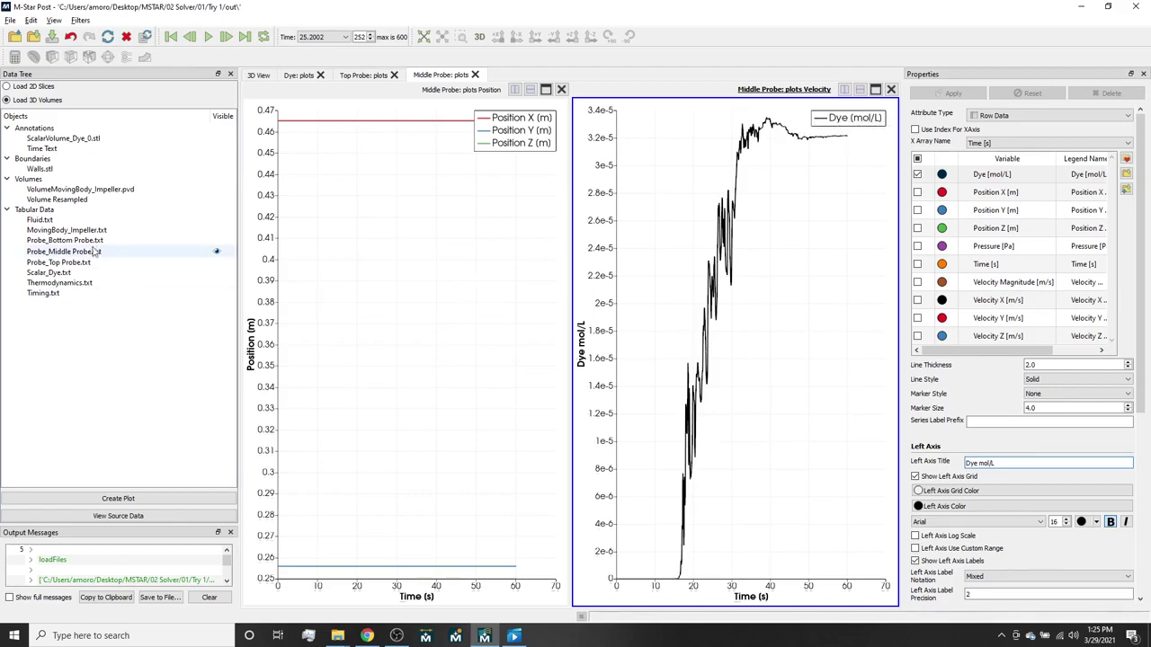
{"action": "left_click", "coordinate": [65, 240]}
{"action": "left_click", "coordinate": [117, 498]}
{"action": "left_click", "coordinate": [917, 159]}
{"action": "left_click", "coordinate": [917, 159]}
{"action": "left_click", "coordinate": [917, 174]}
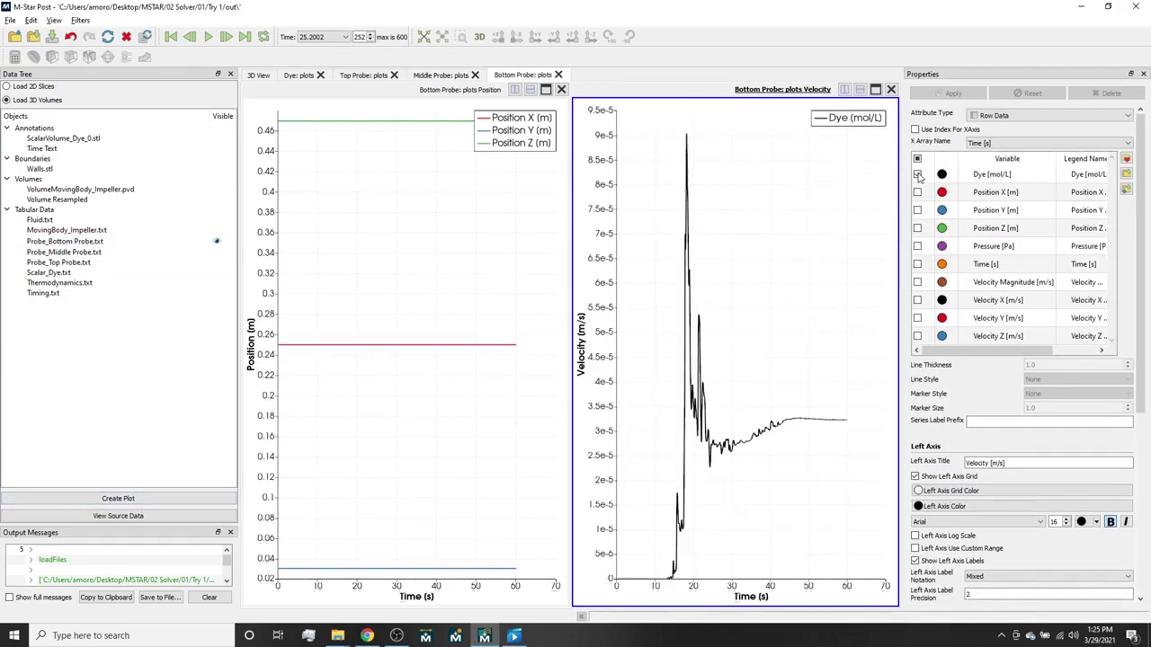
Step: Create plots from the MovingBody_Impeller.txt data
{"action": "mouse_move", "coordinate": [845, 427]}
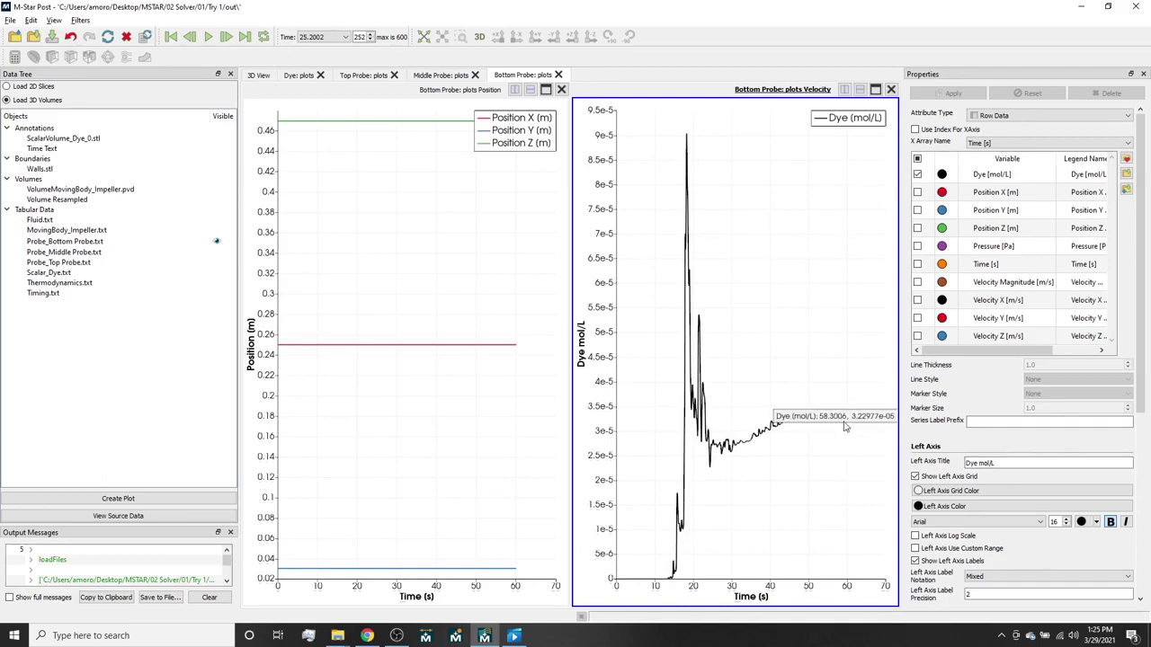
{"action": "left_click", "coordinate": [67, 230]}
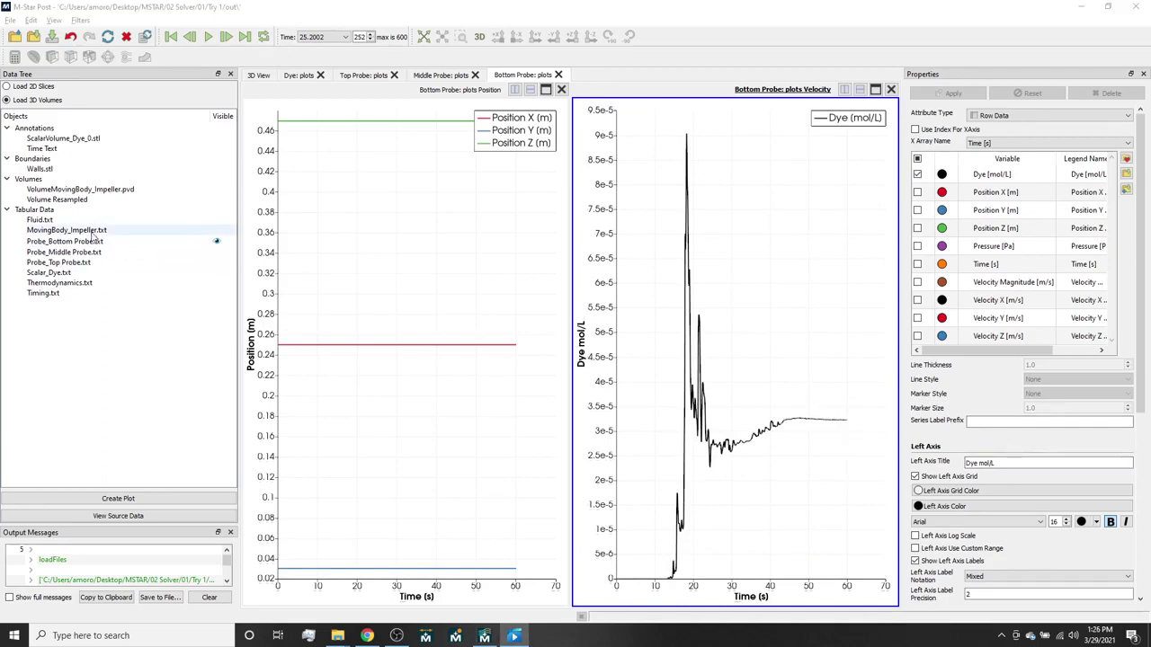
{"action": "left_click", "coordinate": [120, 500]}
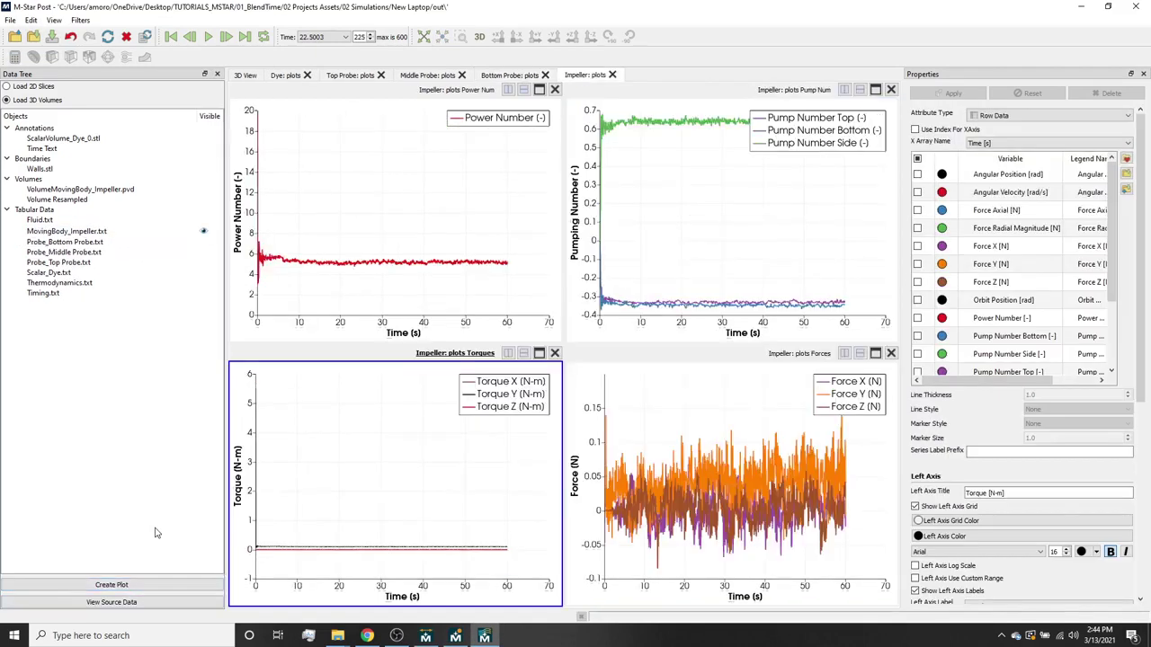
Step: Read values along the impeller Power Number curve, then bring up the M-Star Solver run log
{"action": "mouse_move", "coordinate": [270, 268]}
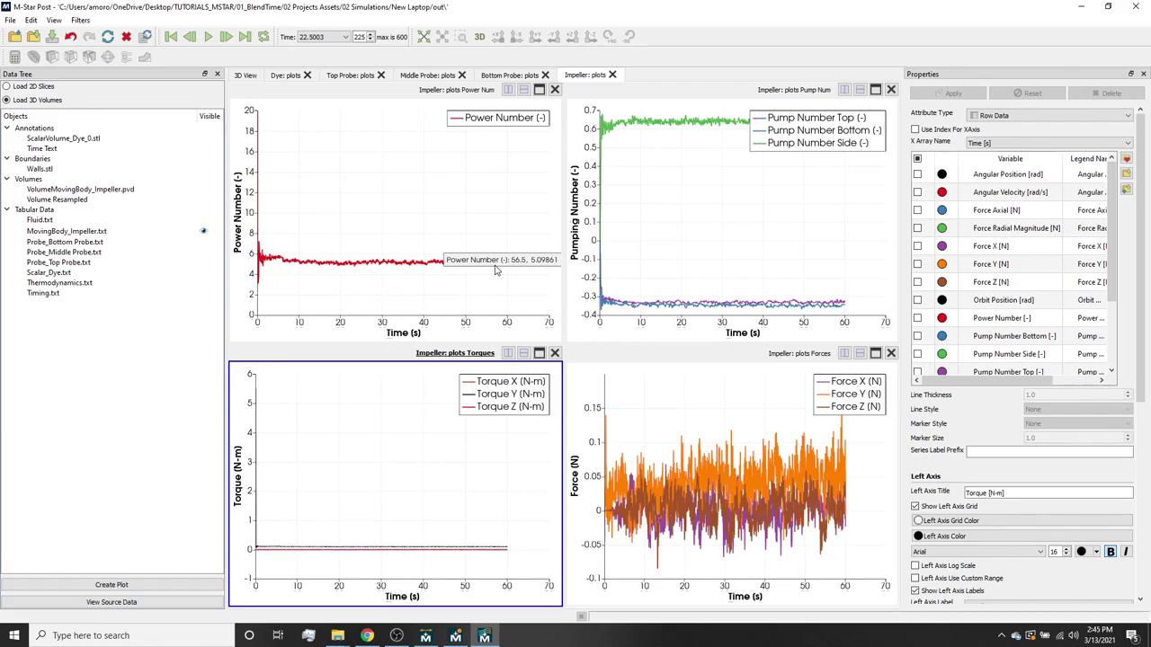
{"action": "left_click", "coordinate": [455, 635]}
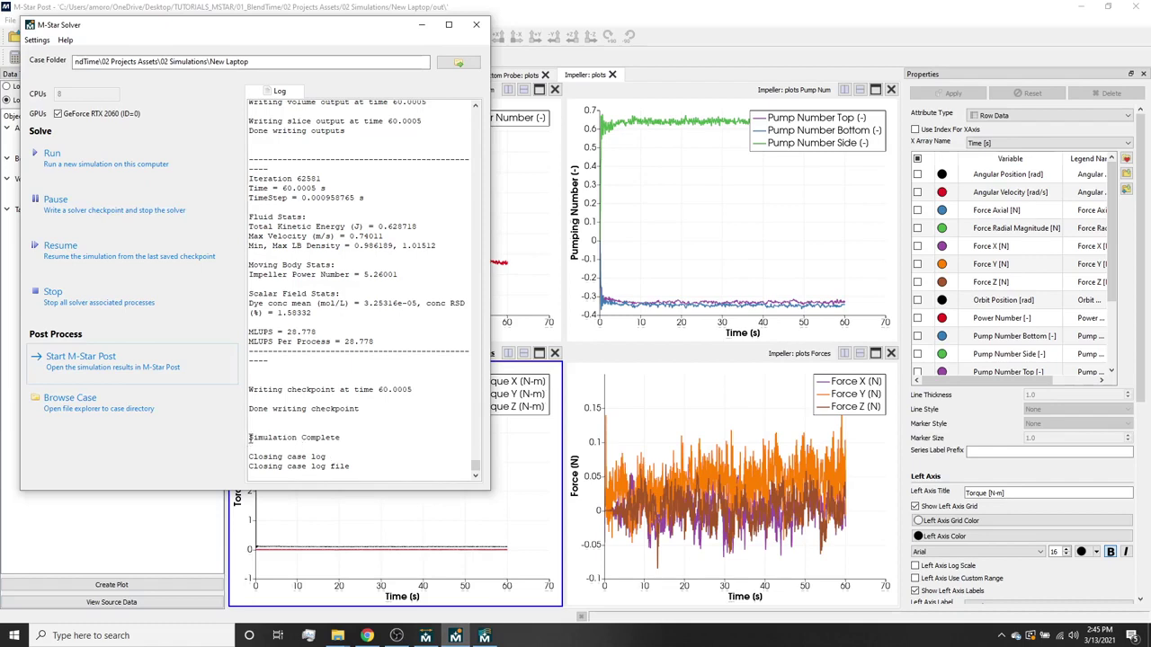
Step: Highlight the 'Simulation Complete' line in the Solver log, then bring M-Star Post back to the front
{"action": "left_click_drag", "start_coordinate": [250, 438], "coordinate": [347, 438]}
{"action": "left_click", "coordinate": [354, 439]}
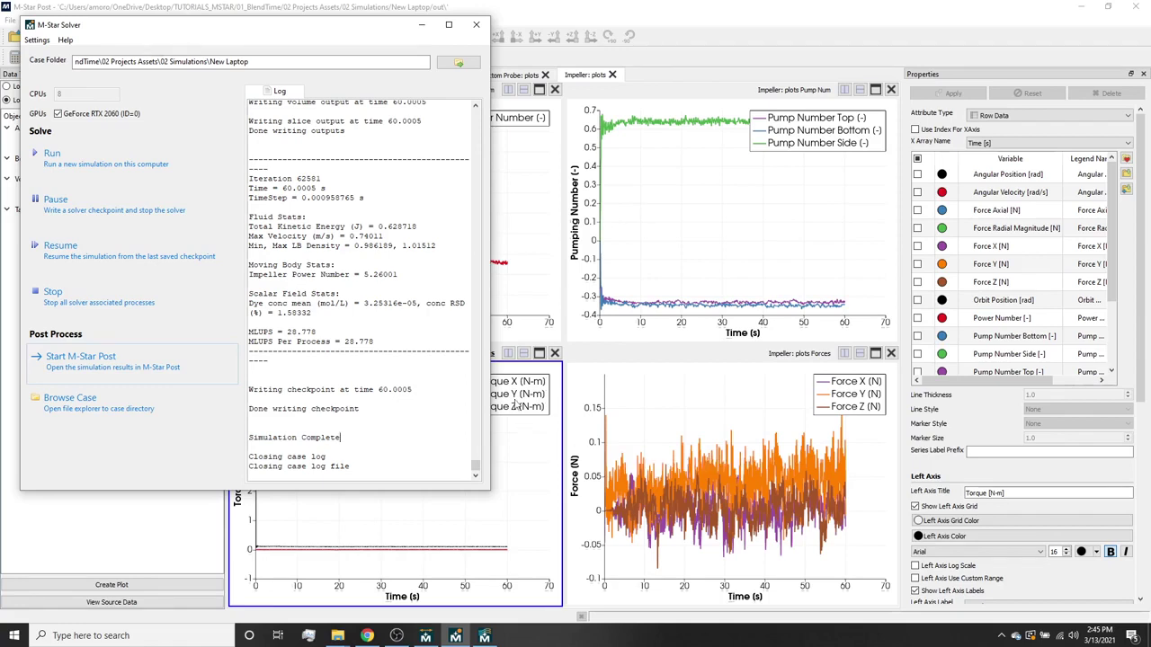
{"action": "left_click", "coordinate": [529, 126]}
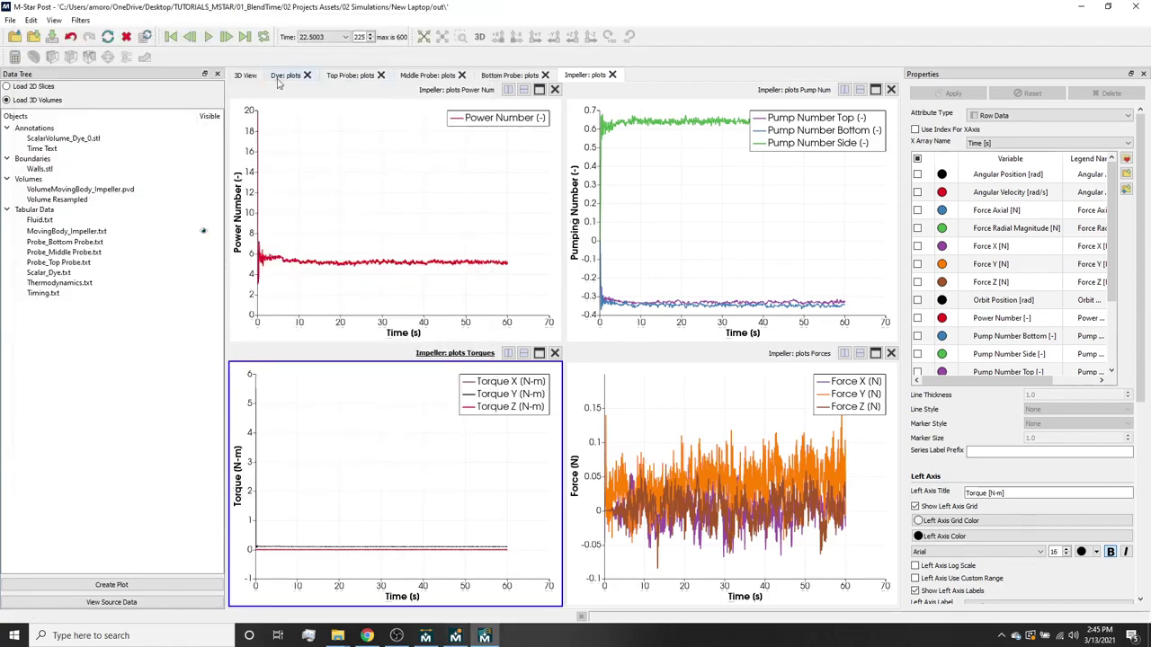
Step: Rewind the 3D tank view to the first frame and name the animation 01_BlendTimeAnimation
{"action": "left_click", "coordinate": [246, 76]}
{"action": "left_click", "coordinate": [170, 36]}
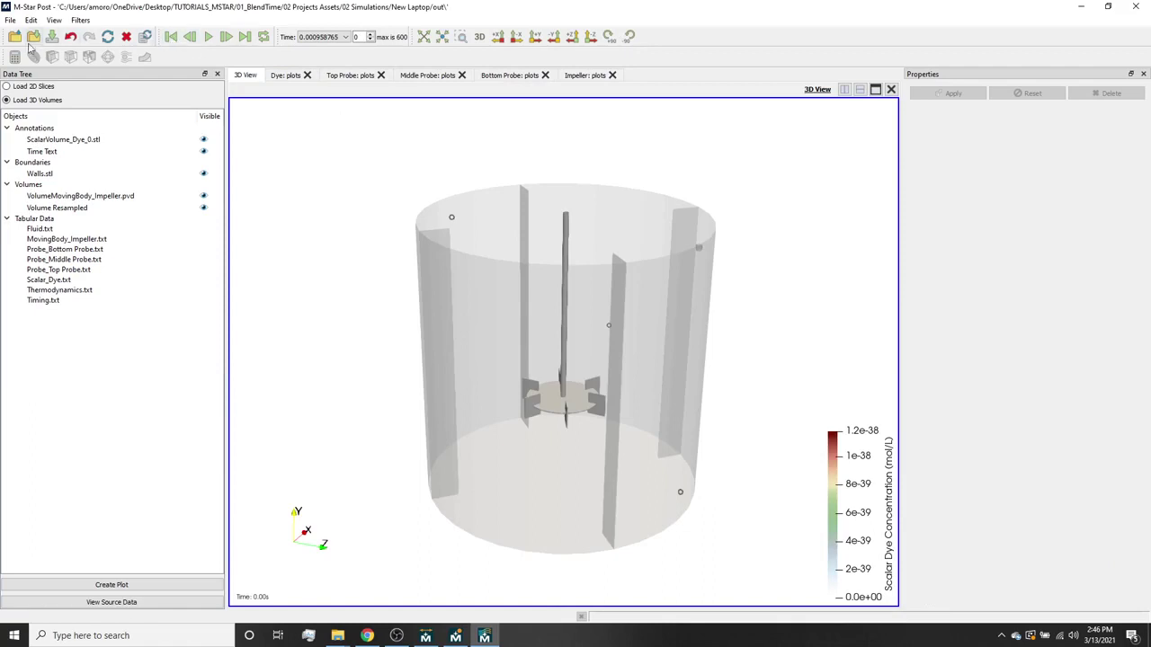
{"action": "left_click", "coordinate": [10, 20]}
{"action": "left_click", "coordinate": [45, 144]}
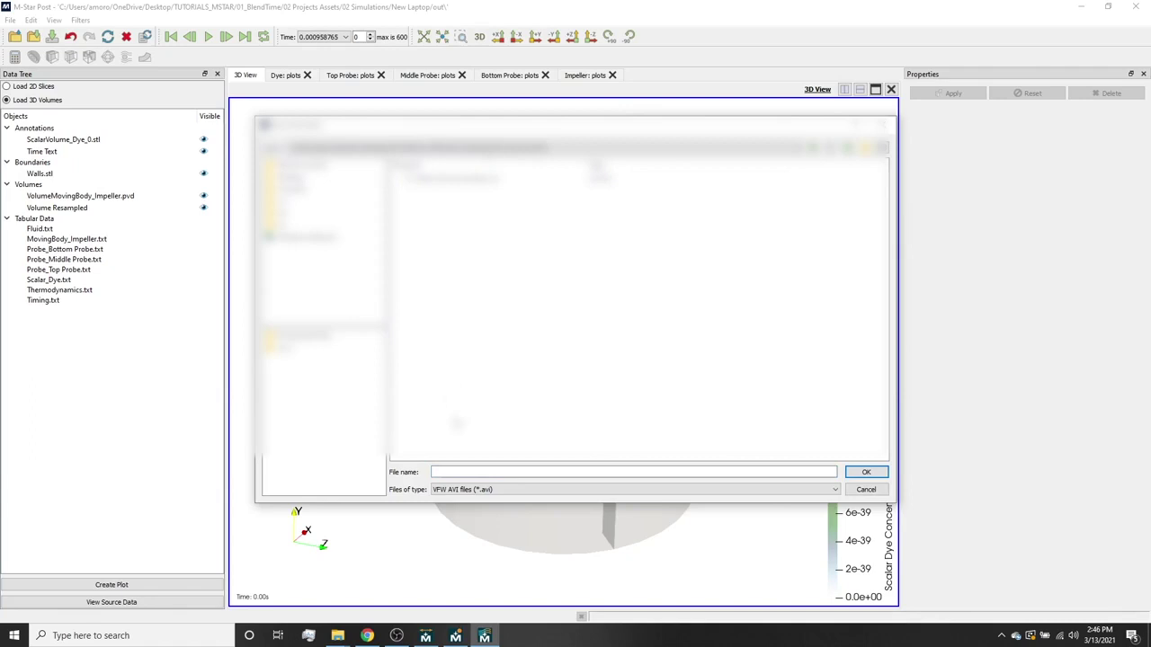
{"action": "left_click", "coordinate": [448, 469]}
{"action": "type", "text": "01_Blend"}
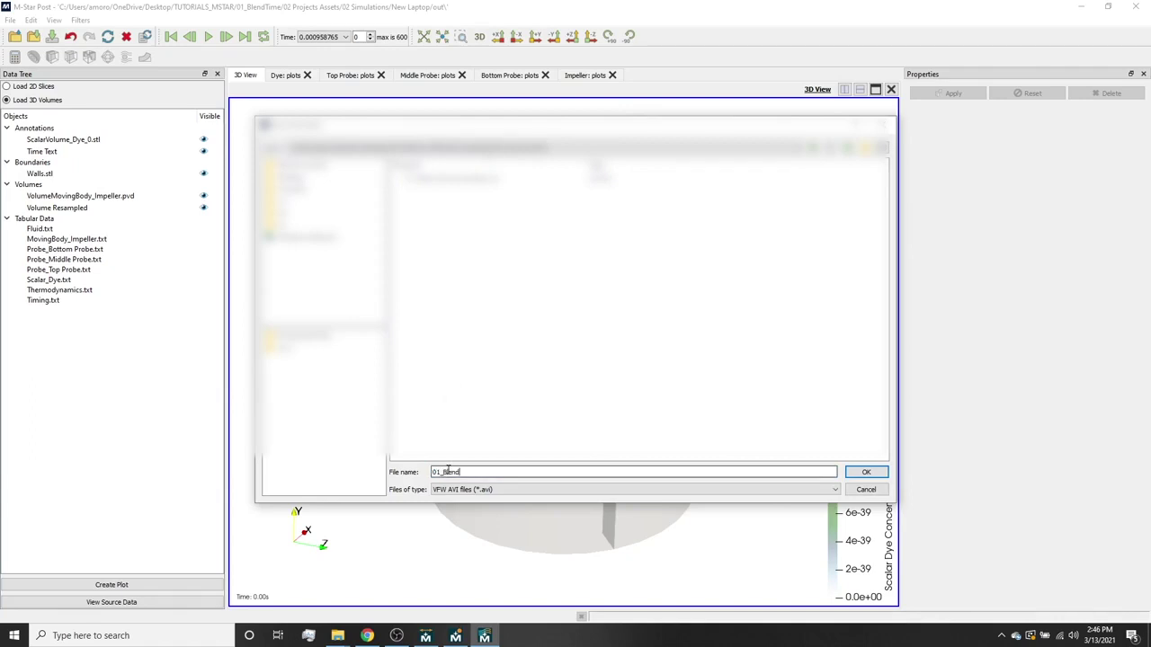
{"action": "type", "text": "TimeAnimation"}
Step: Keep AVI as the output format and export the animation at 10 frames per second
{"action": "left_click", "coordinate": [463, 489]}
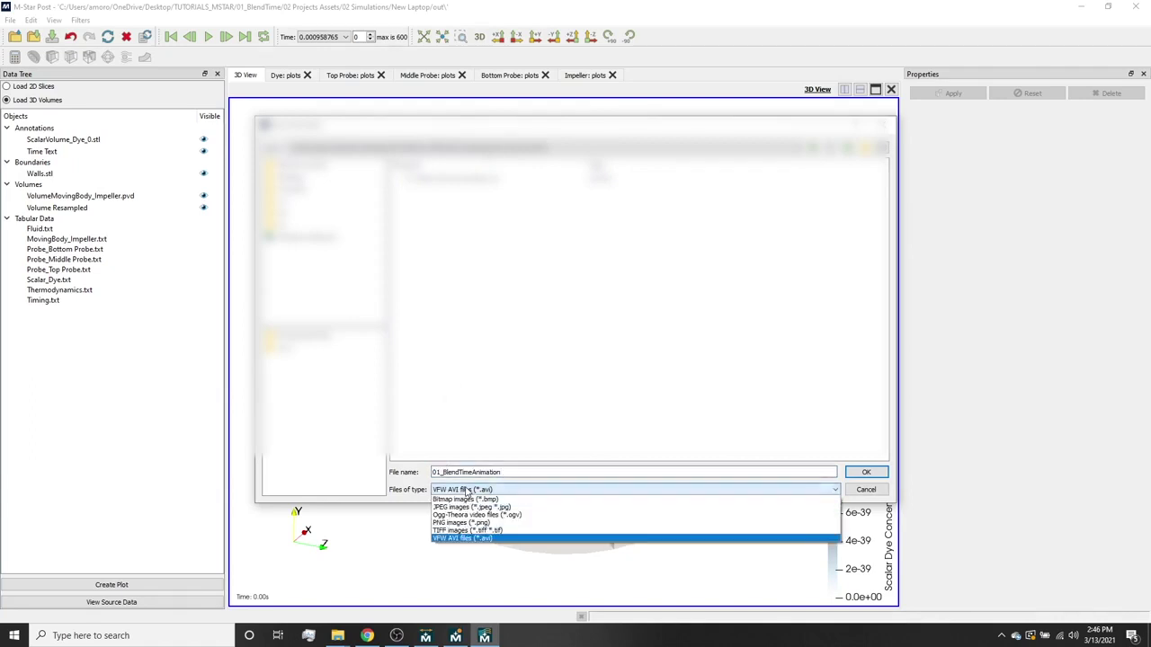
{"action": "left_click", "coordinate": [475, 538]}
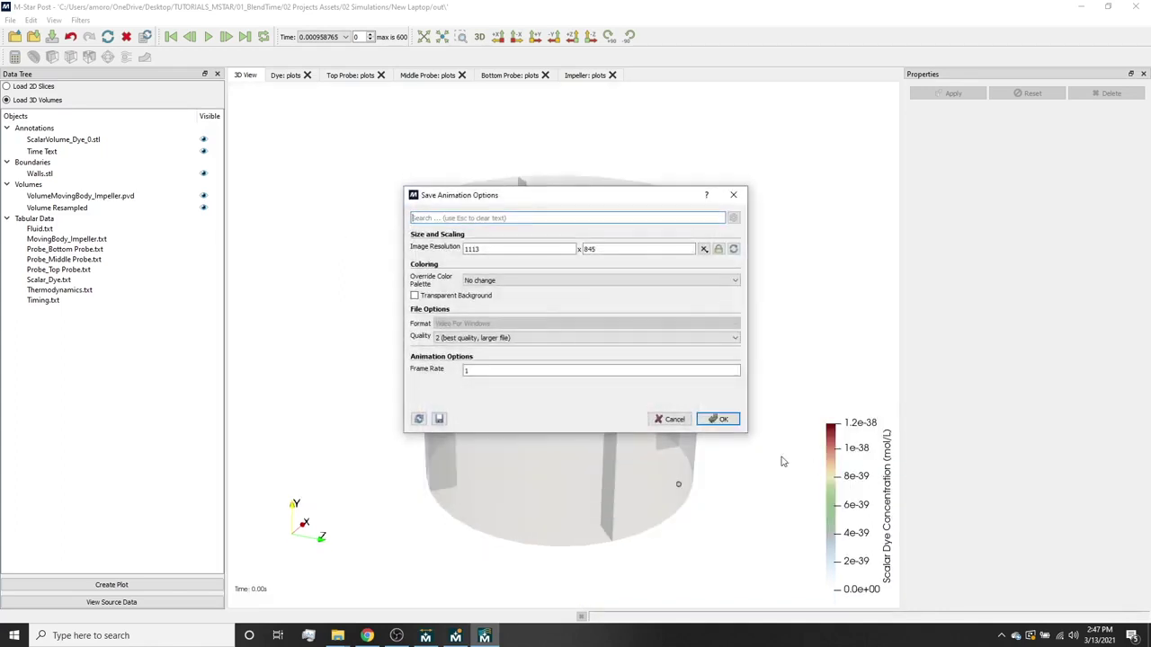
{"action": "left_click", "coordinate": [529, 369]}
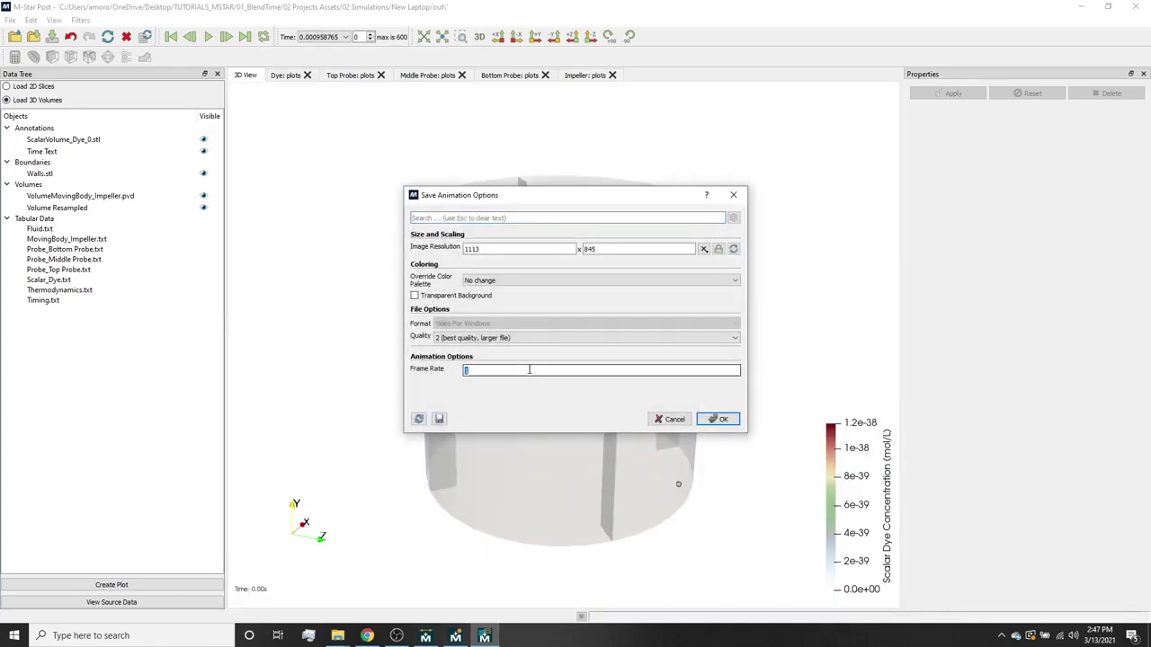
{"action": "type", "text": "0"}
{"action": "left_click", "coordinate": [716, 419]}
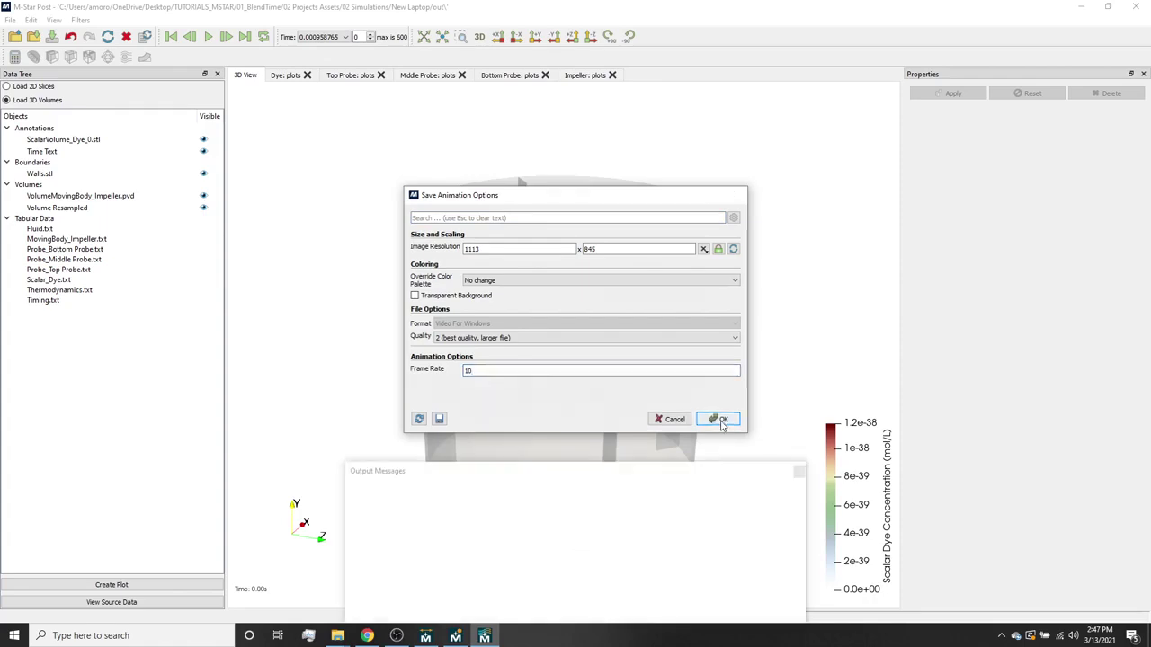